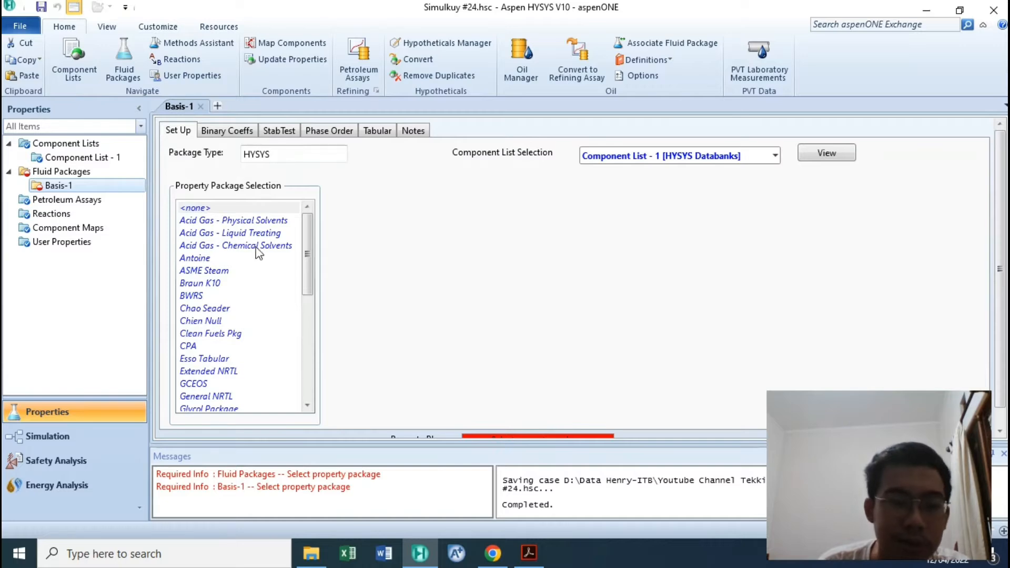
Check the problem statement PDF and assign the NRTL property package to the Basis-1 fluid package
click(529, 553)
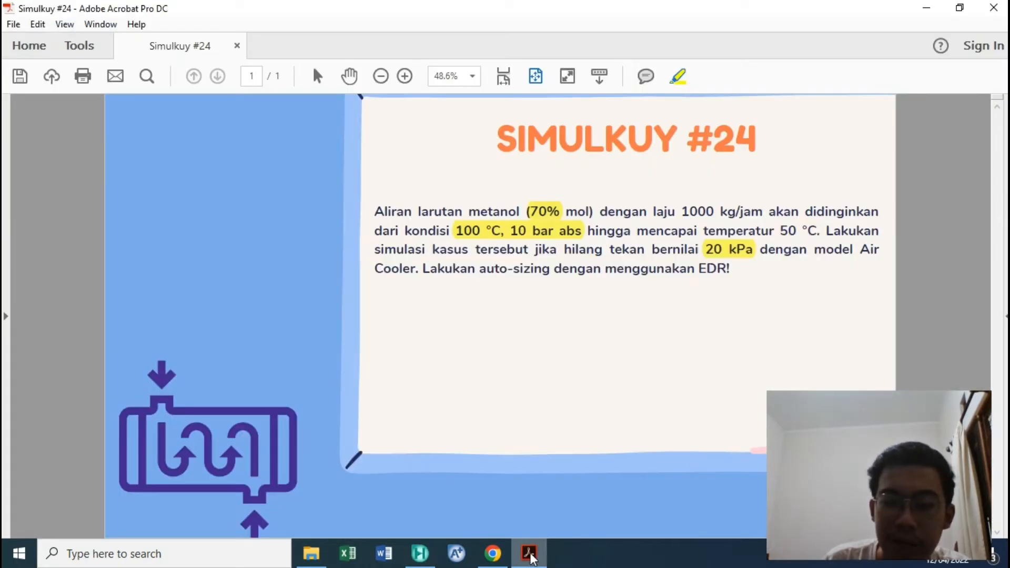
click(420, 553)
scroll(275, 279, down, 2)
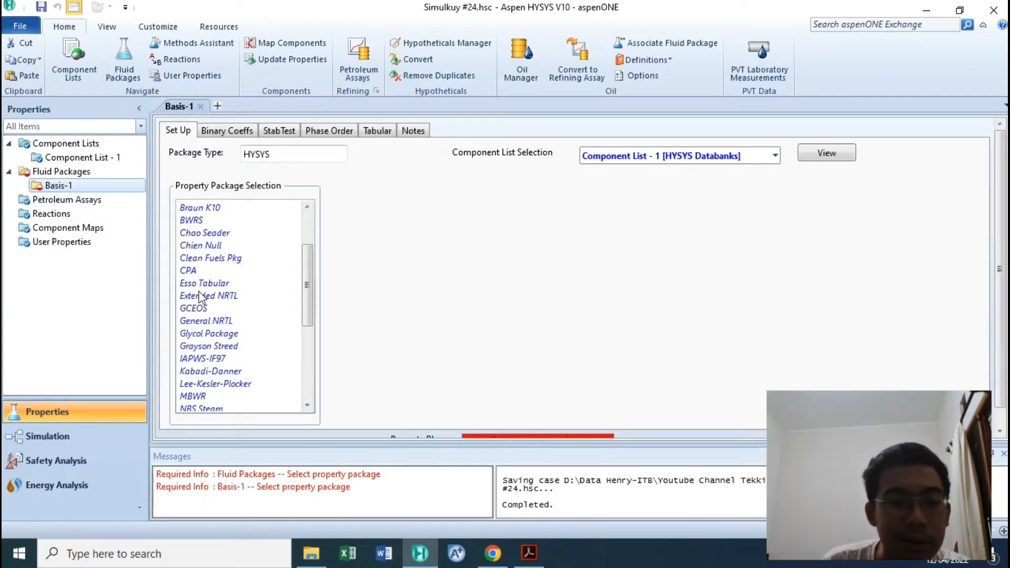
scroll(214, 348, down, 2)
scroll(217, 355, down, 2)
scroll(216, 350, up, 2)
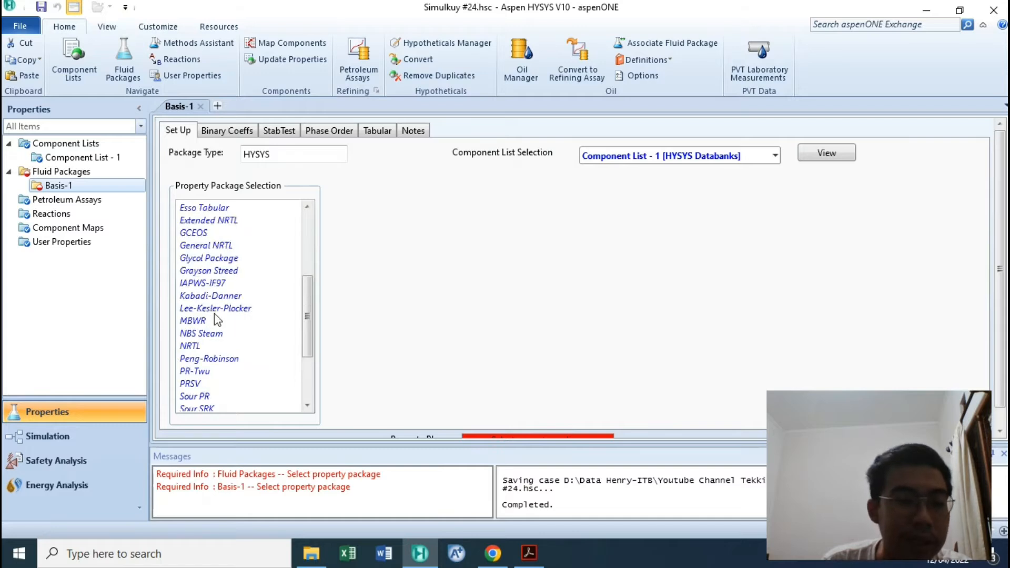
click(198, 344)
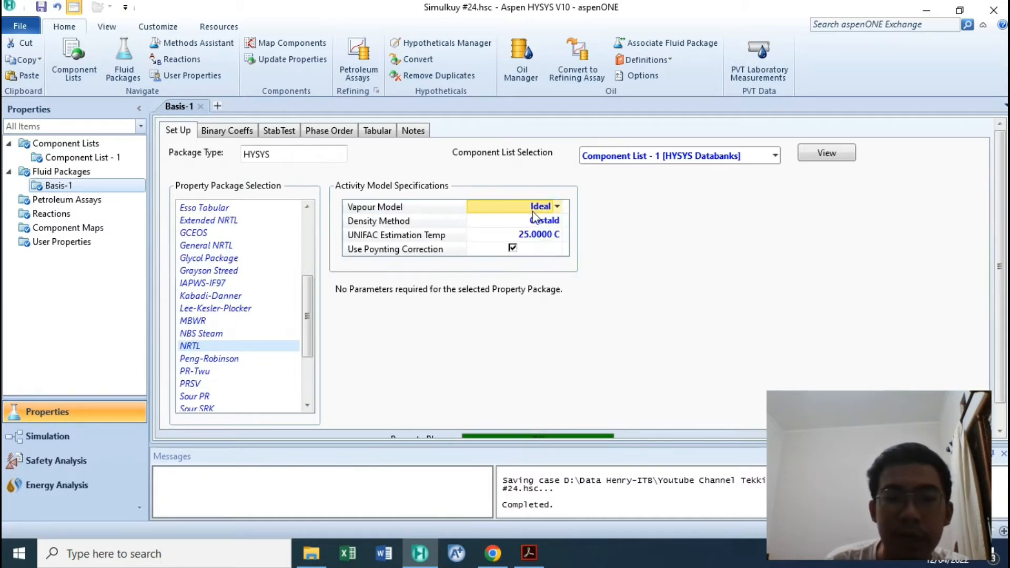
Reread the problem statement, switch to the Simulation environment and arrange it with the Model Palette docked and the navigation pane collapsed
click(529, 553)
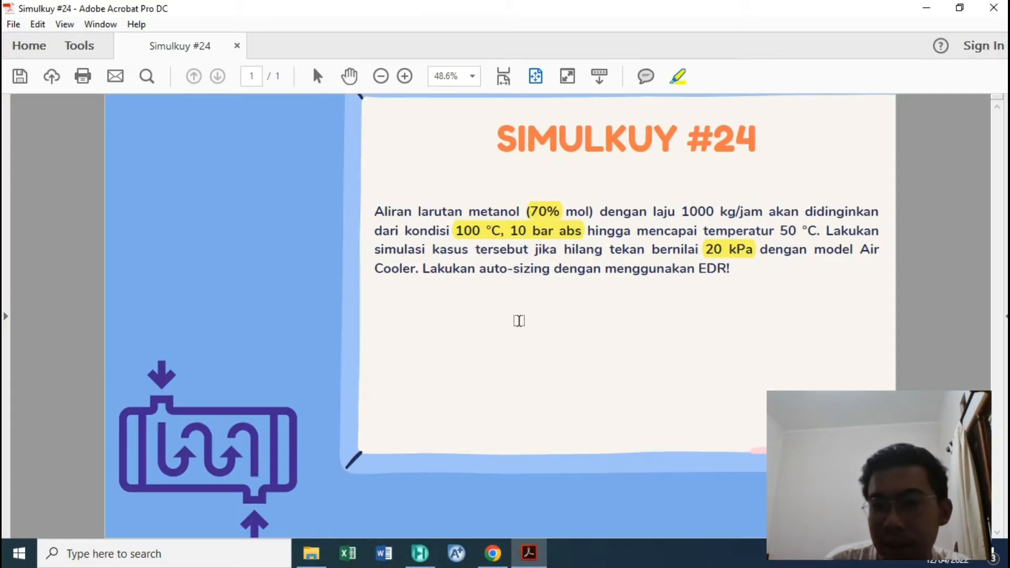
click(529, 553)
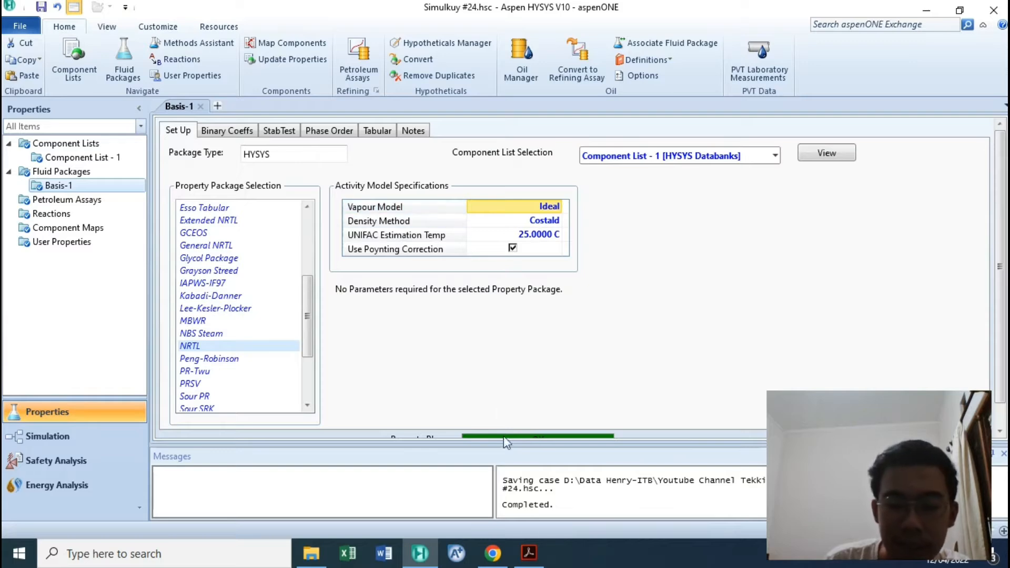
click(542, 550)
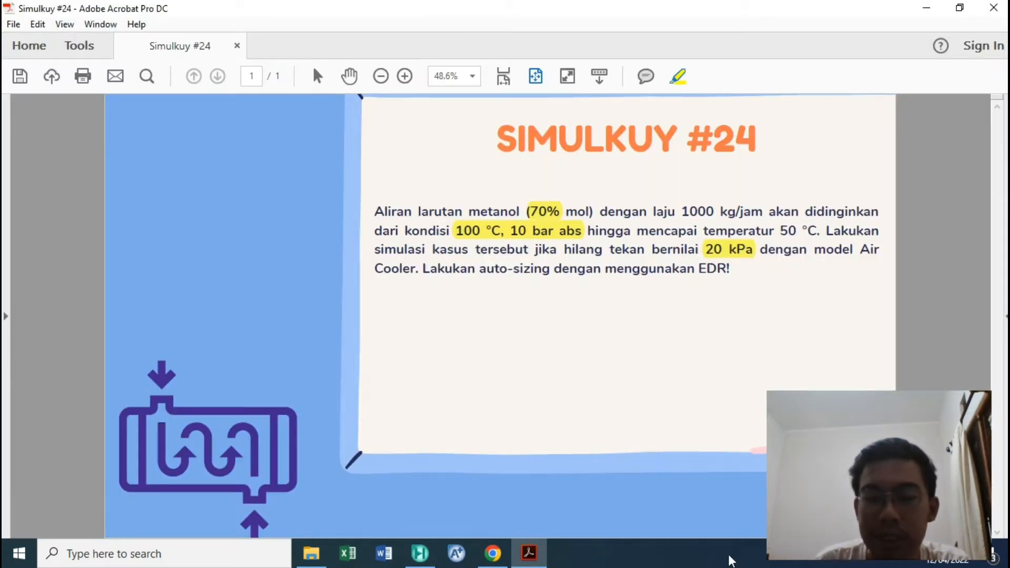
click(529, 554)
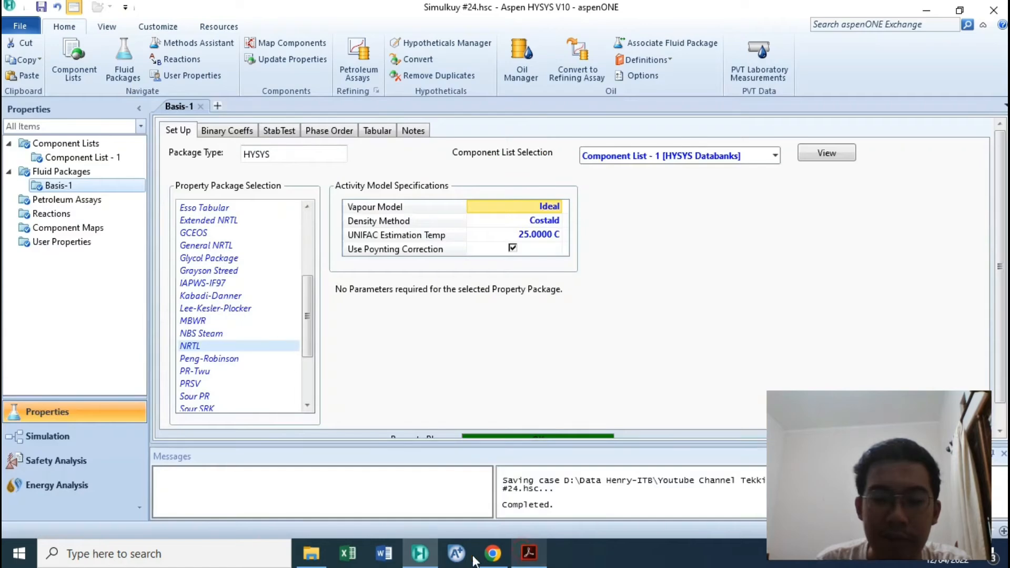
click(76, 439)
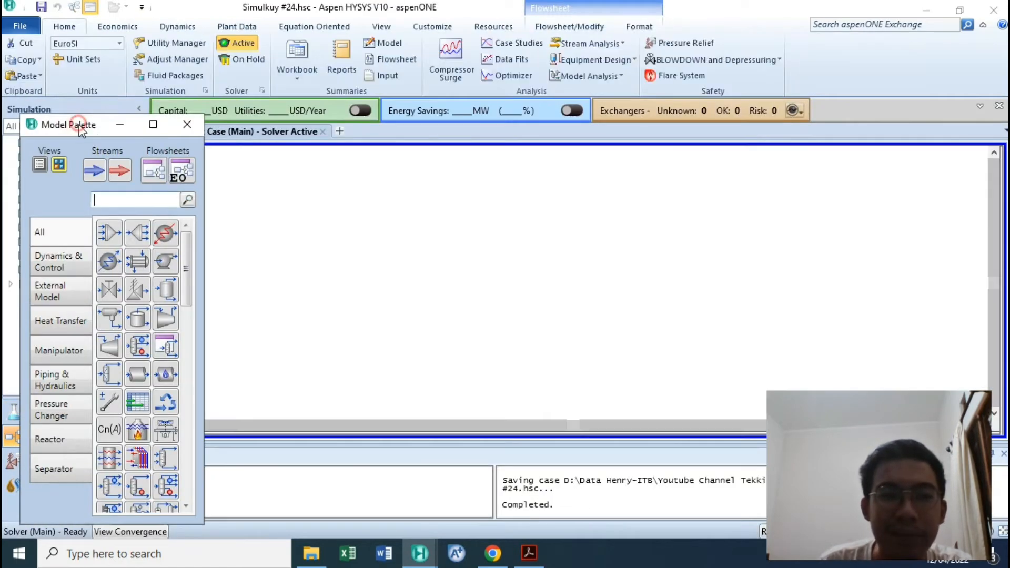
drag(111, 124, 602, 285)
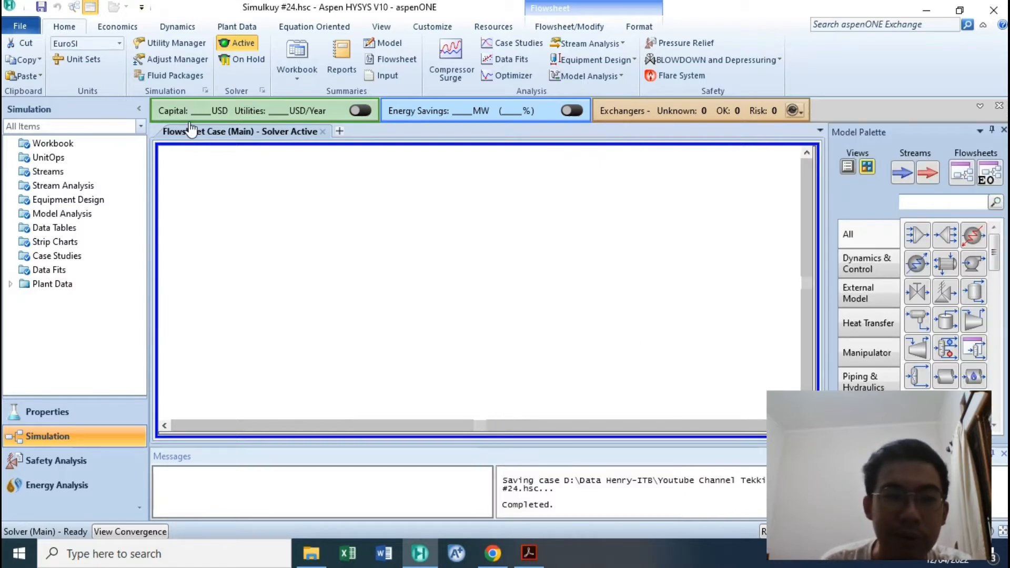
click(139, 109)
Find the air cooler by searching the Model Palette for "air c", place it on the flowsheet and clear the search
click(969, 202)
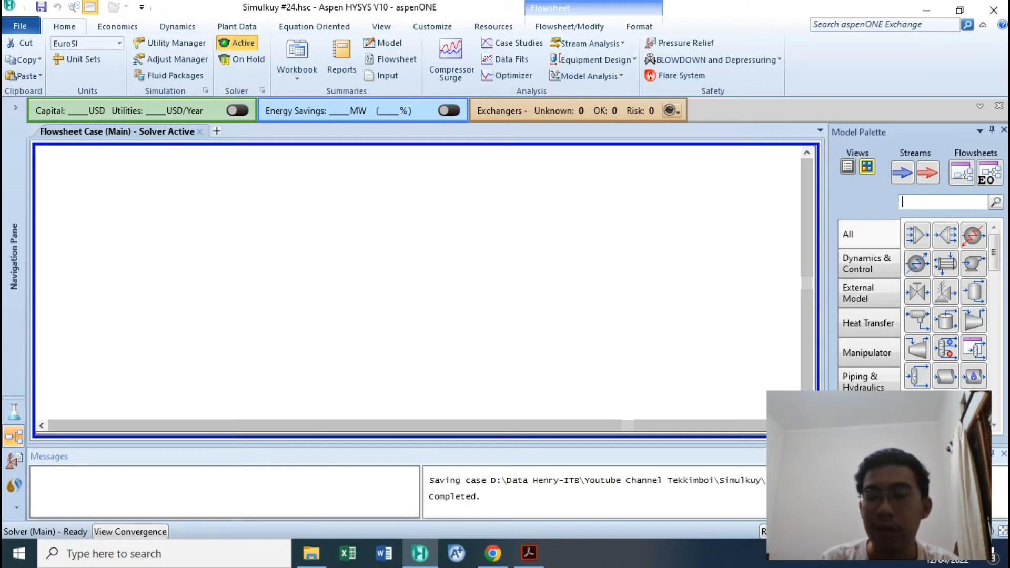
text(air c)
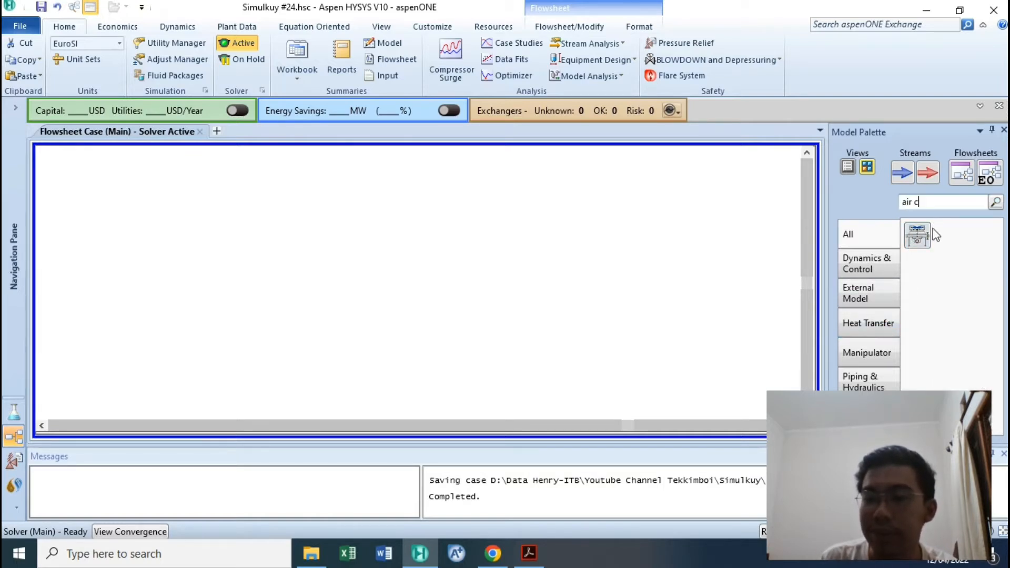
click(919, 235)
click(293, 234)
drag(350, 273, 389, 273)
click(560, 257)
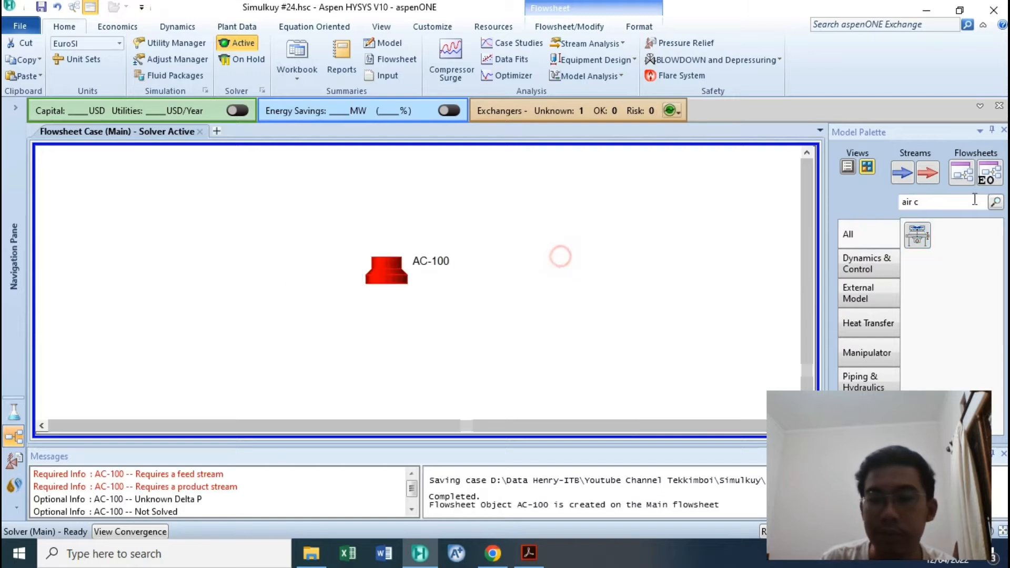
drag(947, 205, 735, 175)
key(BackSpace)
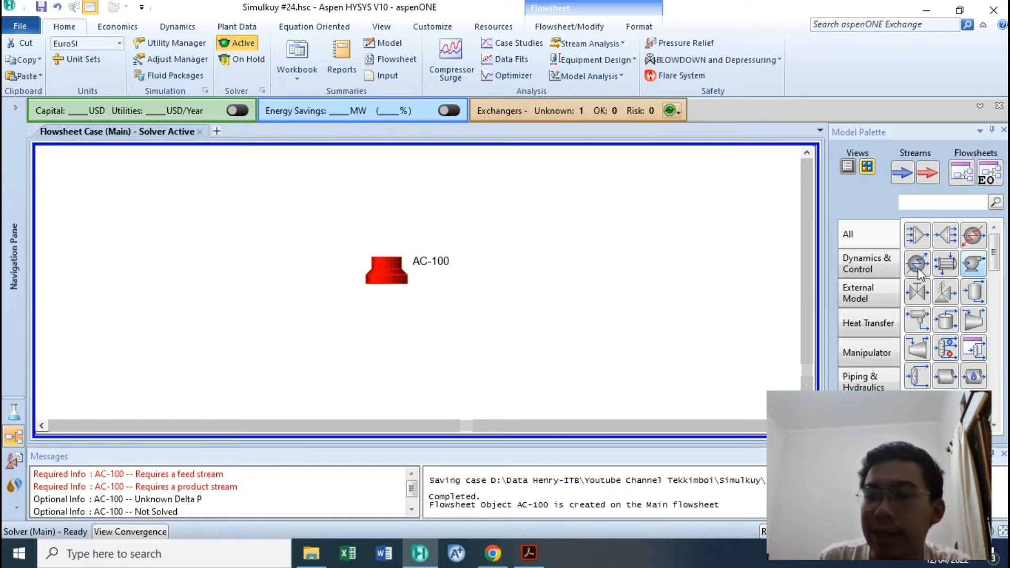
Place a heat exchanger on the flowsheet beside the air cooler and delete it again
click(946, 263)
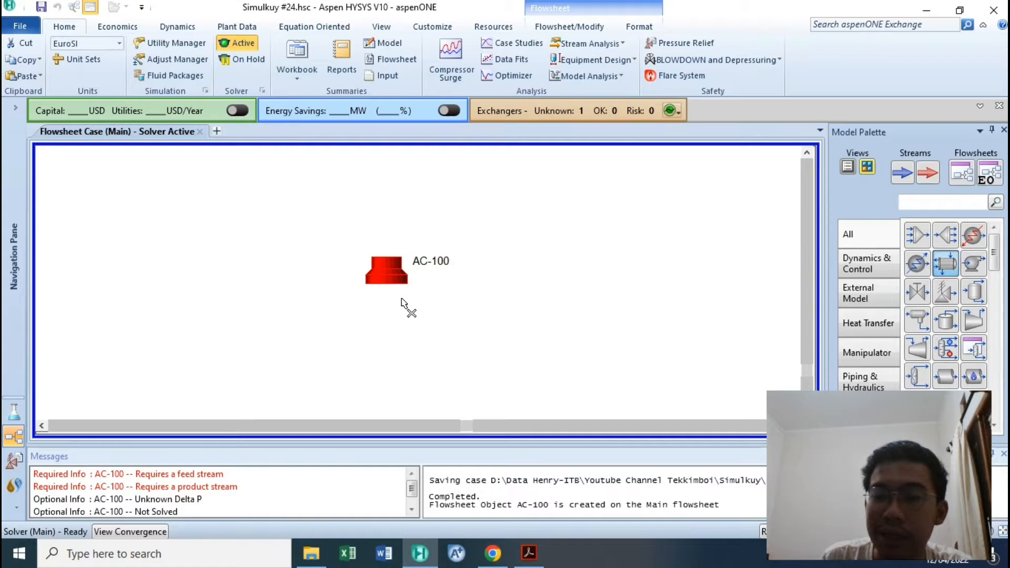
click(602, 277)
click(592, 268)
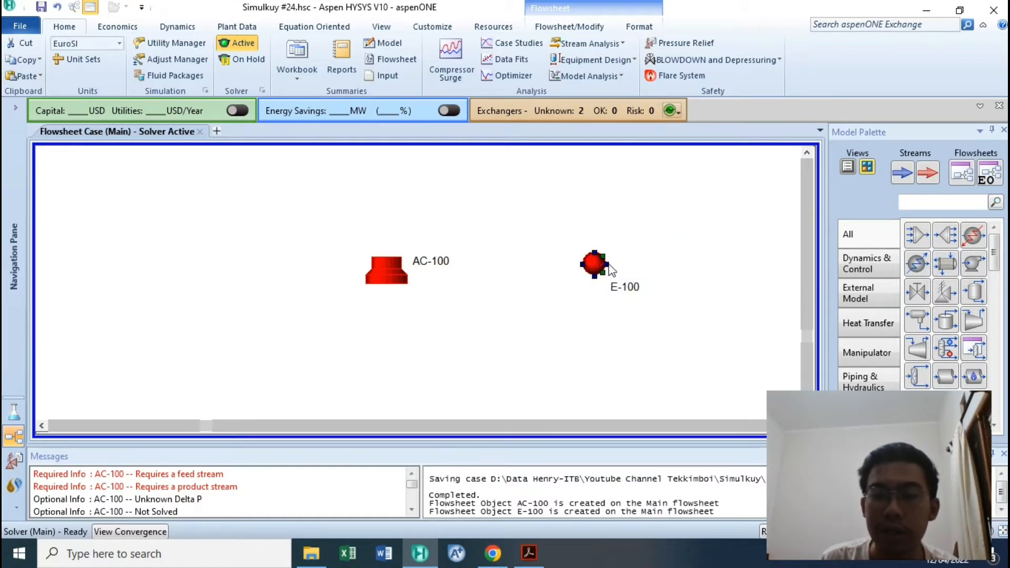
click(593, 269)
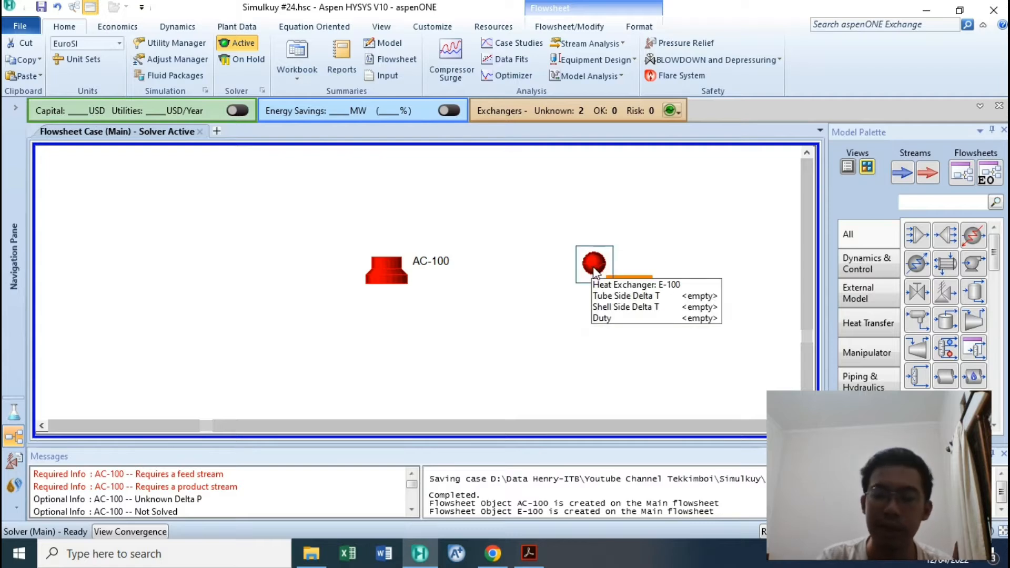
key(Delete)
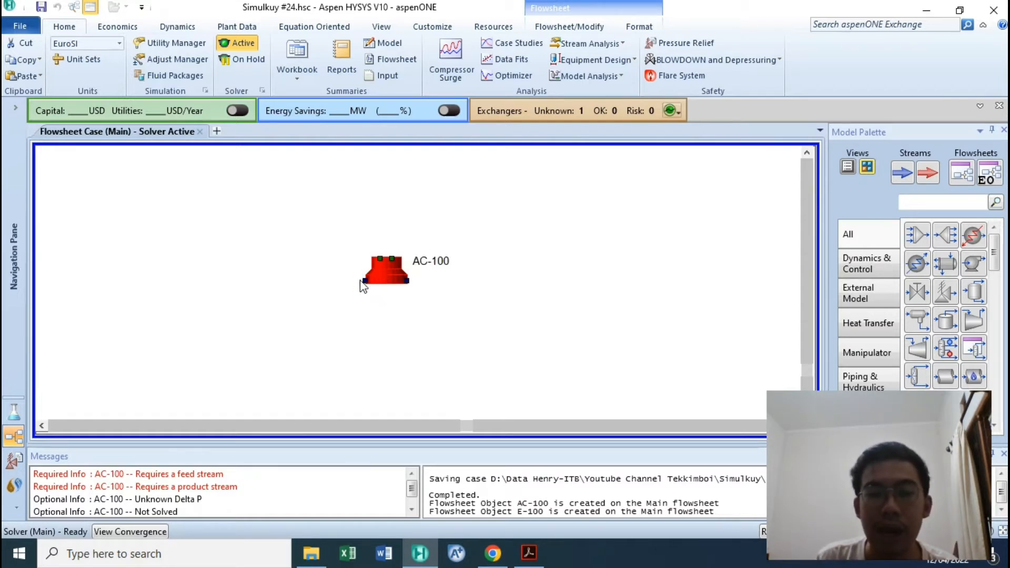
Attach an inlet and an outlet material stream to air cooler AC-100 and name the inlet "Feed Stream"
drag(362, 282, 258, 280)
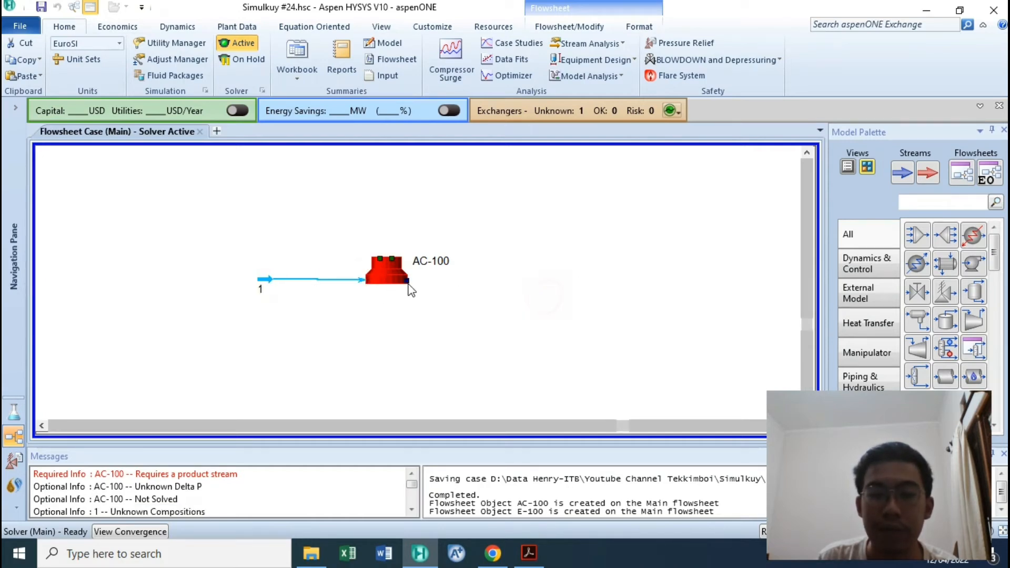
drag(410, 282, 508, 283)
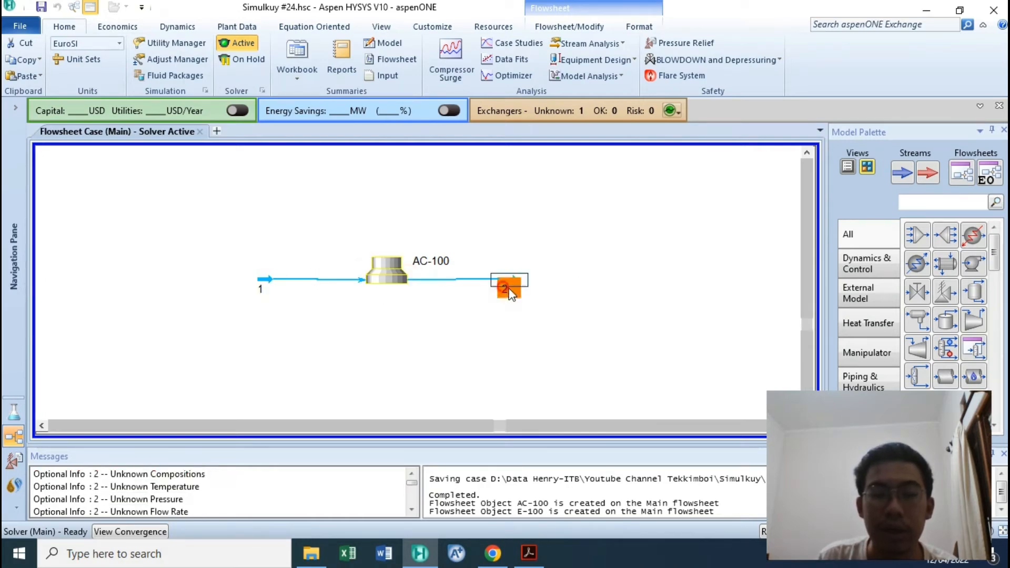
double_click(258, 280)
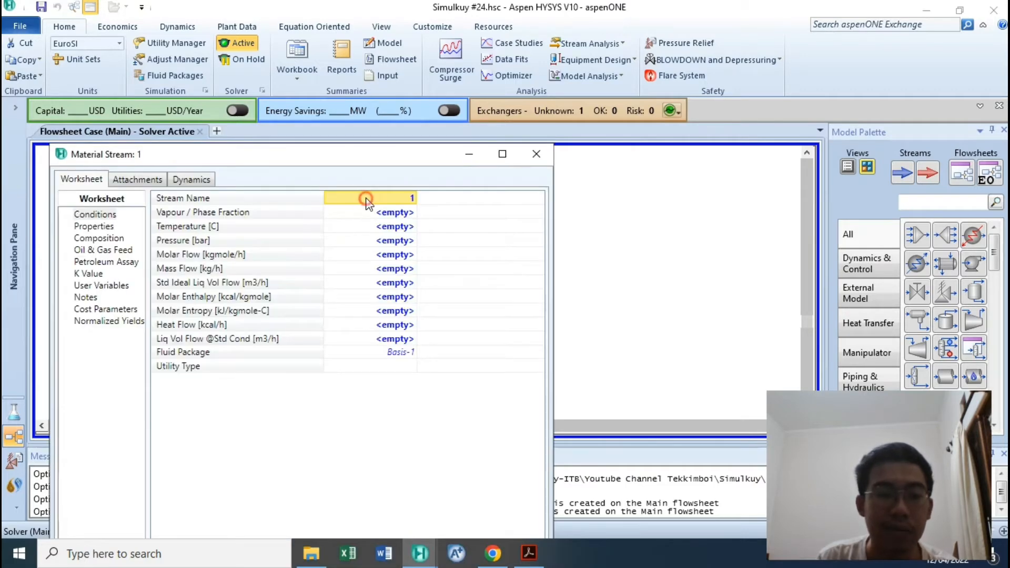
text(Feed Stream)
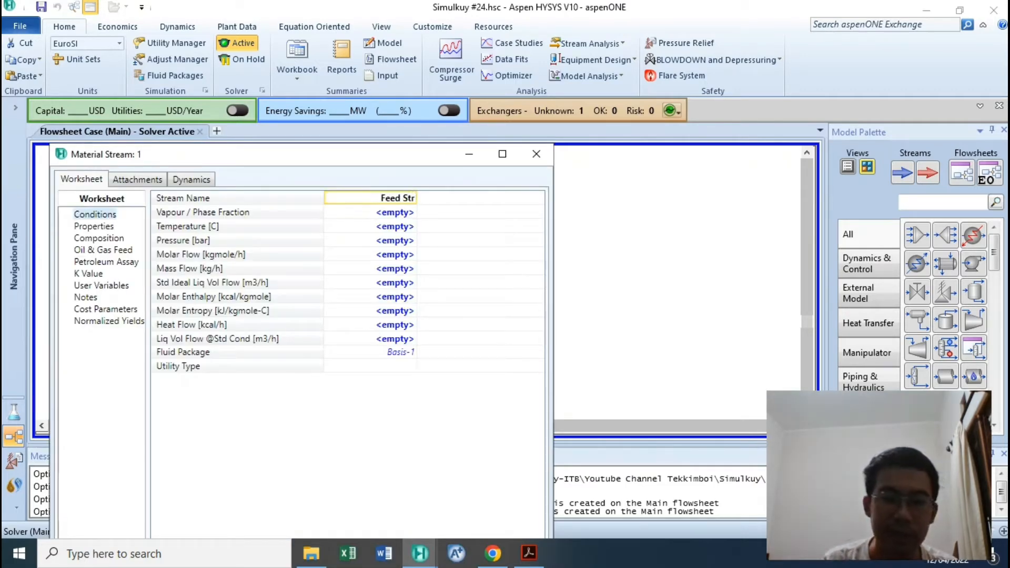
key(Return)
click(537, 154)
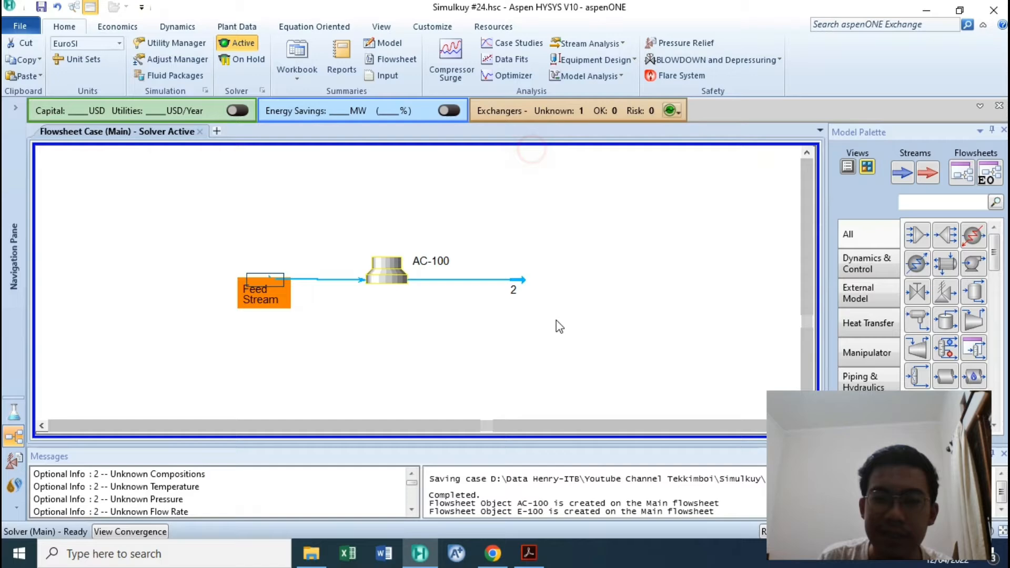
Rename the air cooler's outlet stream as "Prod Stream"
double_click(517, 300)
click(417, 229)
text(Prod Stream)
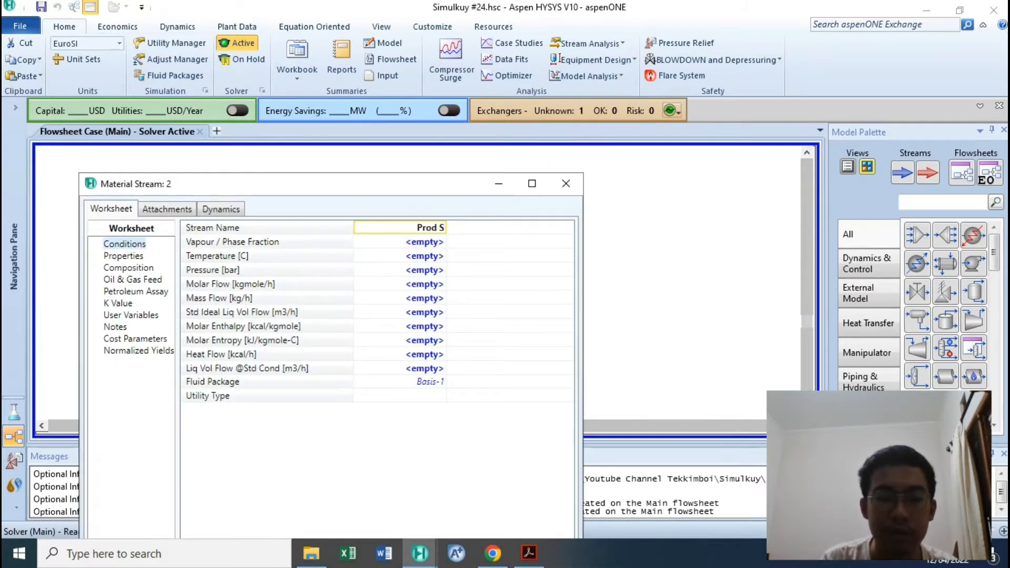
key(Return)
click(567, 183)
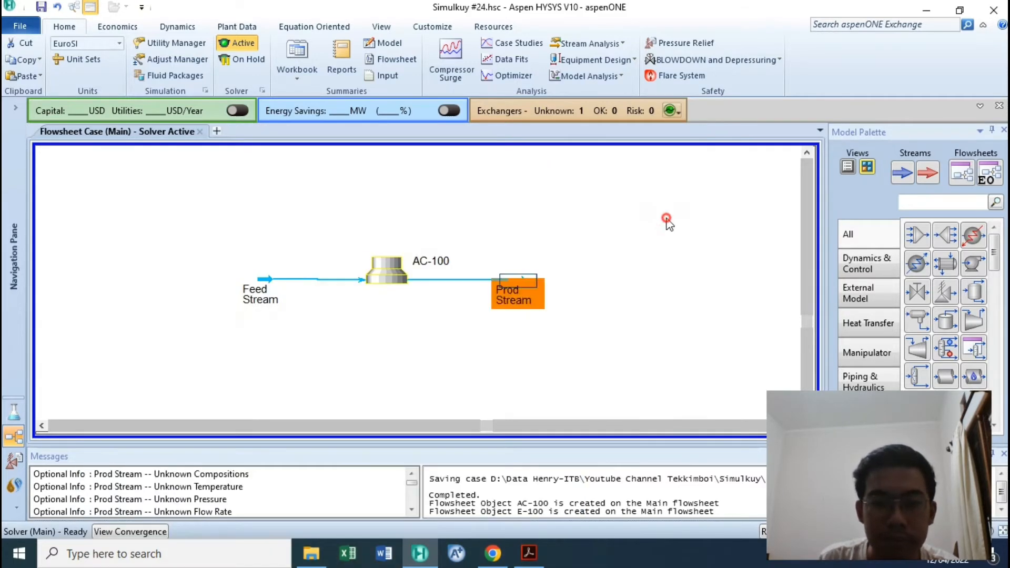
Define the Feed Stream composition with mole fractions of 0.7 methanol and 0.3 H2O
double_click(252, 295)
click(142, 298)
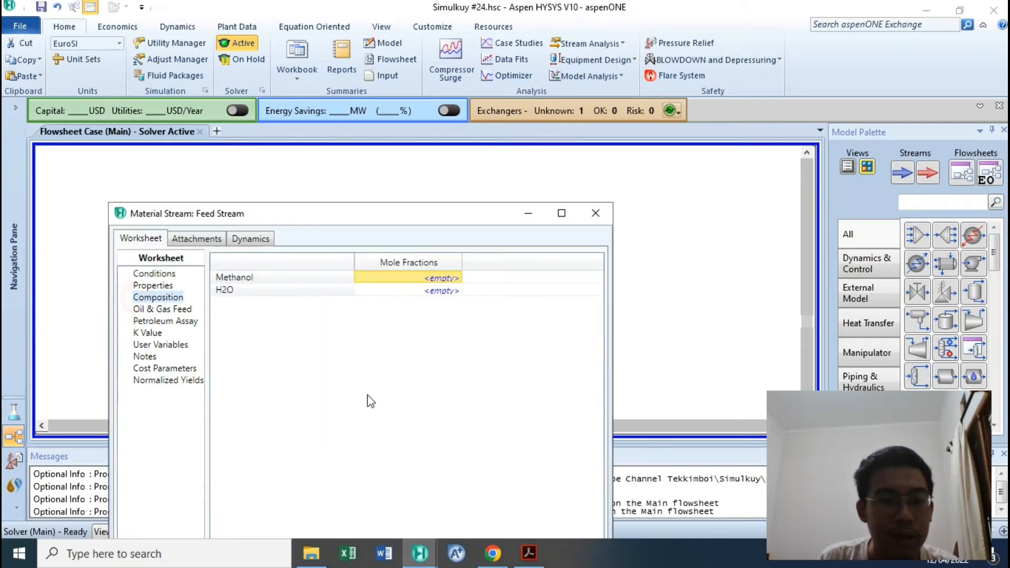
click(529, 554)
click(529, 561)
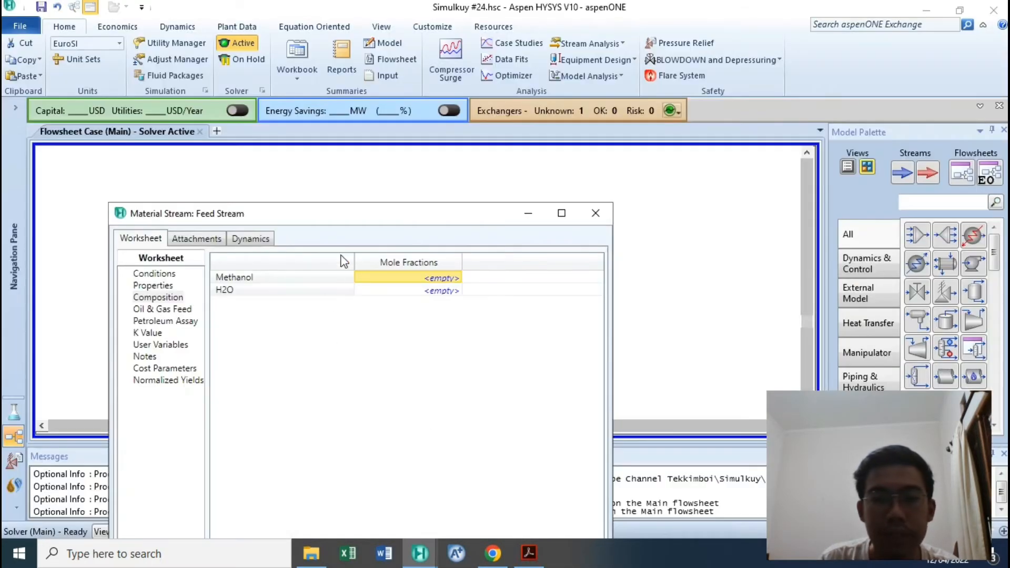
text(0.7)
key(Return)
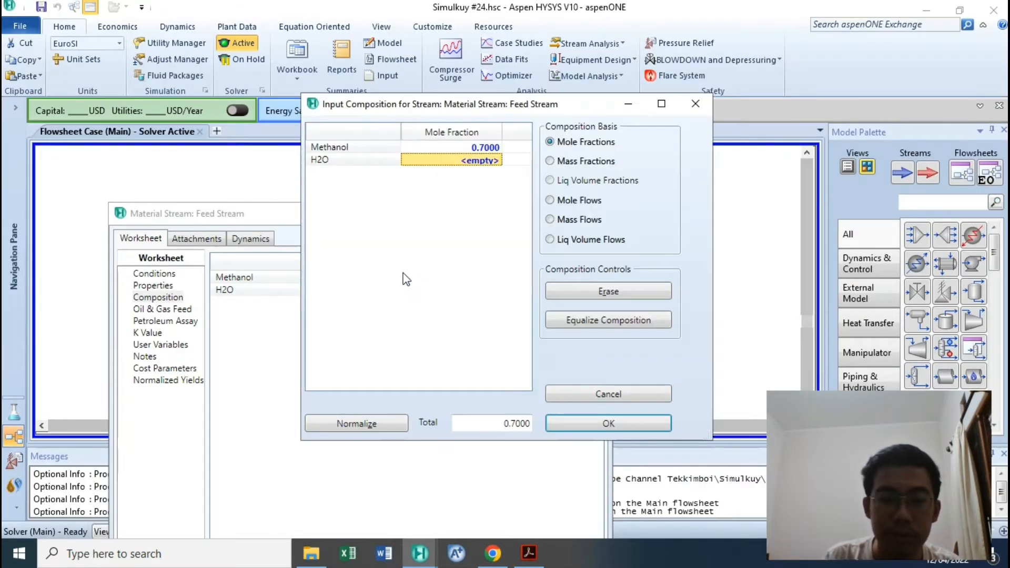
text(0.3)
key(Return)
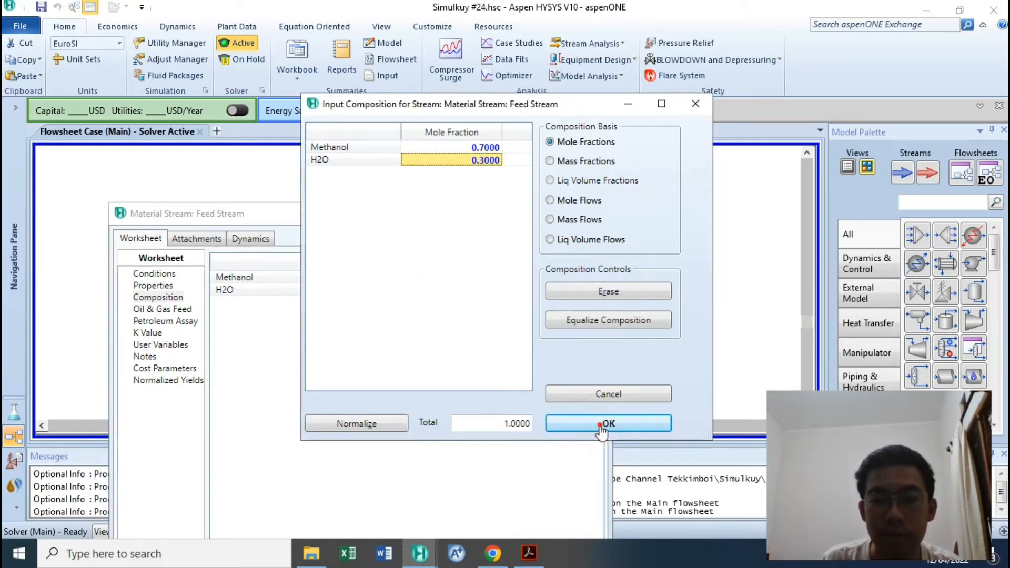
click(602, 423)
Set the Feed Stream's pressure to 10 bar and its temperature to 100 °C
click(154, 274)
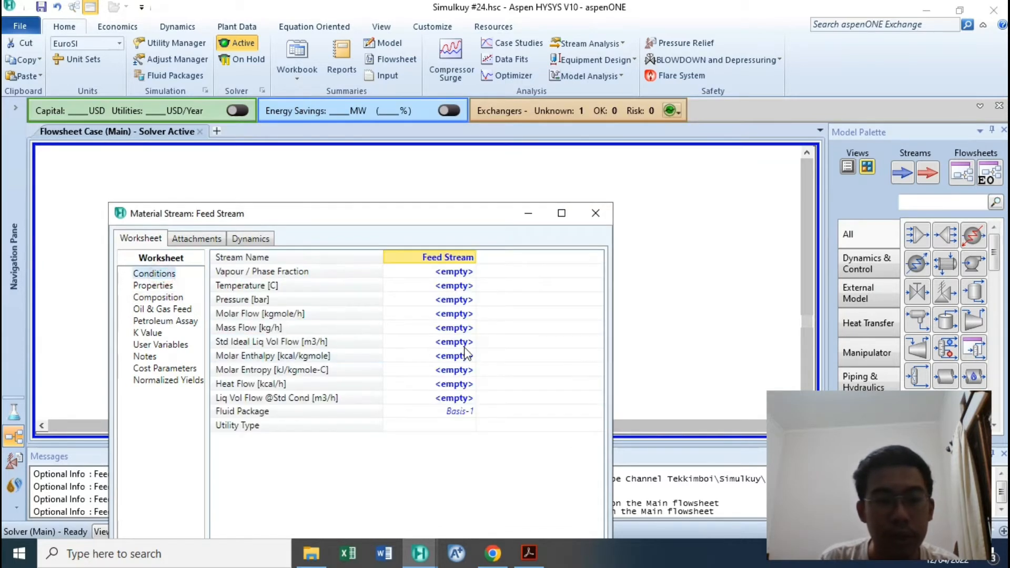
click(441, 300)
text(10)
key(Return)
click(444, 287)
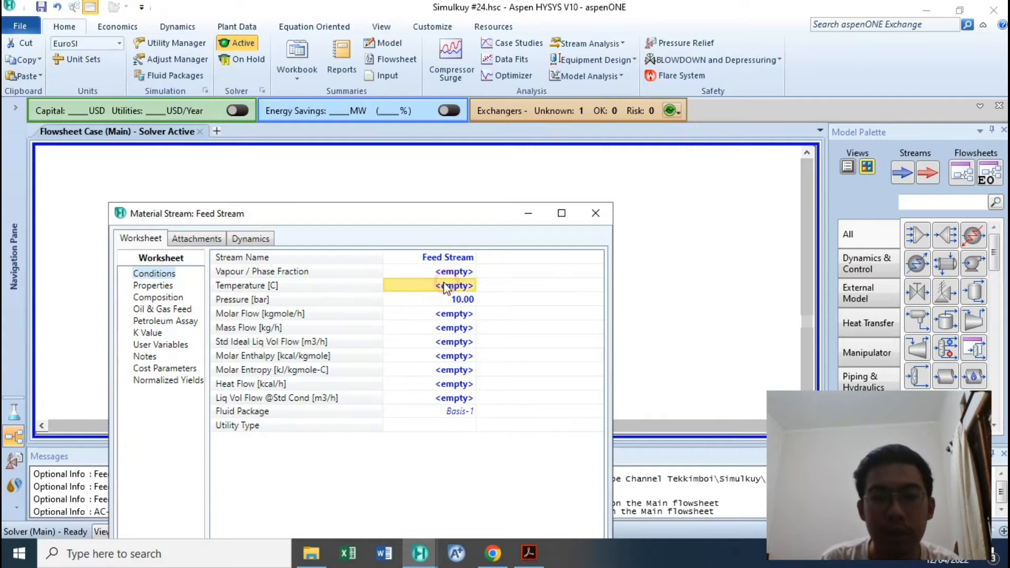
text(100)
key(Return)
Check the flow rate in the problem statement PDF and set the Feed Stream's mass flow to 1000 kg/h
click(528, 558)
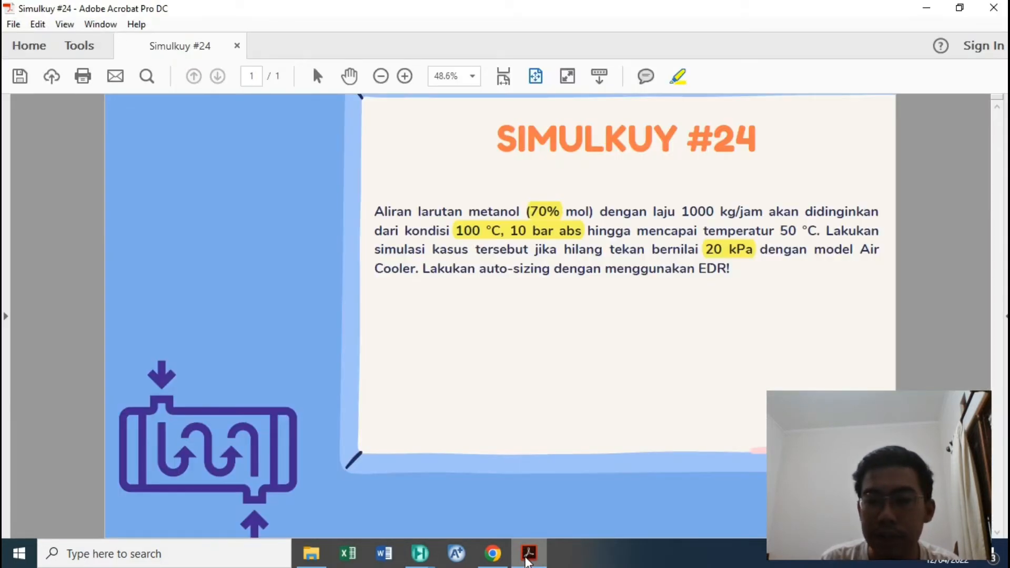
click(528, 557)
click(529, 555)
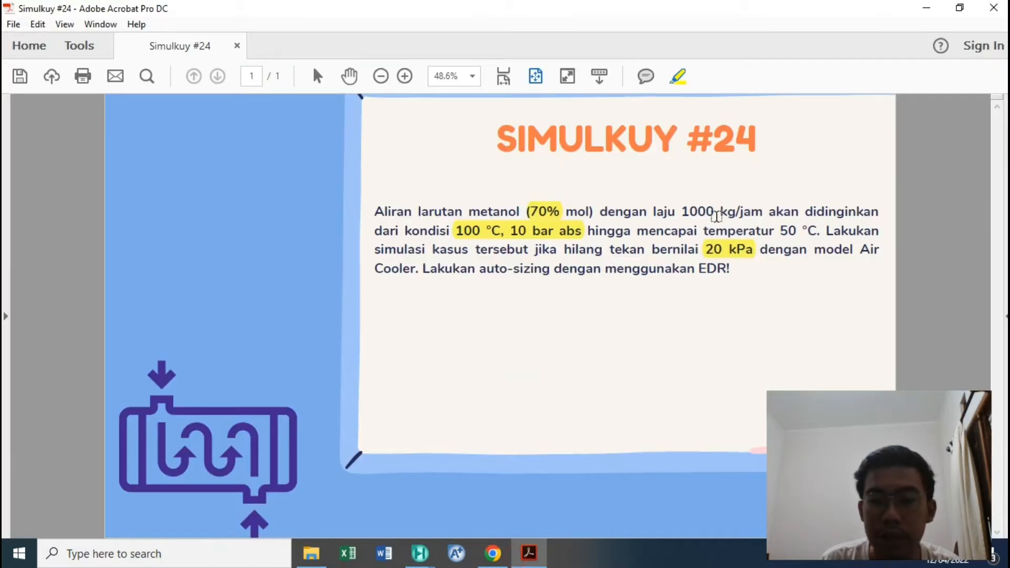
key(alt+Tab)
click(431, 328)
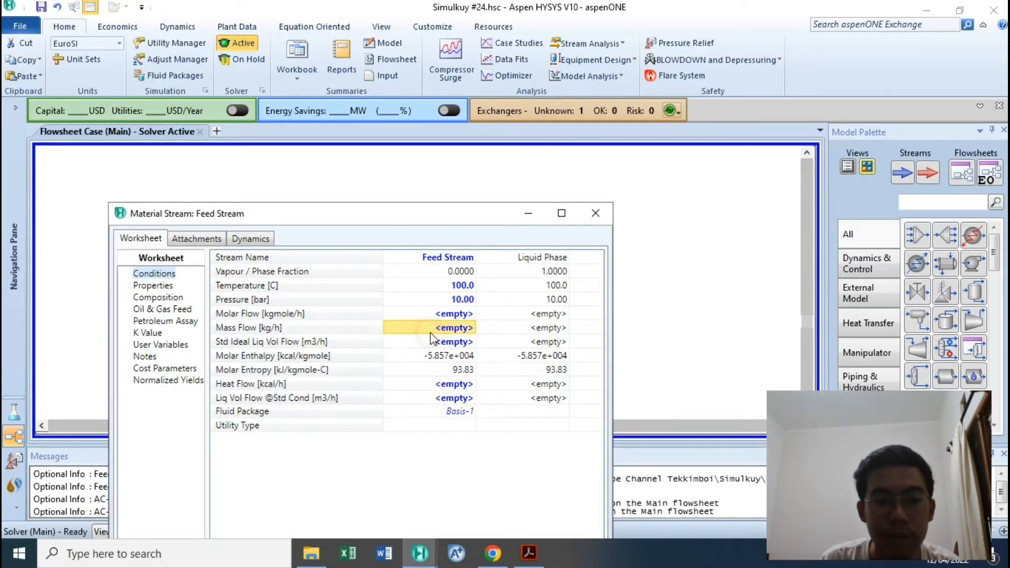
text(1000)
key(Return)
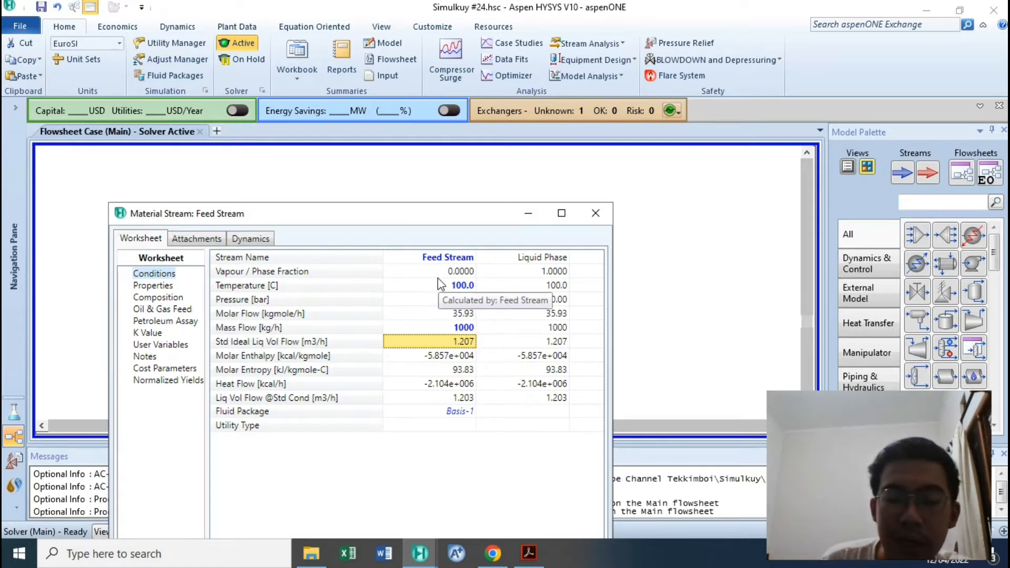
Review the vapour and liquid phase fractions in the Feed Stream's conditions and close the stream's window
click(464, 272)
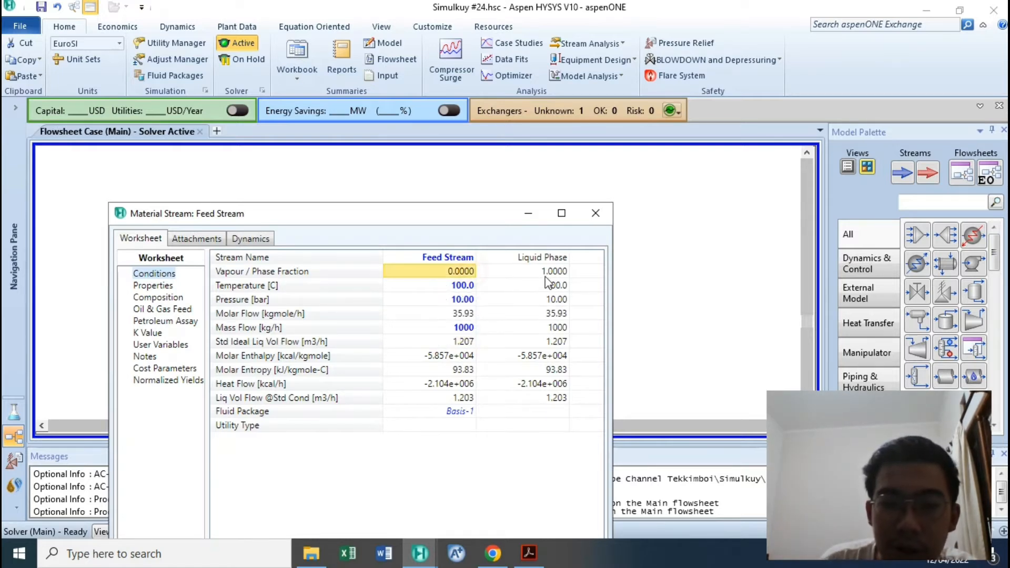
click(533, 273)
click(525, 272)
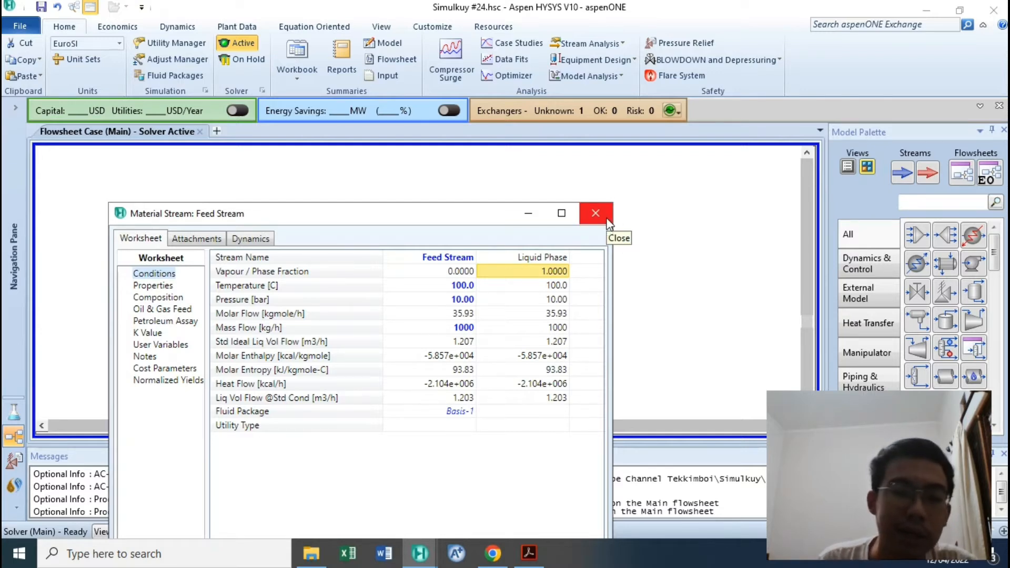
click(234, 300)
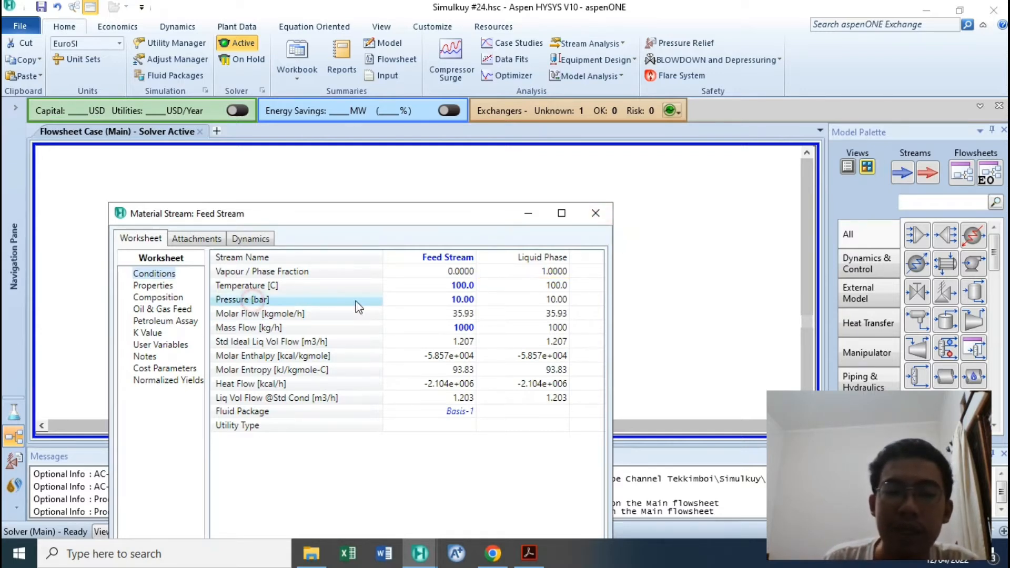
click(590, 216)
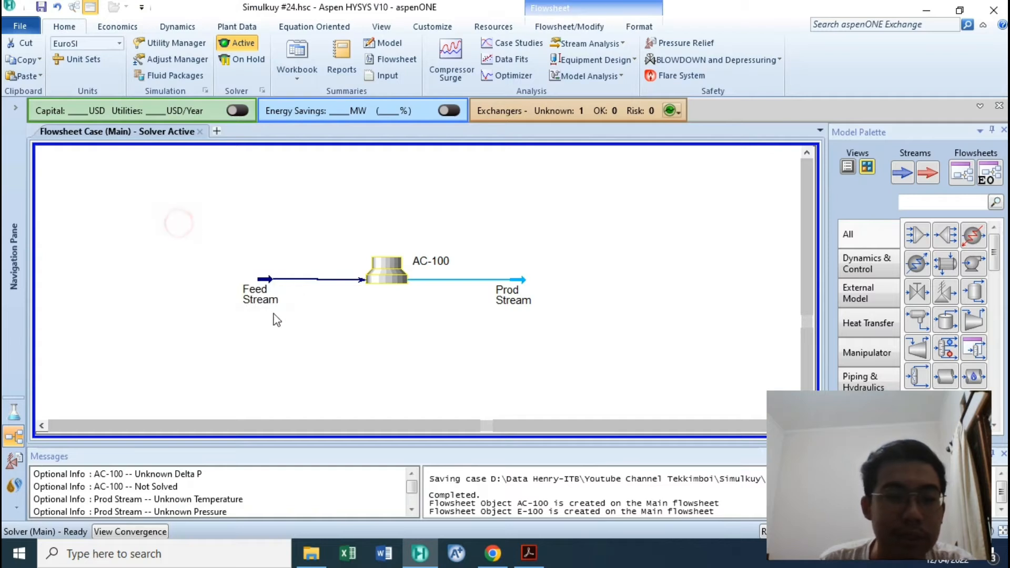
Show the Feed Stream's property table on the flowsheet and place it below the stream
right_click(256, 300)
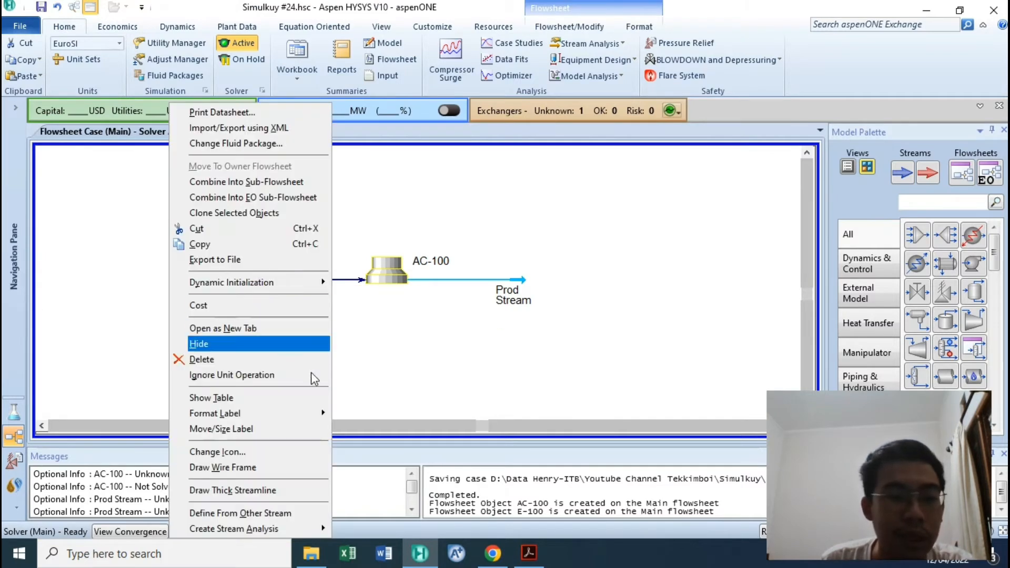
click(290, 396)
drag(389, 332, 264, 374)
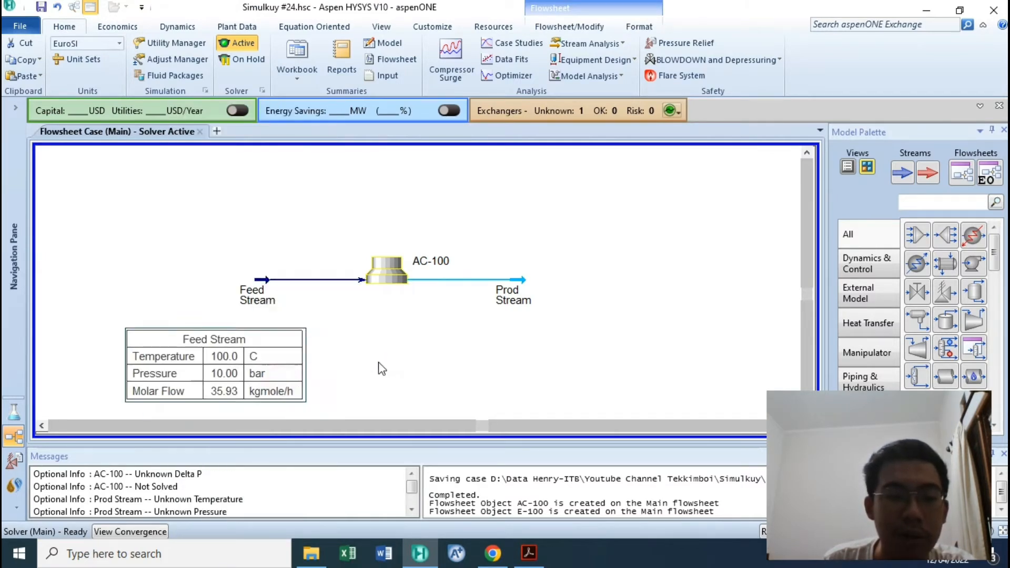
click(380, 357)
Remove the Molar Flow variable from the Feed Stream's flowsheet table
double_click(206, 392)
click(336, 249)
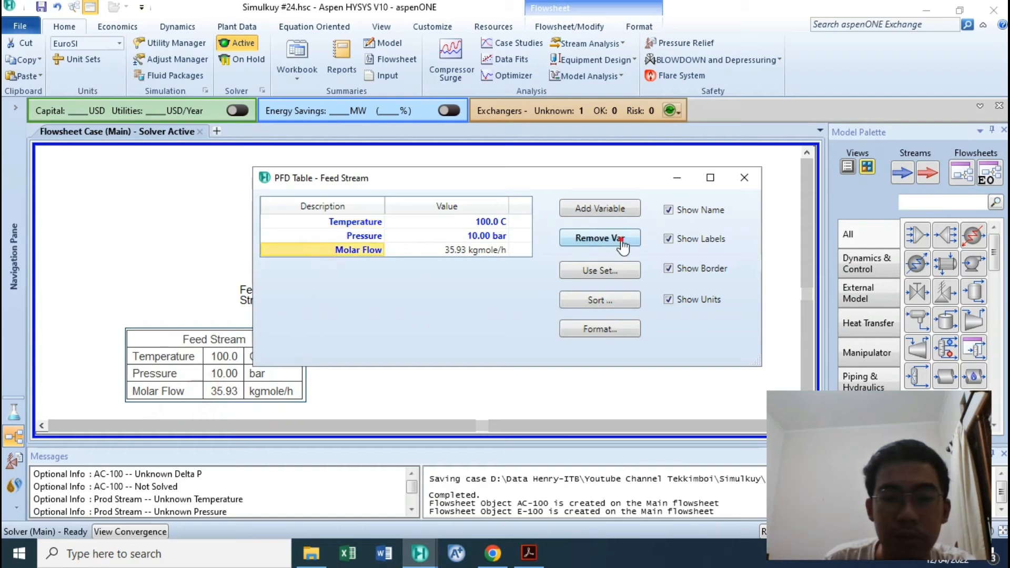
click(600, 238)
click(744, 178)
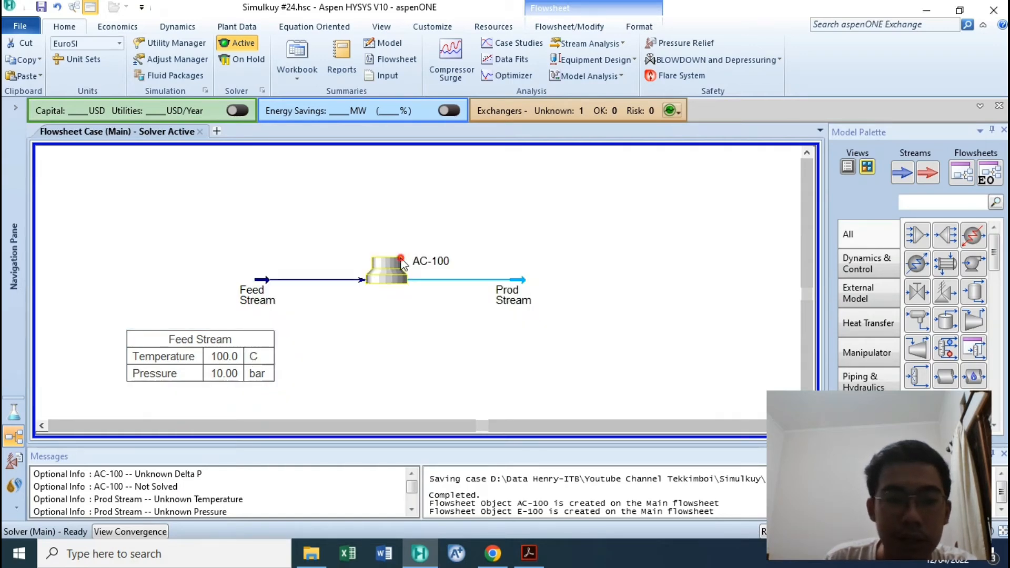
Open air cooler AC-100 and review its inlet and outlet connections and fluid package
double_click(395, 280)
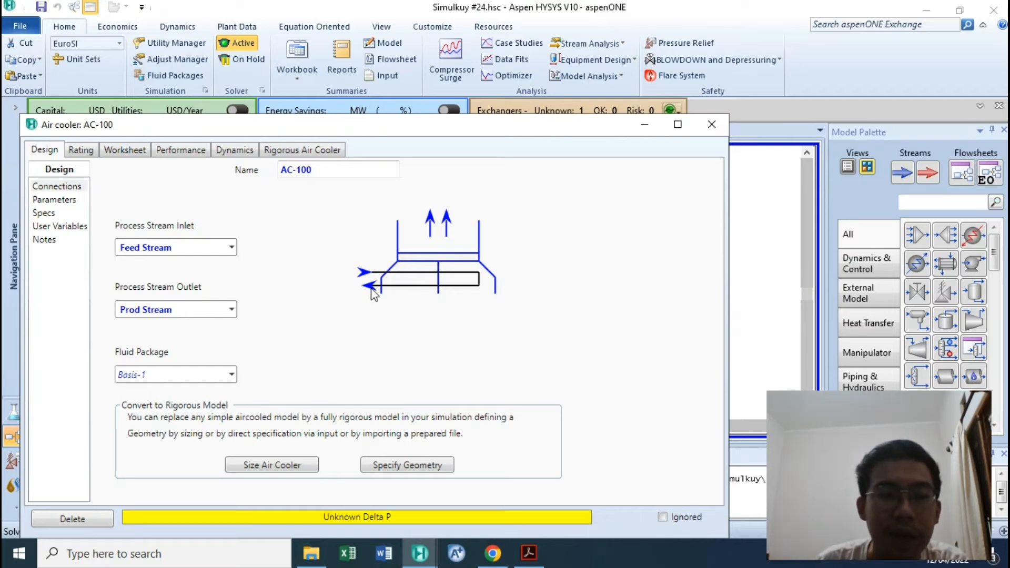
drag(263, 130, 305, 82)
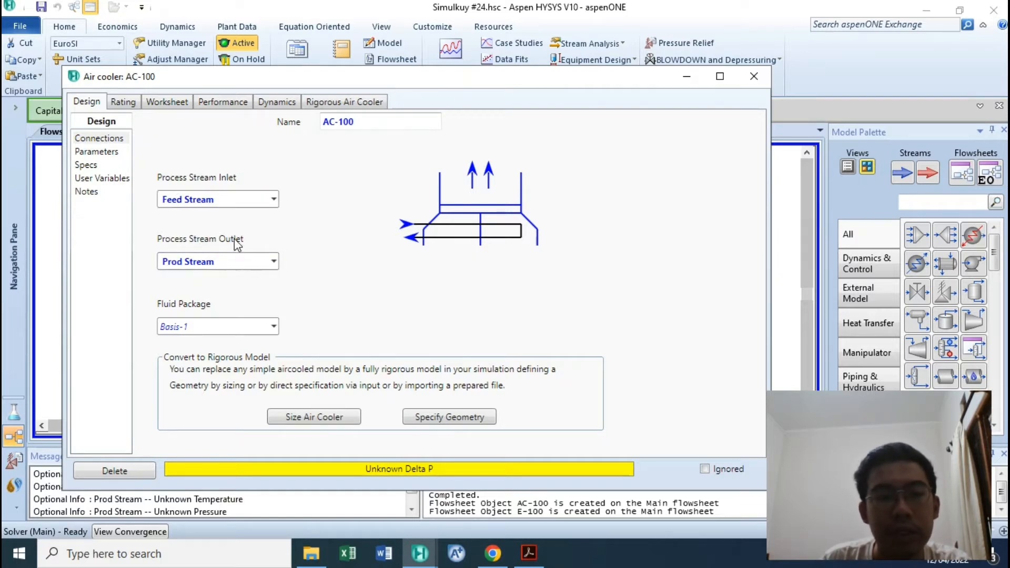
click(265, 325)
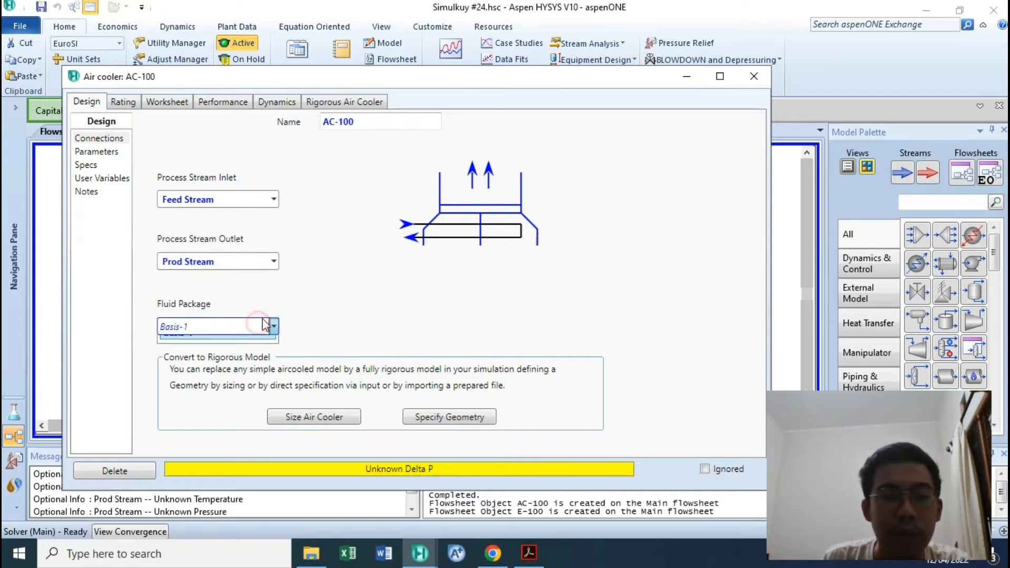
click(352, 314)
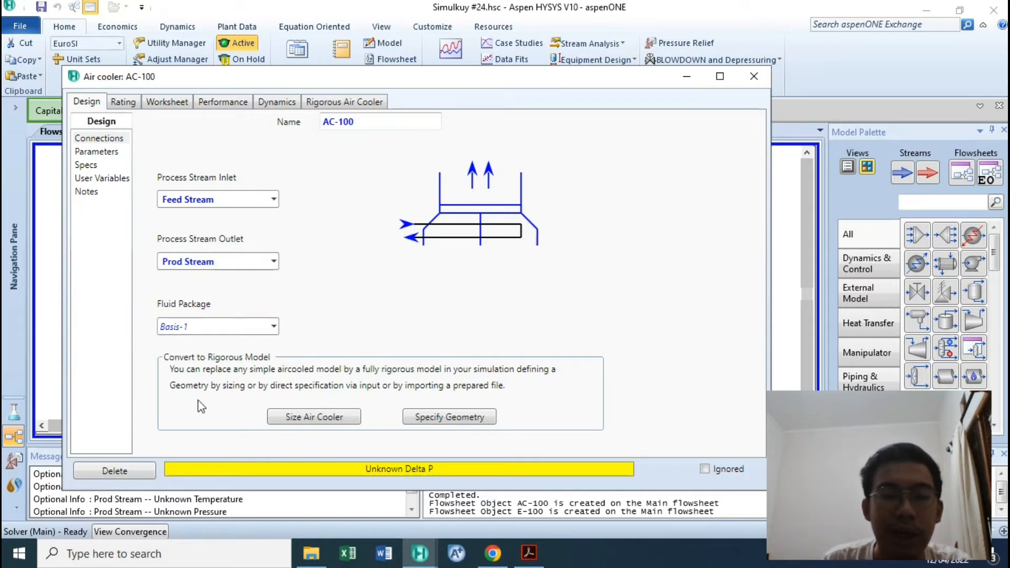
Examine AC-100's design parameters, including the overall UA and the tube configuration
click(95, 152)
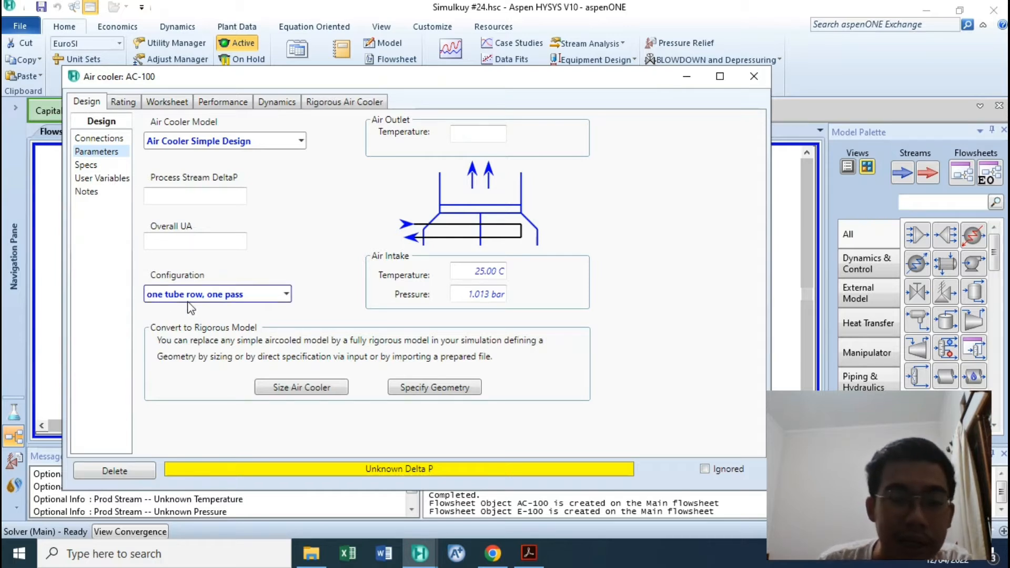
click(193, 237)
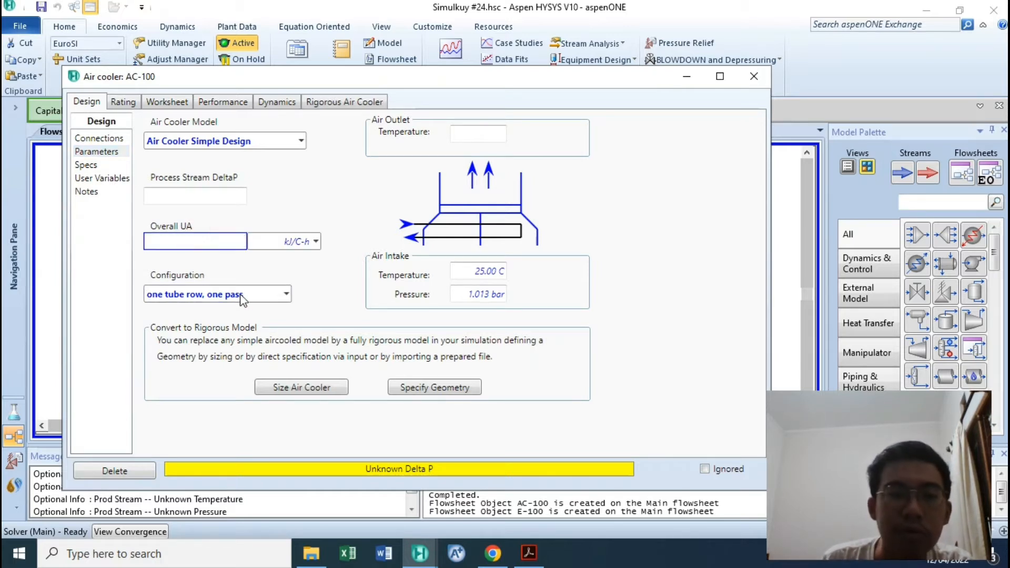
click(307, 271)
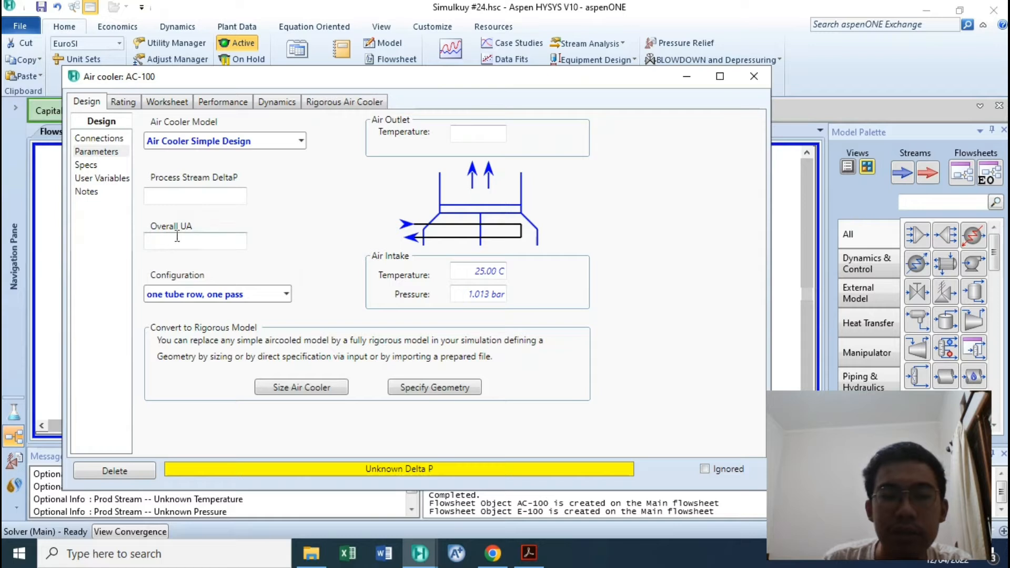
click(177, 237)
click(316, 272)
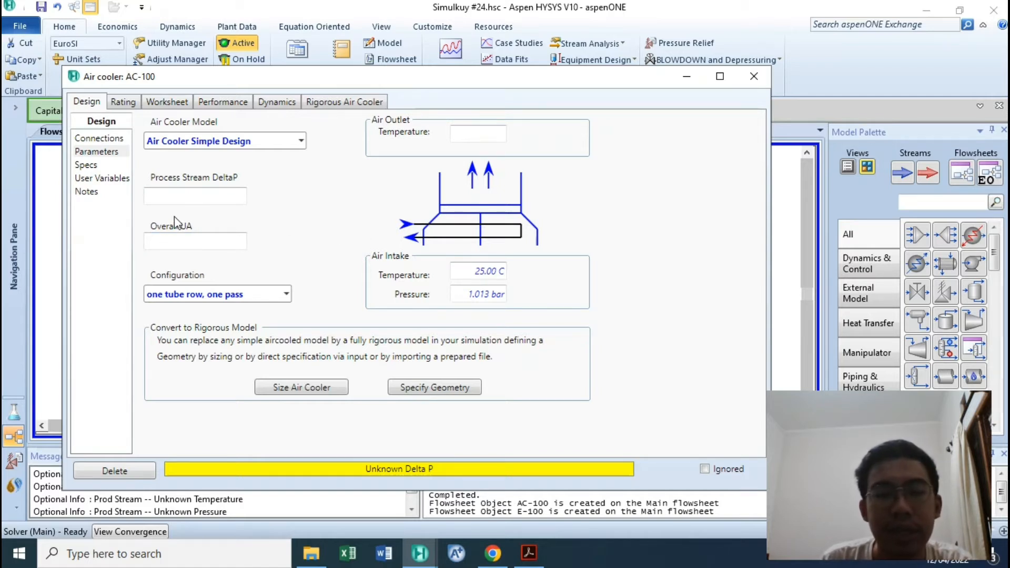
click(218, 238)
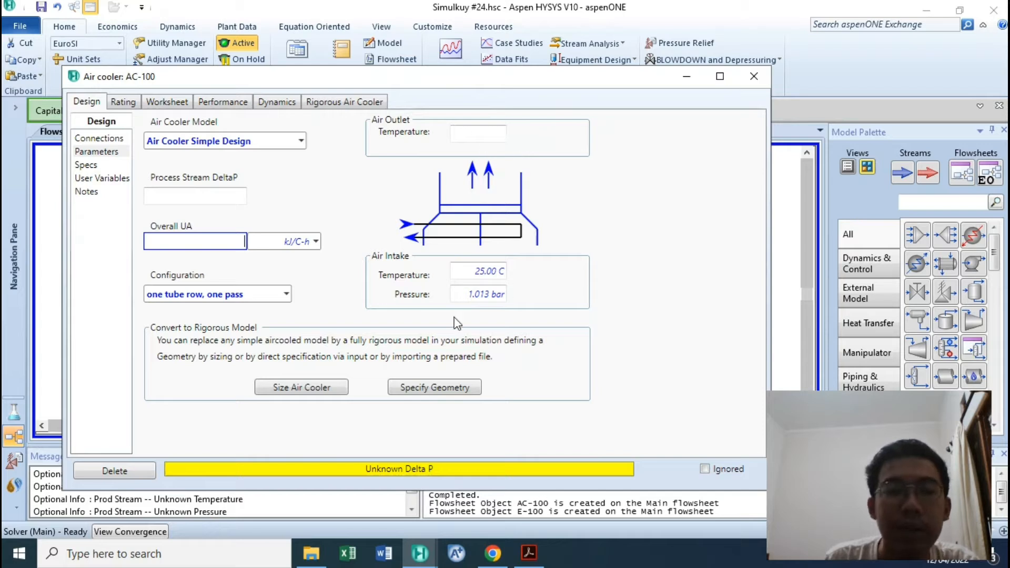
Set AC-100's process stream pressure drop to 20 kPa and check it against the problem statement PDF
click(209, 201)
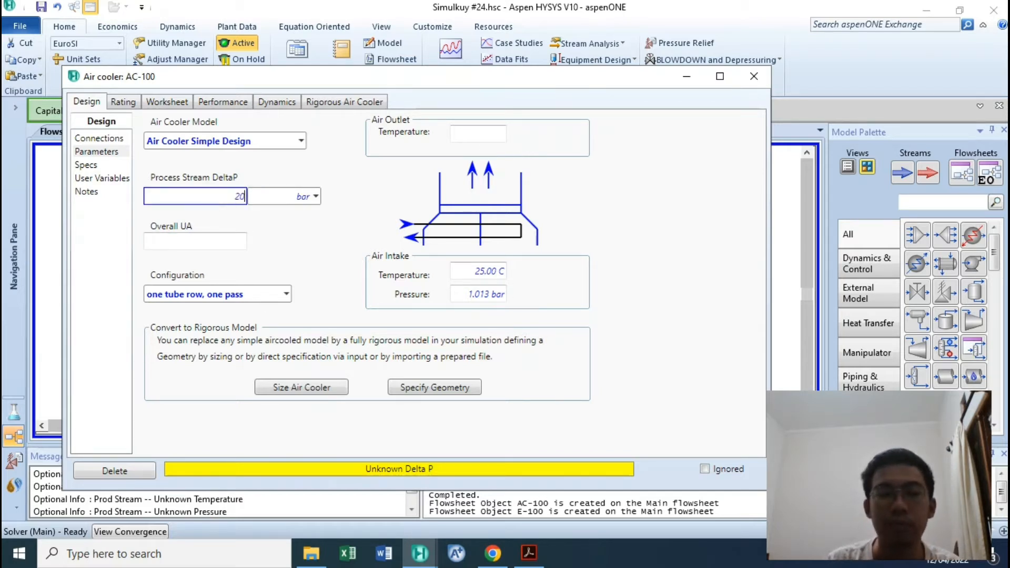
text(20)
key(space)
key(Up)
key(Up)
key(Up)
key(Up)
key(Up)
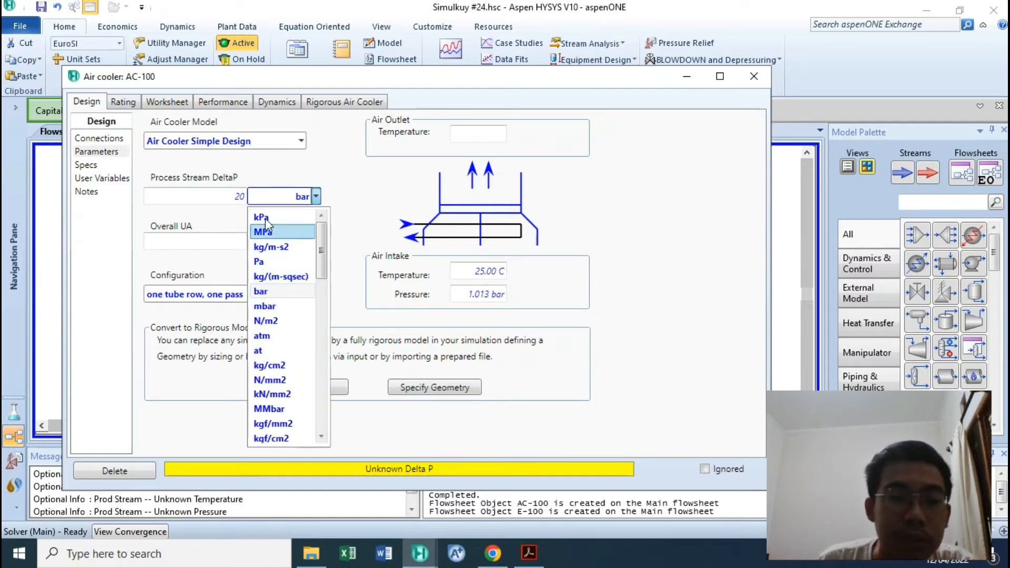
key(Return)
click(527, 554)
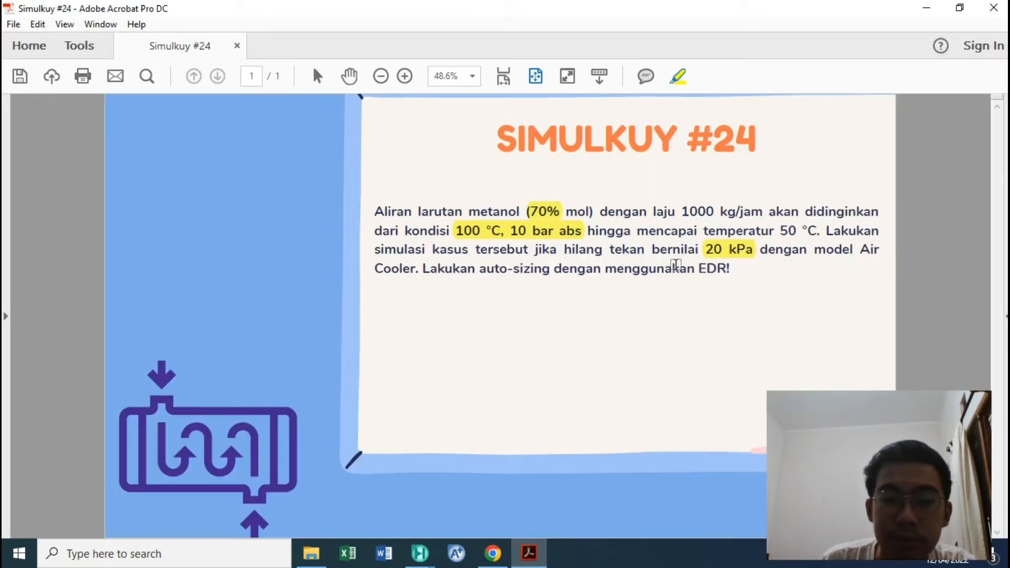
click(528, 553)
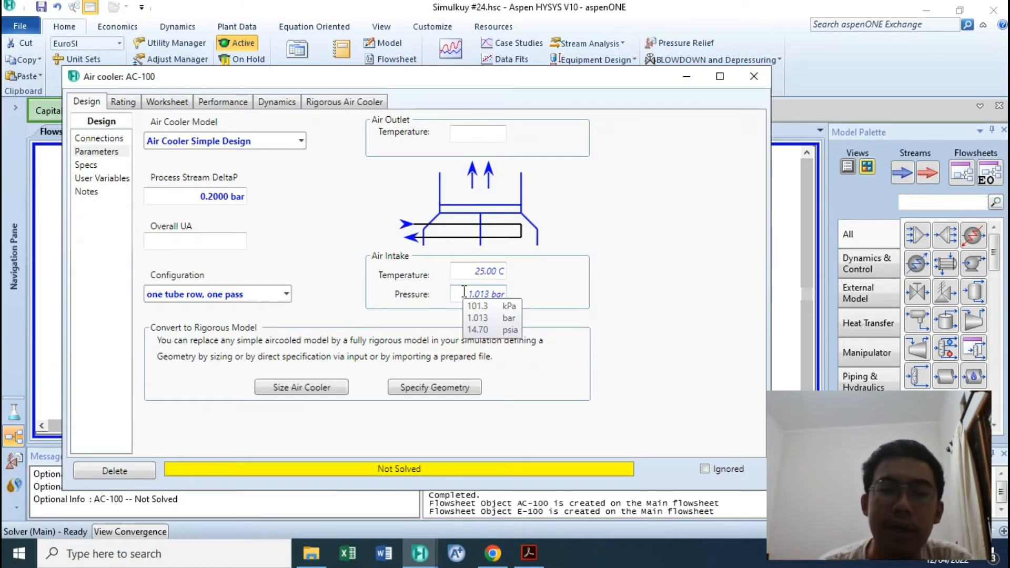
Examine the default air intake pressure and temperature of AC-100
click(464, 291)
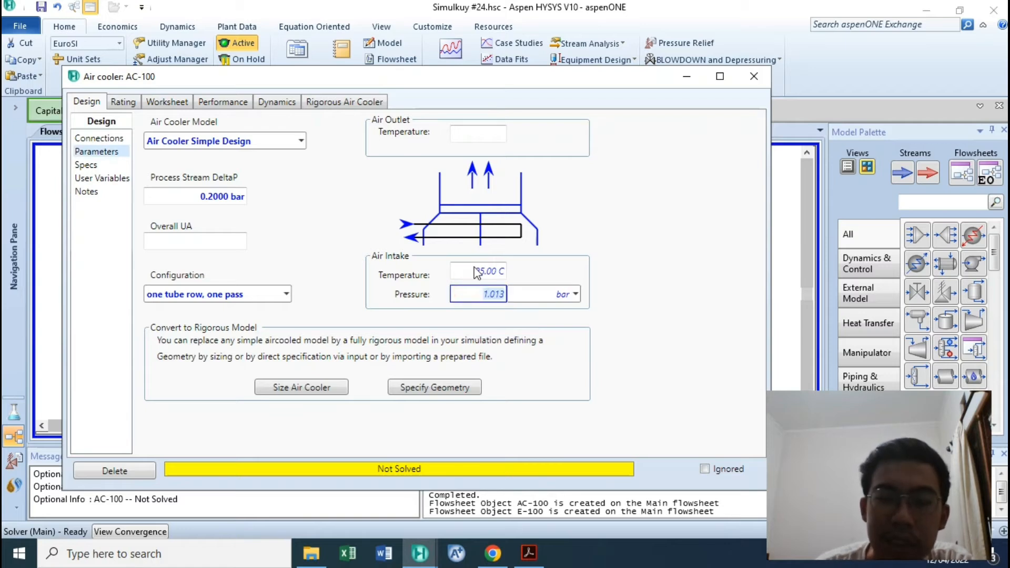
key(shift+Tab)
click(484, 291)
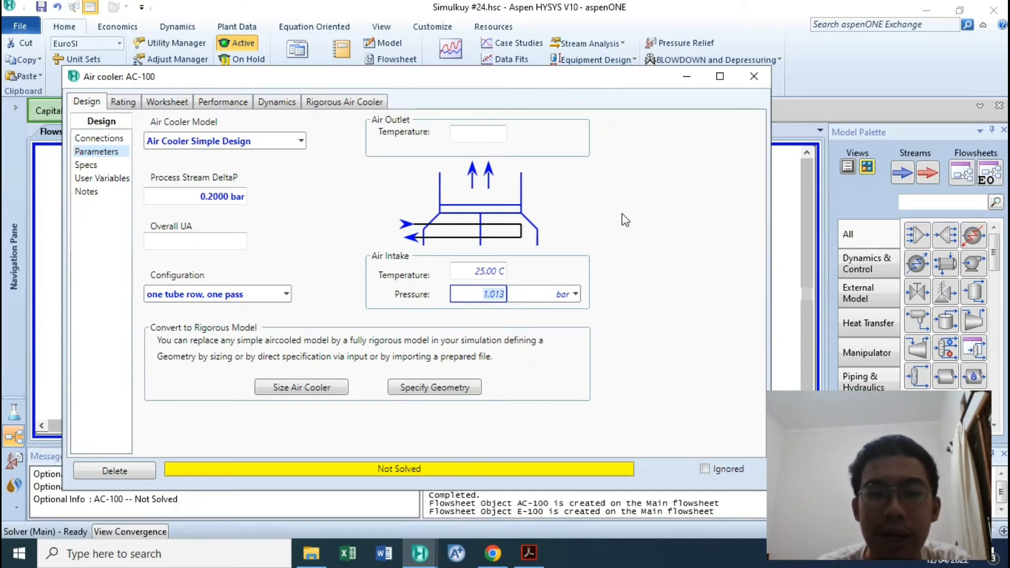
key(Return)
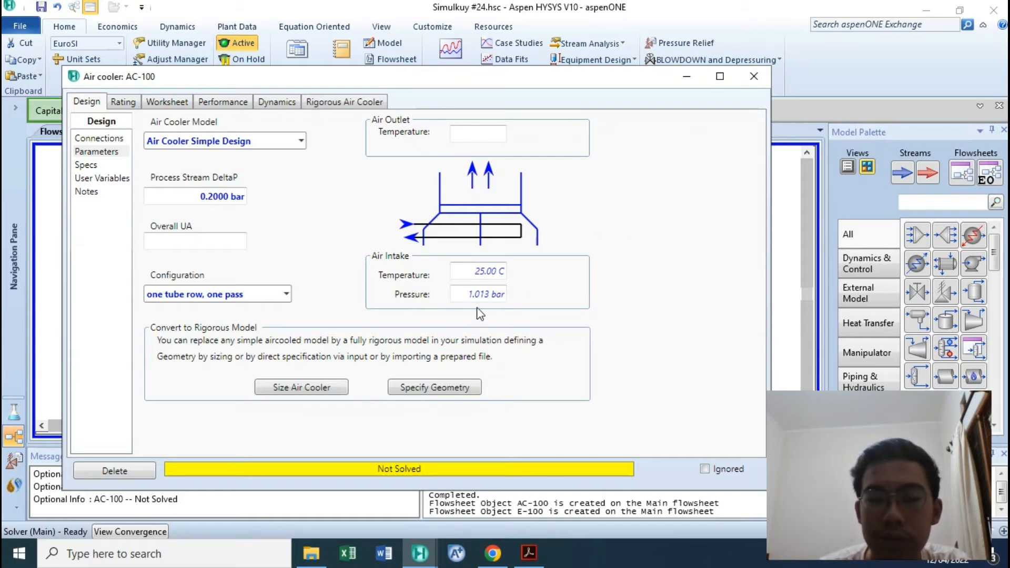
click(471, 301)
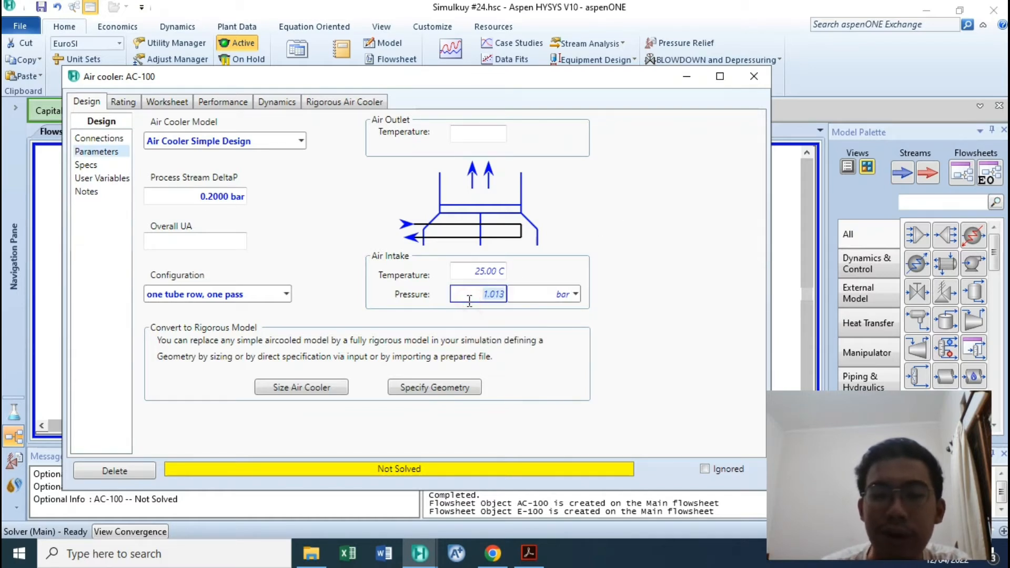
key(Return)
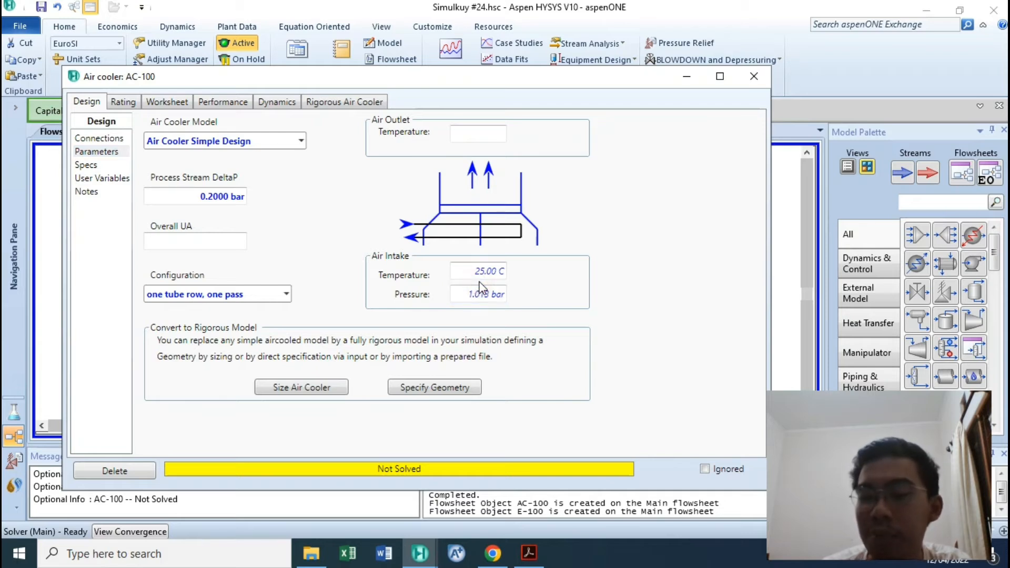
click(479, 271)
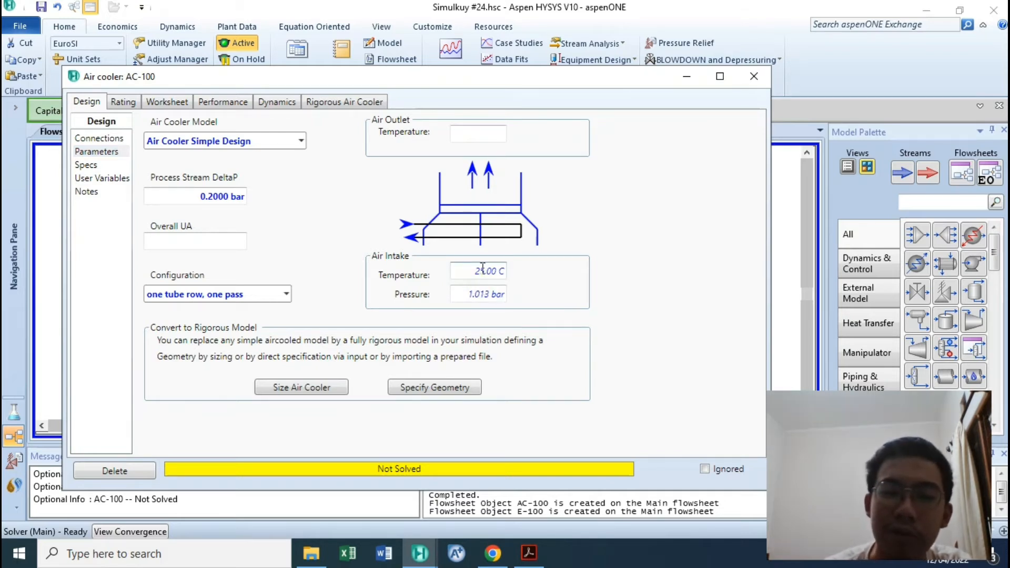
click(583, 235)
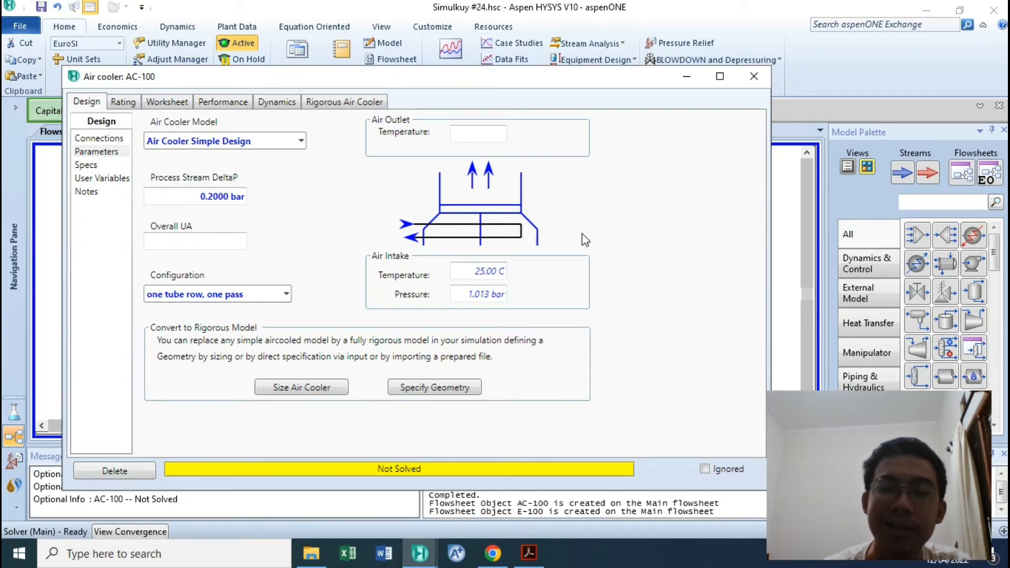
click(476, 270)
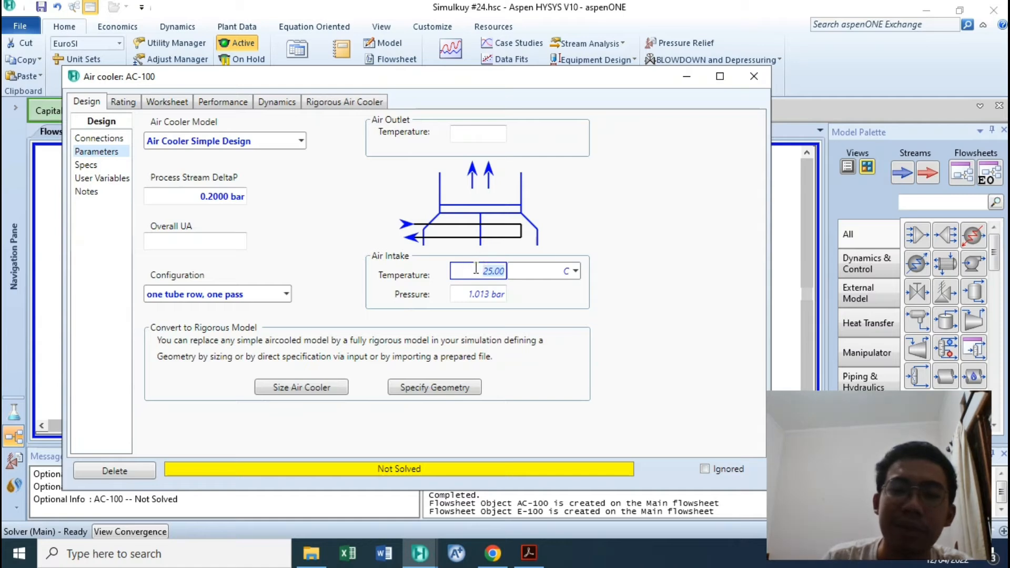
click(567, 239)
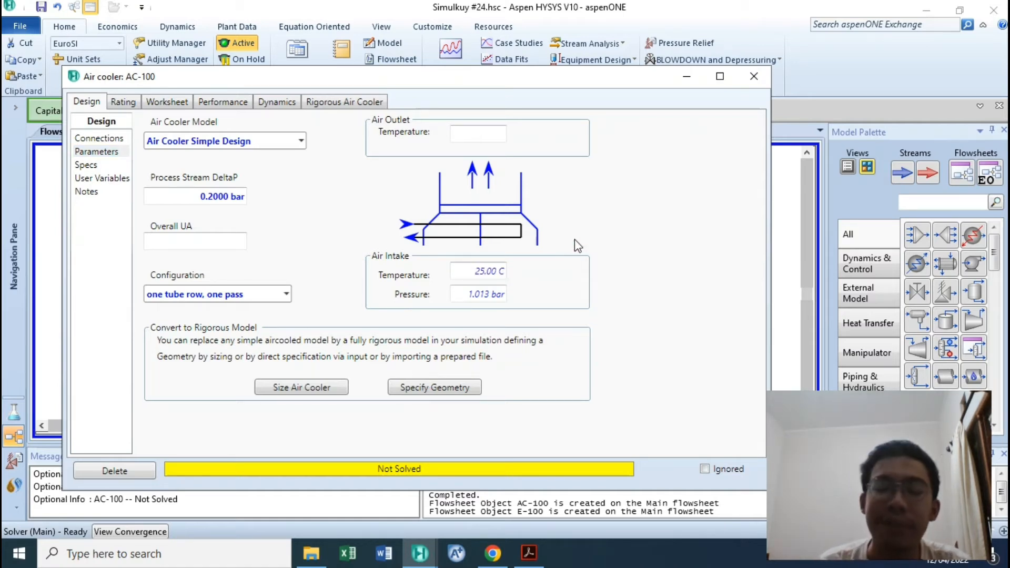
Set AC-100's air intake temperature to 37 °C
click(474, 271)
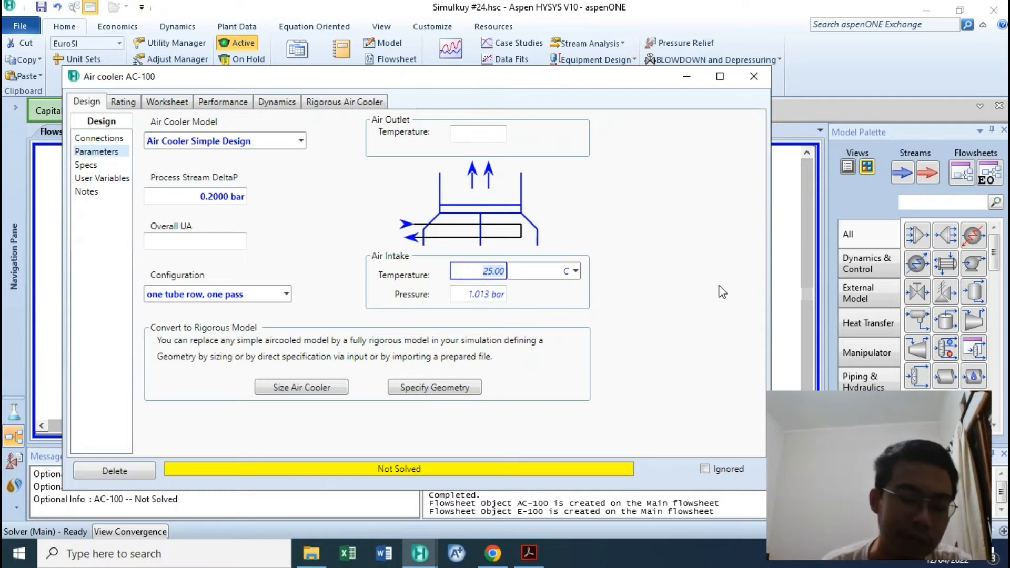
text(37)
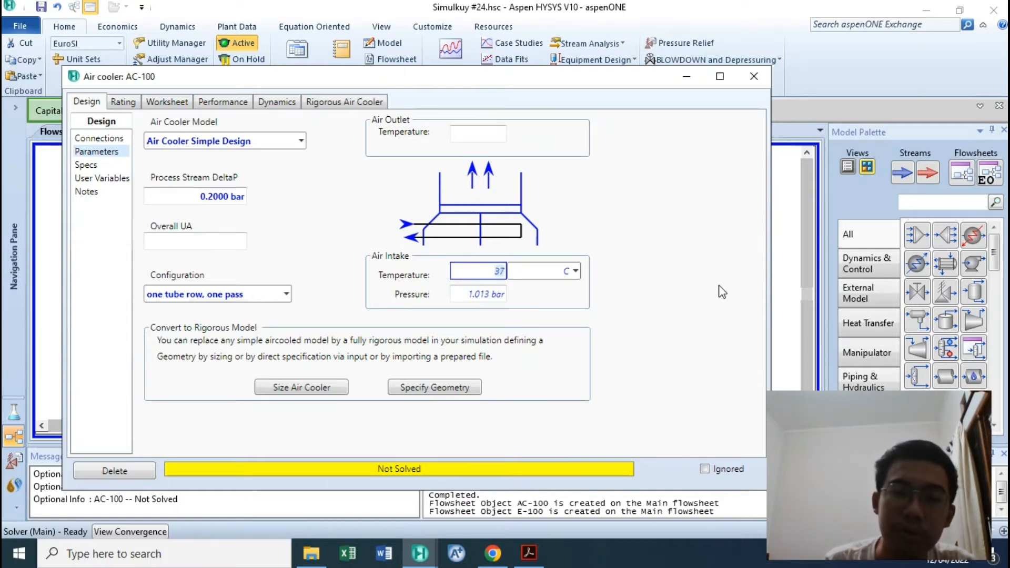
click(687, 293)
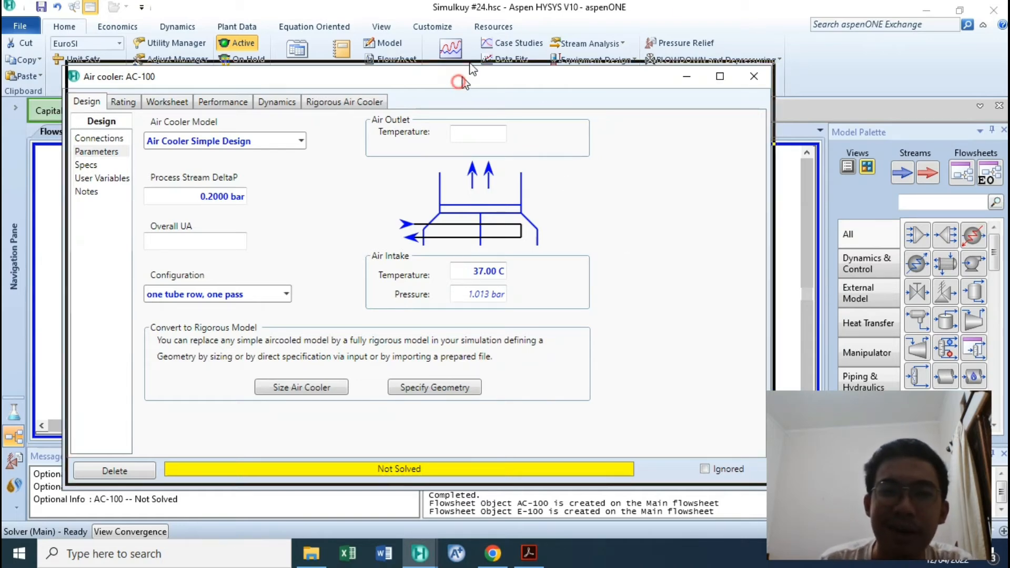
drag(459, 83, 474, 48)
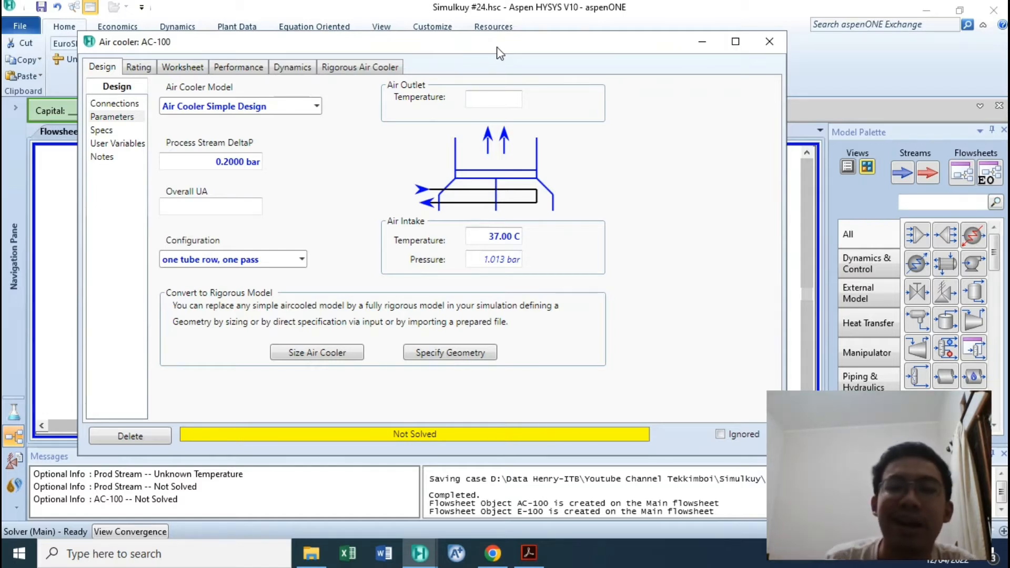
click(485, 237)
click(654, 232)
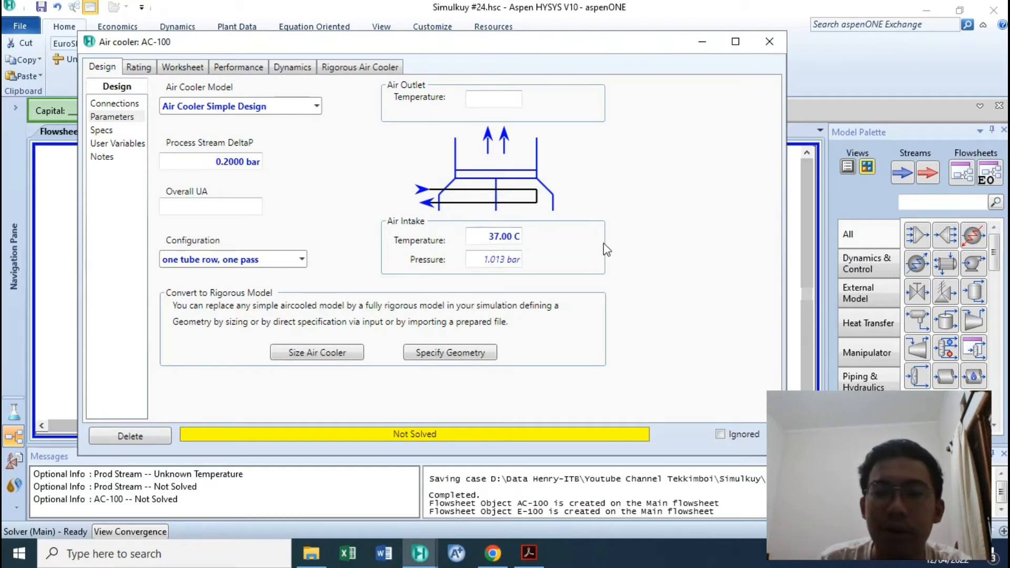
Highlight the 50 °C target in the problem statement PDF and set Prod Stream's temperature to 50 °C in AC-100's worksheet
click(496, 102)
click(629, 155)
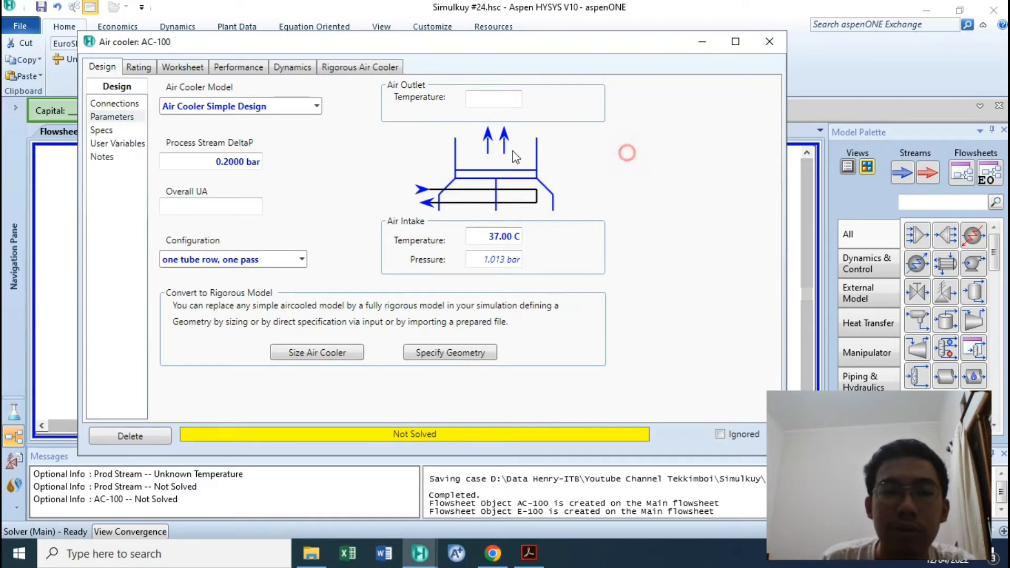
click(179, 73)
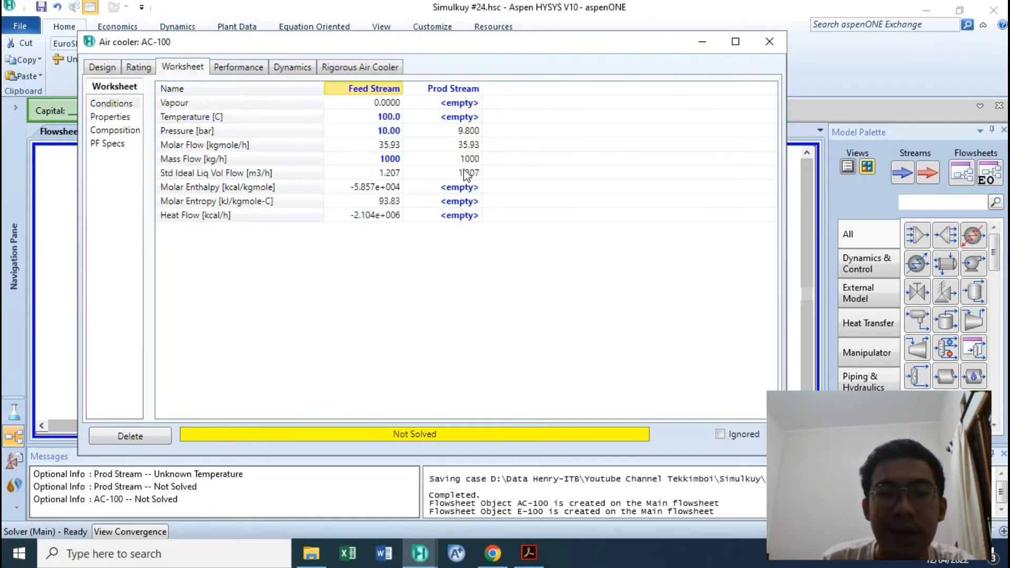
click(455, 123)
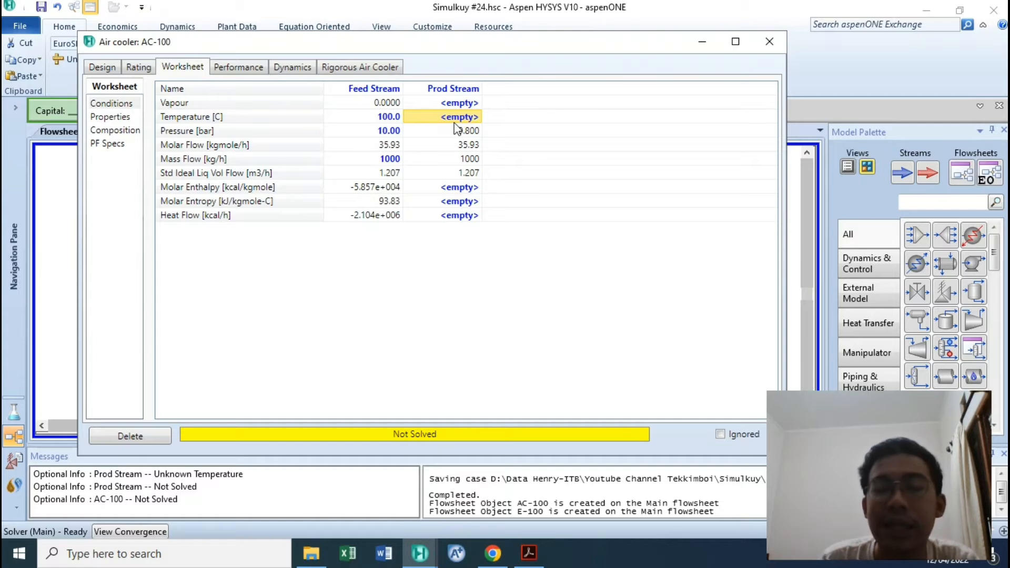
click(529, 553)
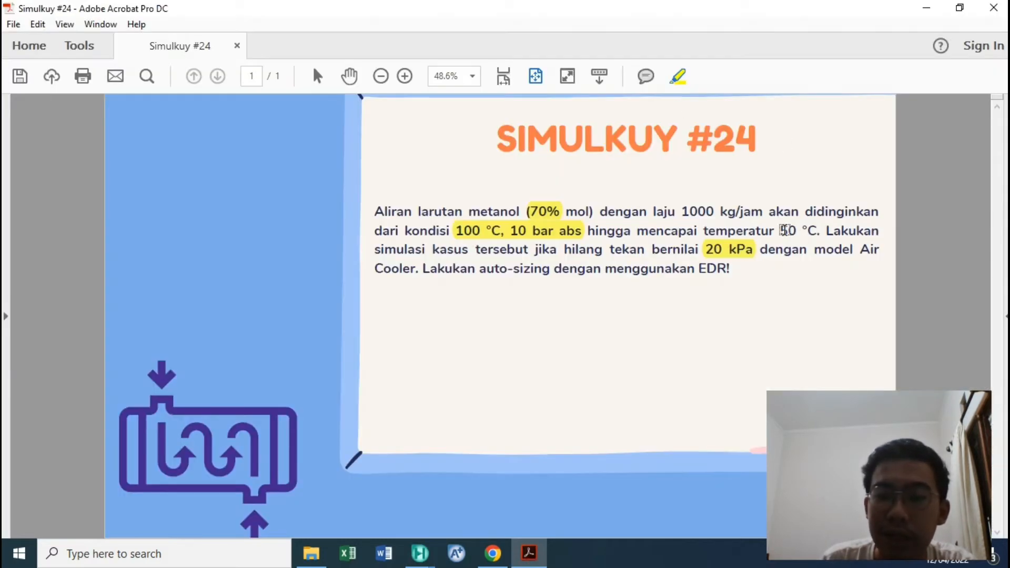
mouse_move(781, 230)
mouse_down()
mouse_move(426, 249)
mouse_move(809, 231)
mouse_up()
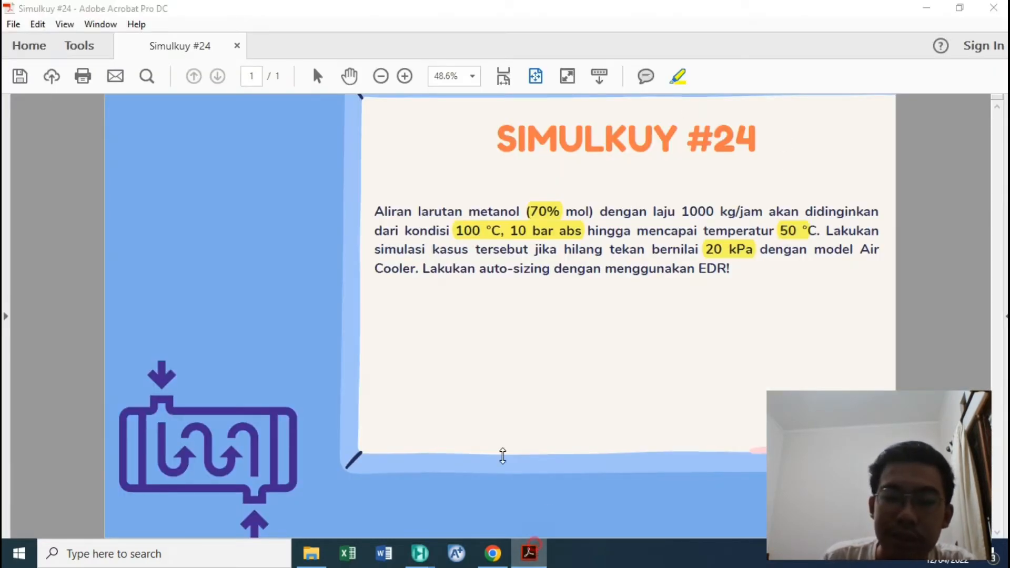
key(alt+Tab)
text(50)
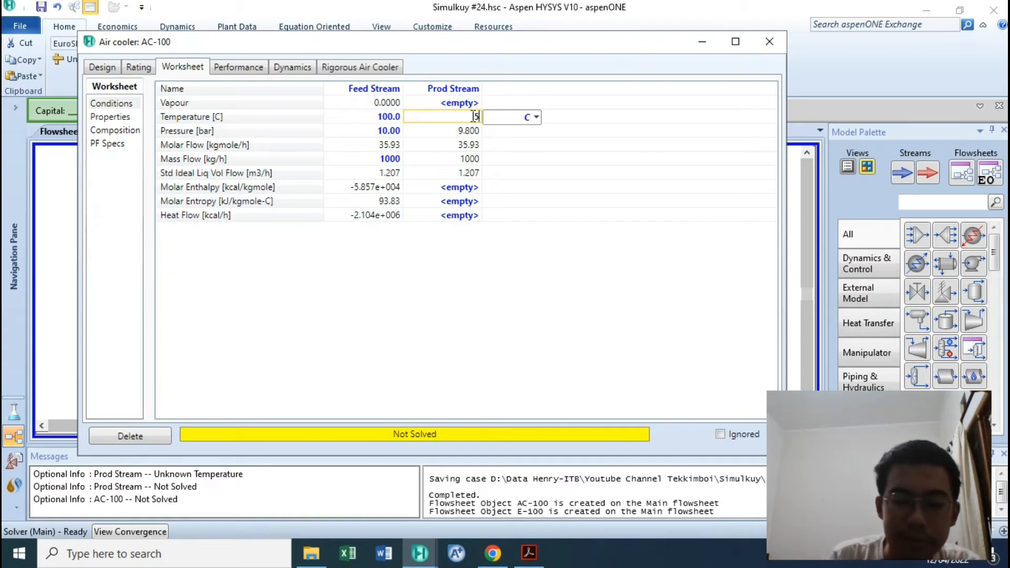
key(Return)
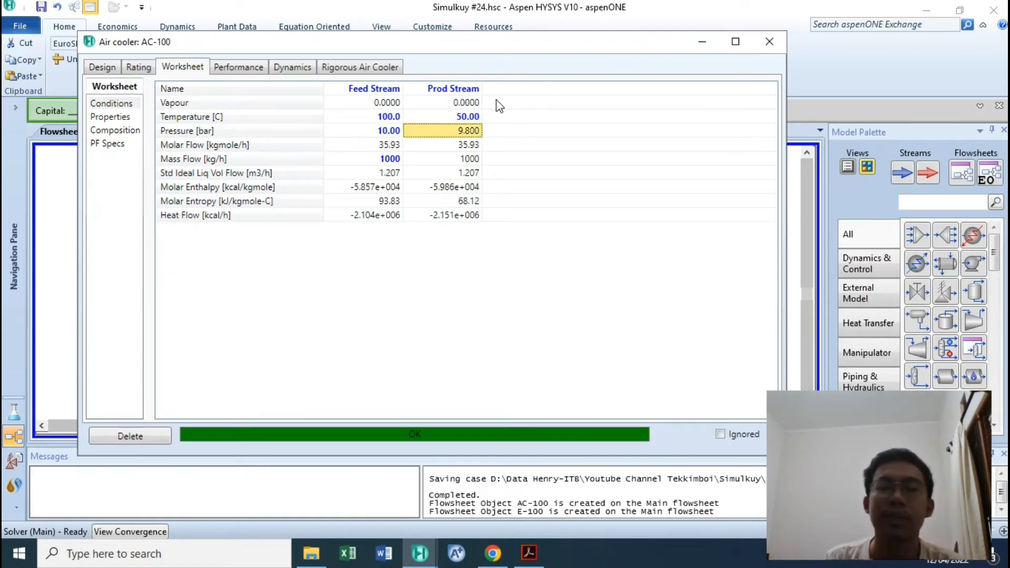
Examine AC-100's stream temperatures, air outlet temperature and fan rating data, and close its window
click(390, 117)
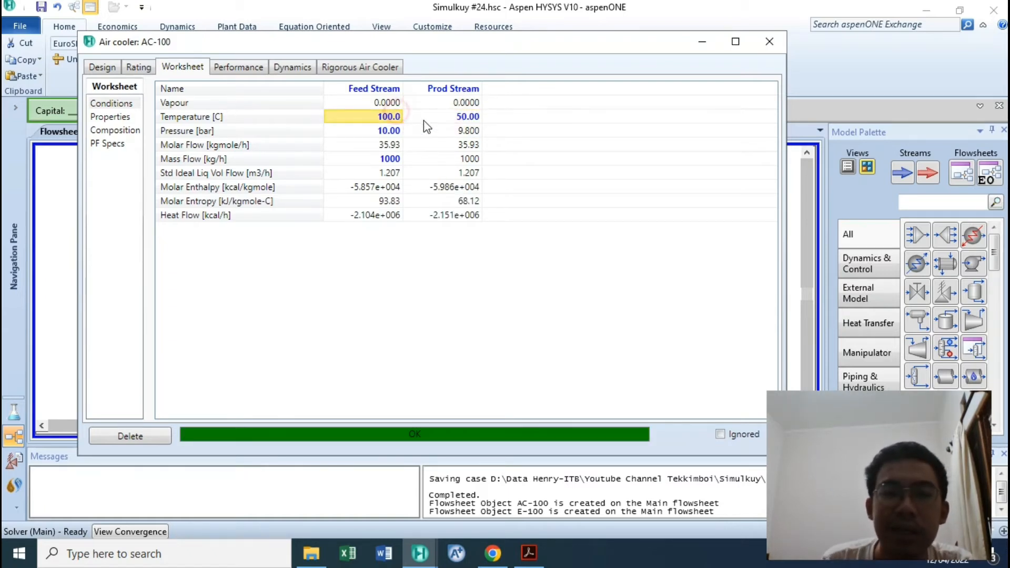
key(Right)
click(102, 66)
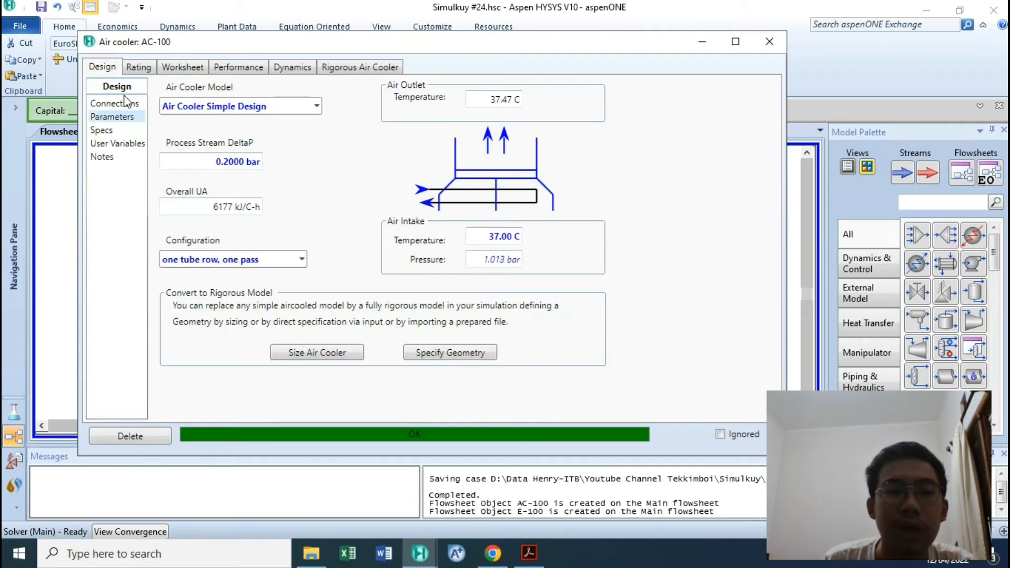
click(472, 100)
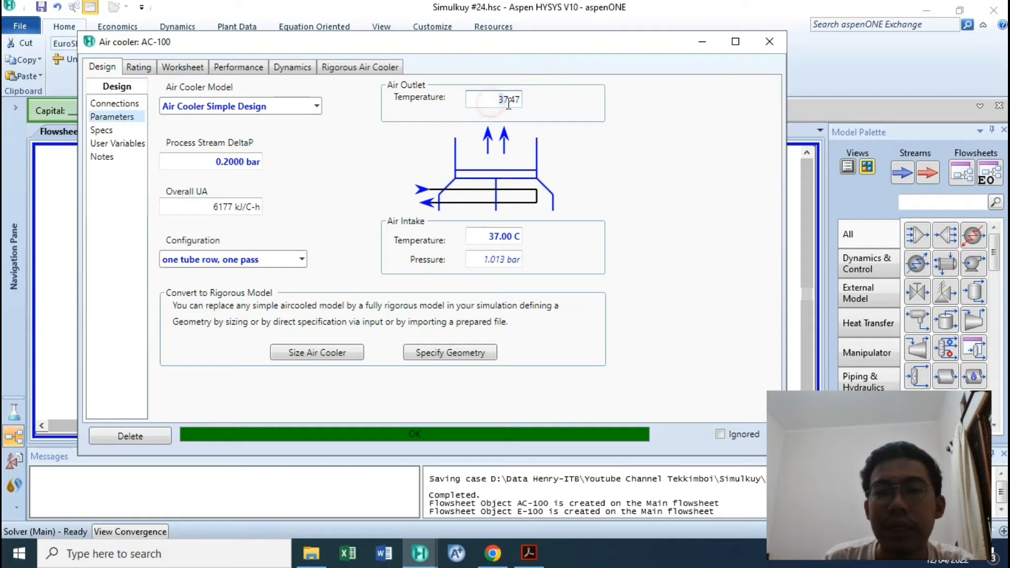
click(634, 133)
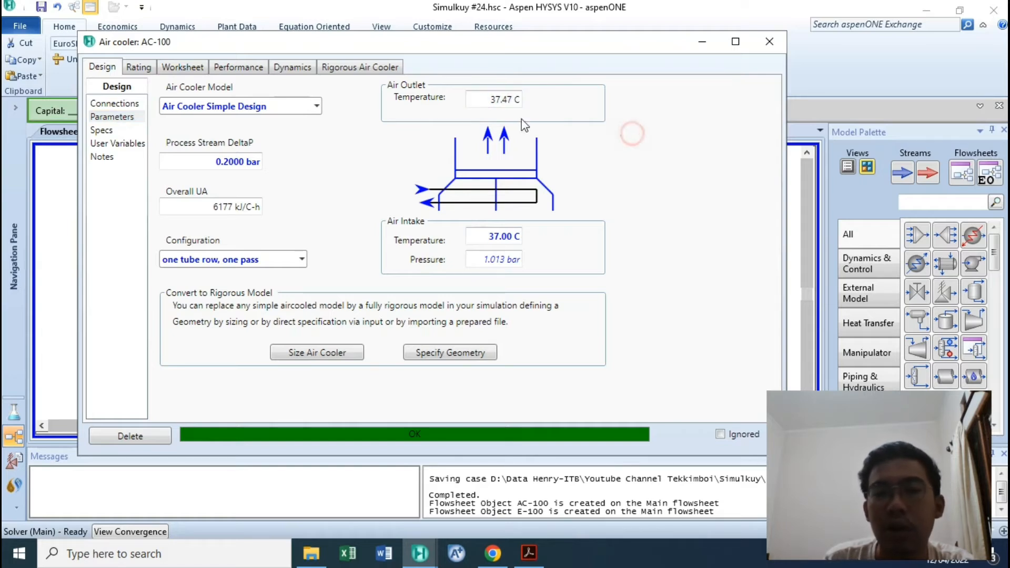
click(150, 69)
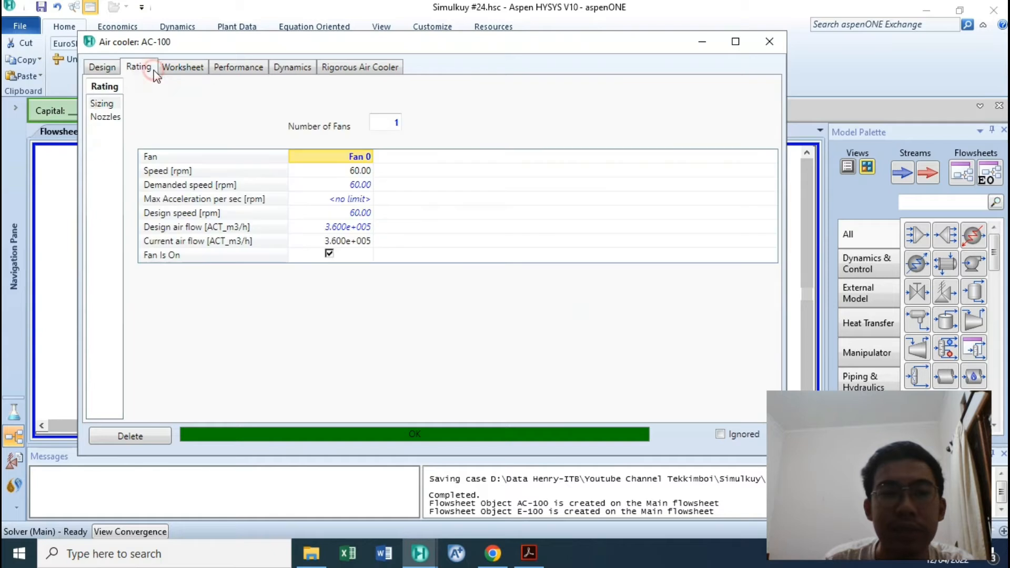
click(108, 70)
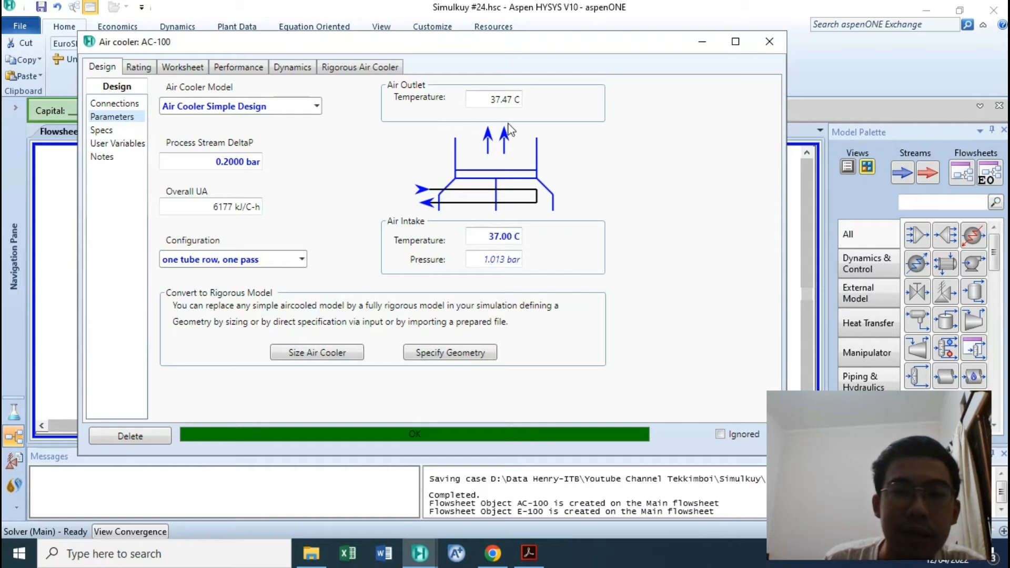
click(781, 47)
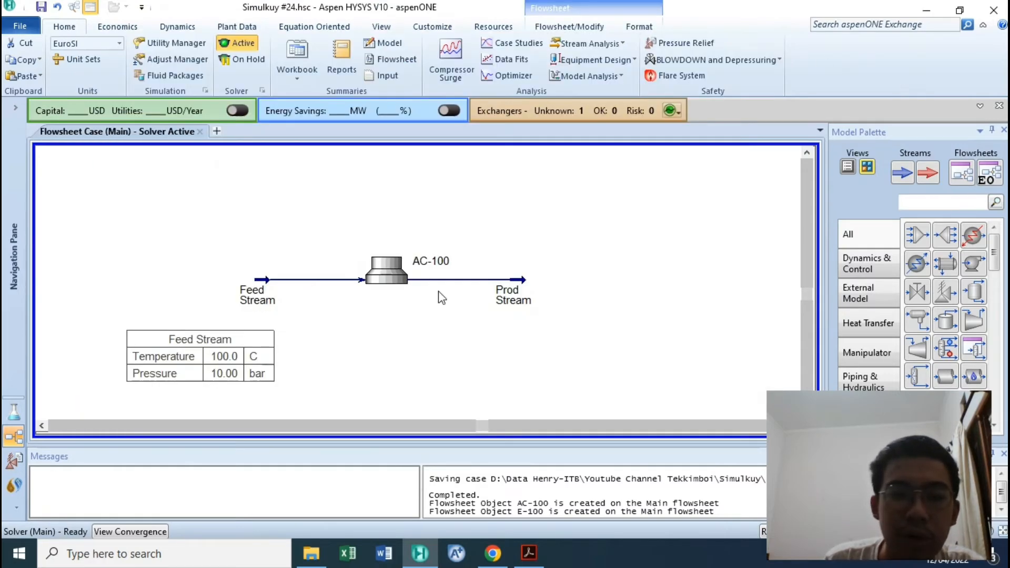
Add a property table for Prod Stream and place it below the stream on the flowsheet
right_click(504, 284)
click(472, 398)
drag(533, 346, 466, 402)
drag(534, 383, 519, 362)
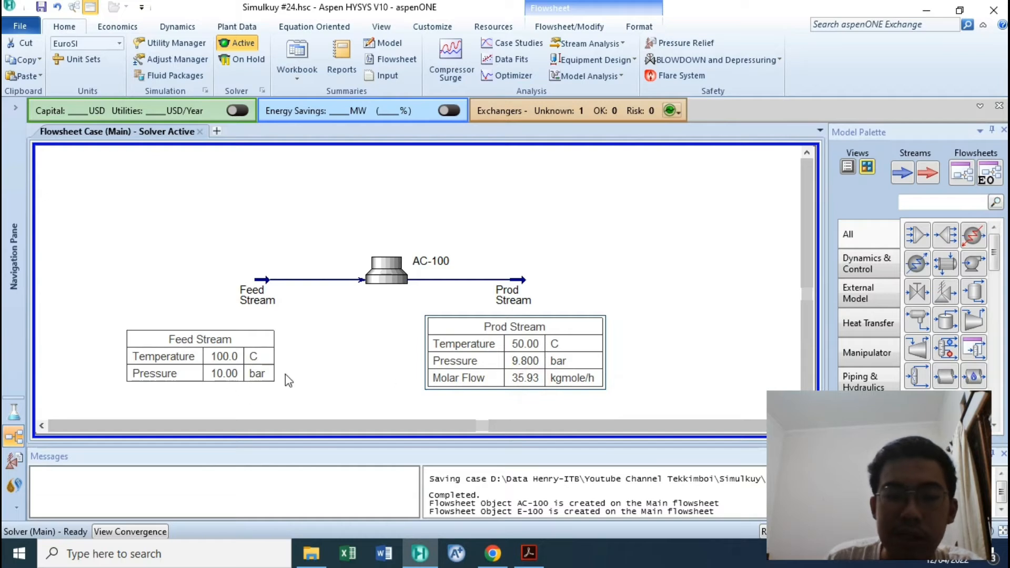
Remove the Molar Flow row from the Prod Stream table and realign the table beneath the stream
click(577, 362)
double_click(578, 363)
click(355, 252)
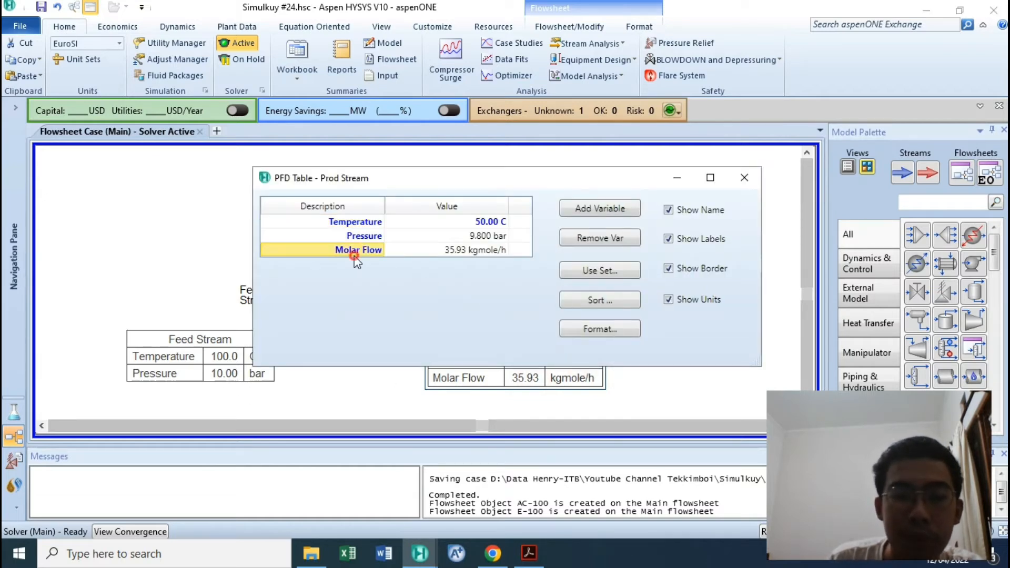
click(640, 238)
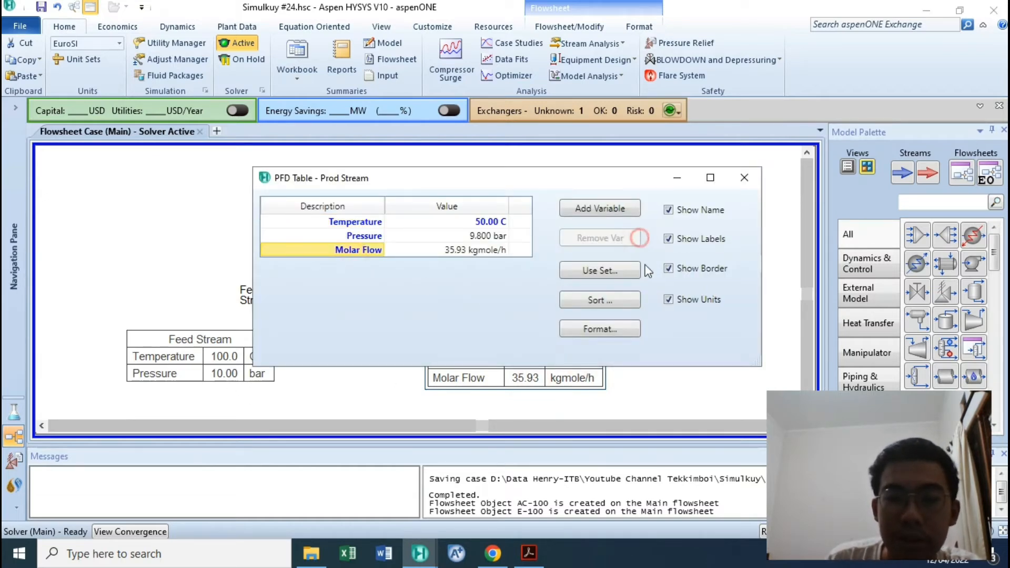
click(744, 177)
drag(503, 330, 512, 338)
click(600, 276)
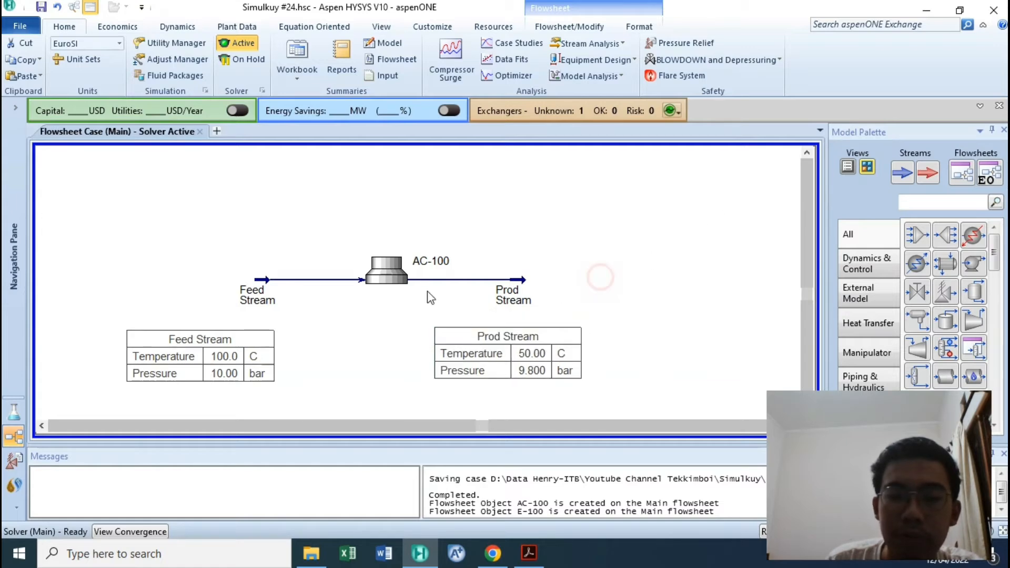
Review AC-100's performance results and the feed and product stream conditions in its worksheet
double_click(387, 271)
click(217, 179)
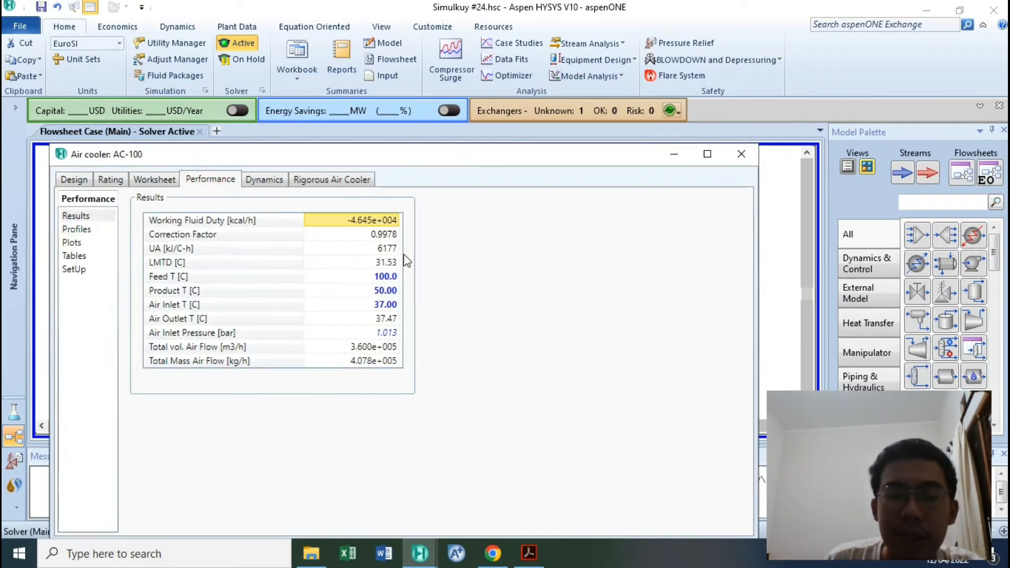
click(154, 179)
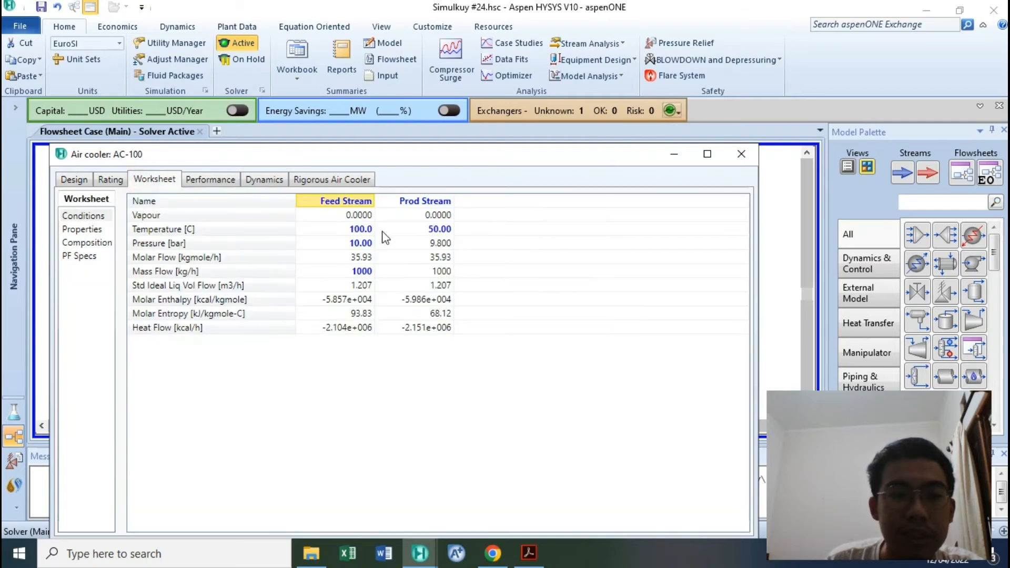
click(413, 300)
click(363, 230)
click(351, 202)
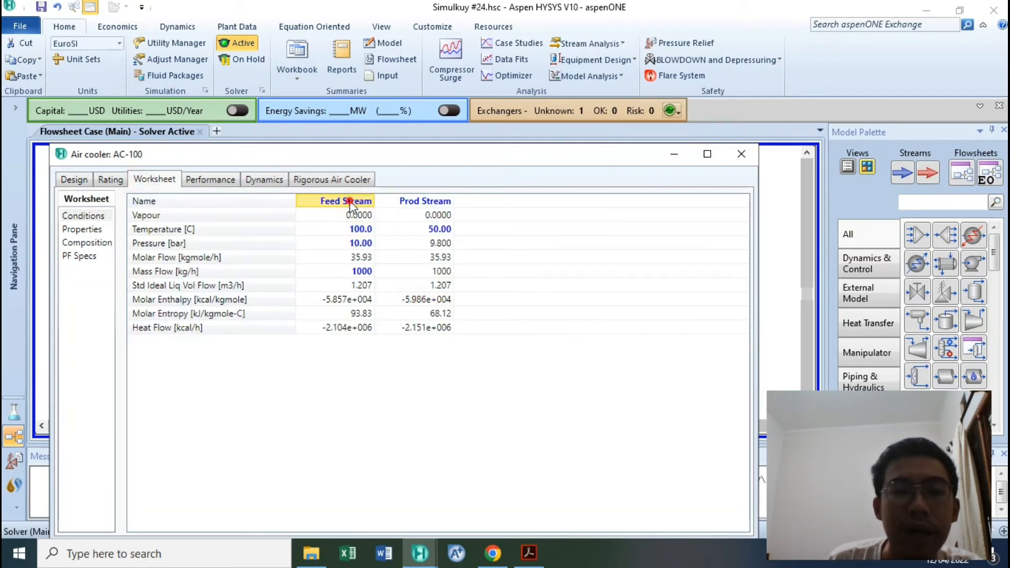
click(742, 154)
Check the components of Component List - 1 in the Properties environment and return to the simulation flowsheet
click(16, 413)
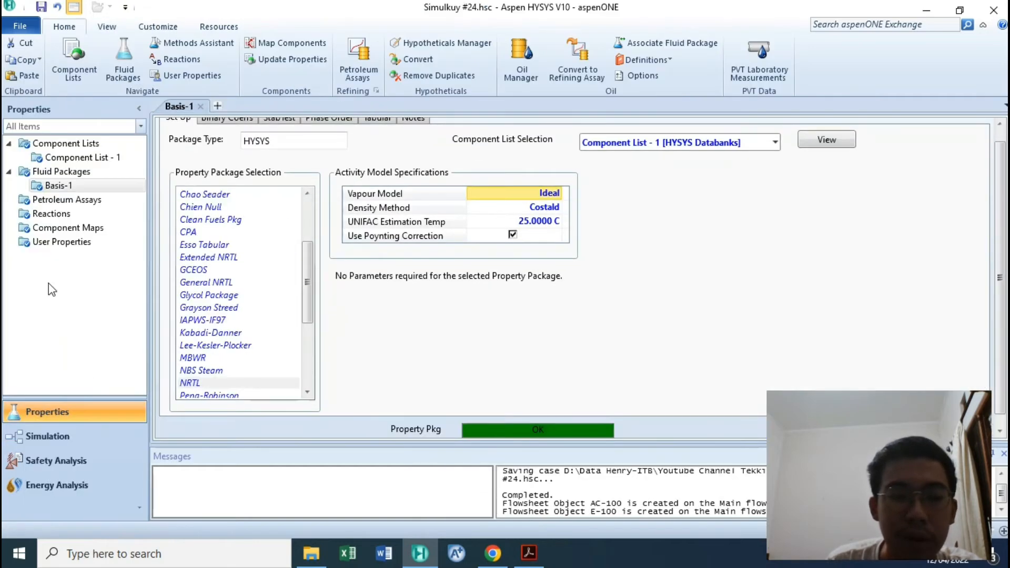
click(62, 157)
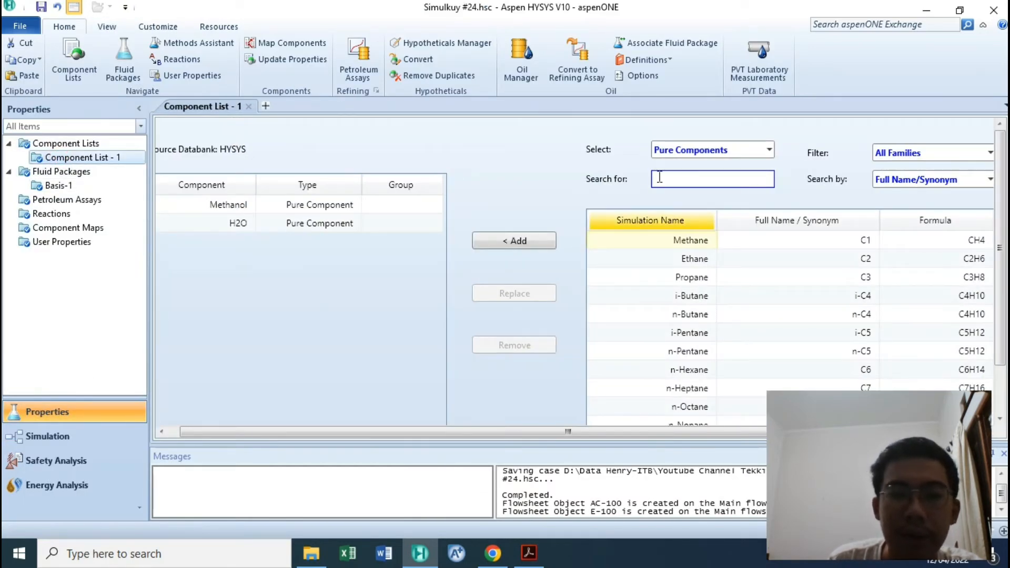
click(79, 437)
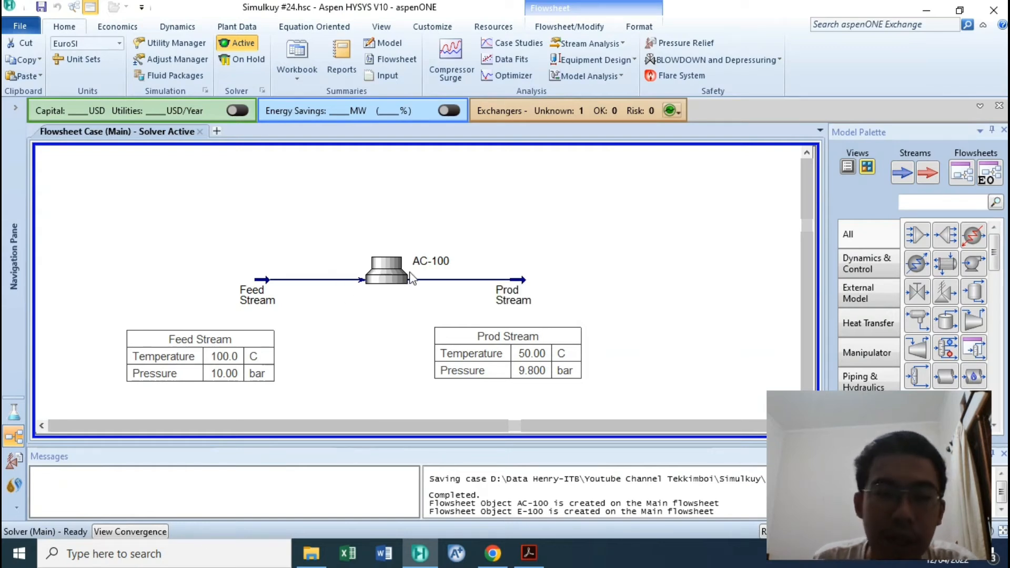
Examine AC-100's performance results, focusing on LMTD, UA and the total air flows, and close its window
double_click(398, 284)
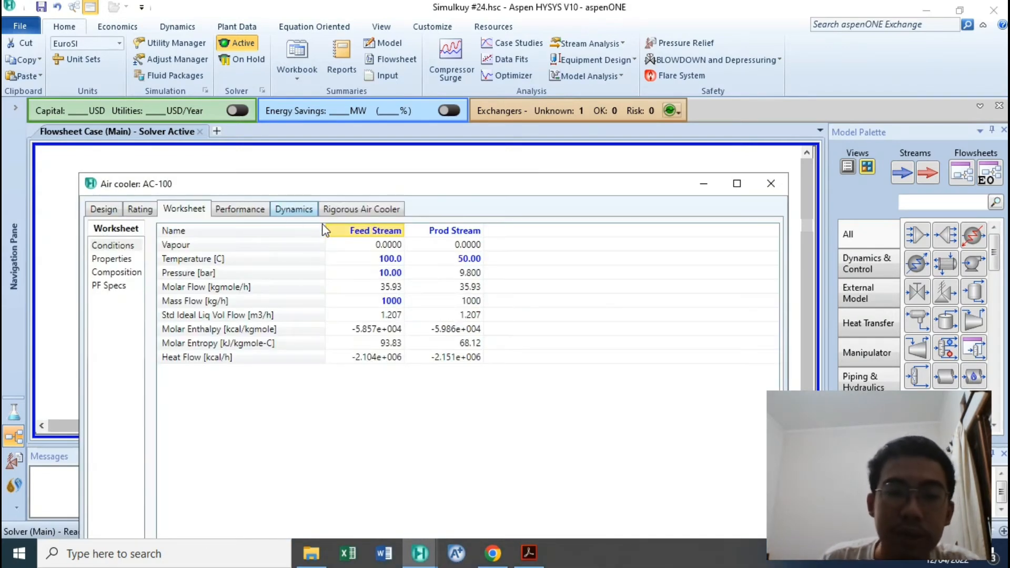
click(231, 209)
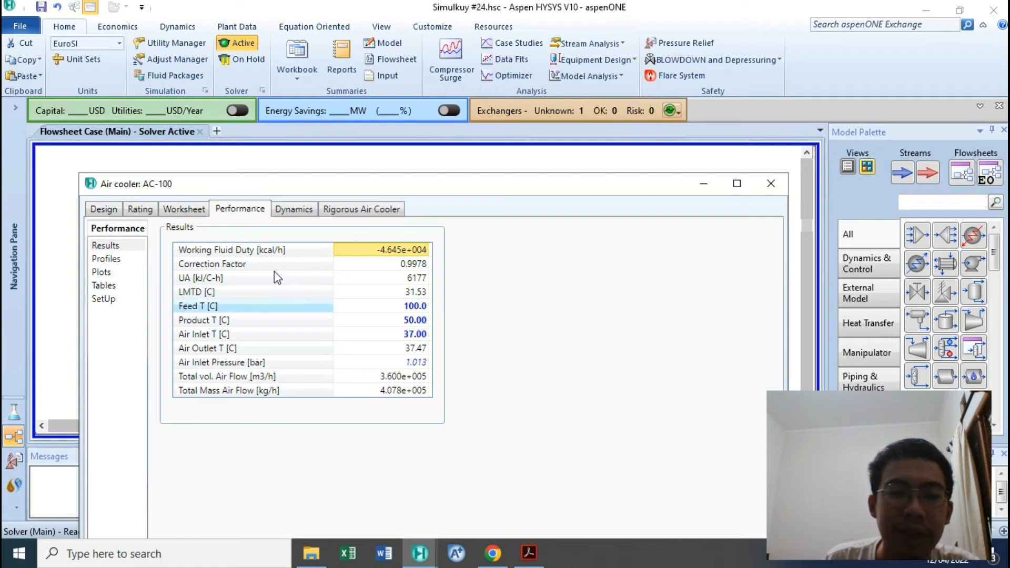
click(251, 292)
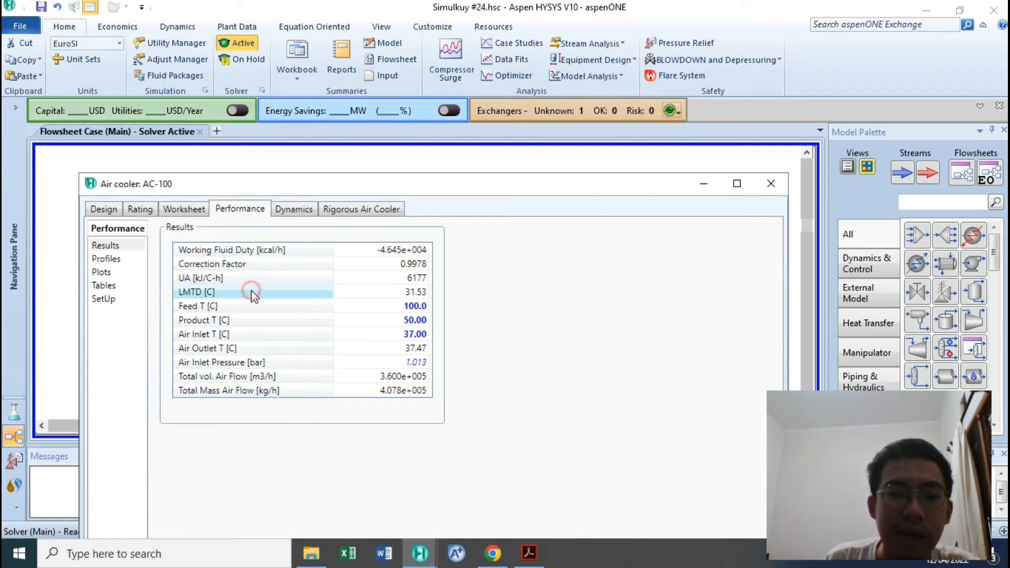
click(410, 290)
click(283, 280)
click(344, 279)
click(298, 280)
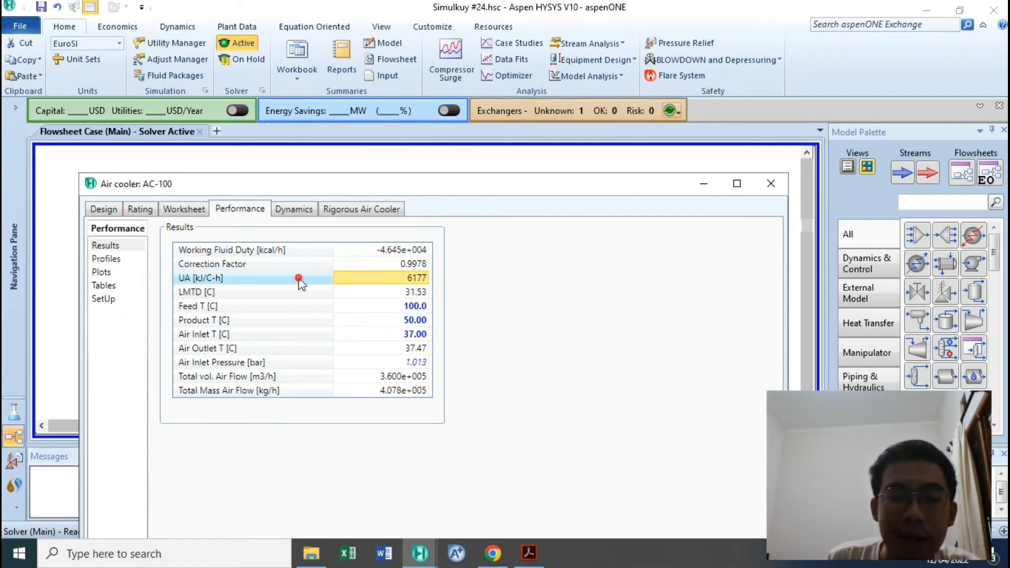
click(351, 279)
drag(244, 176, 256, 87)
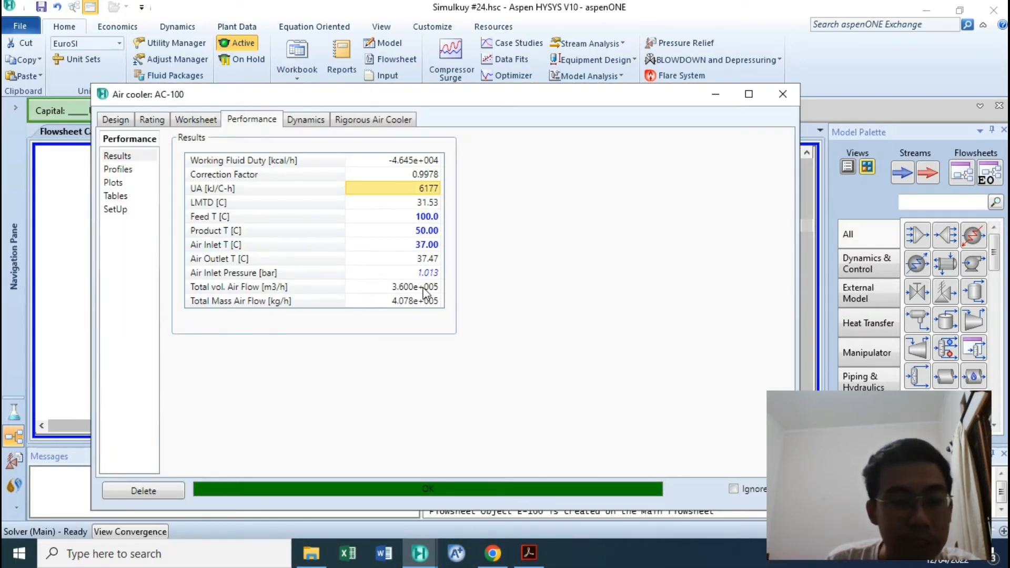
click(784, 94)
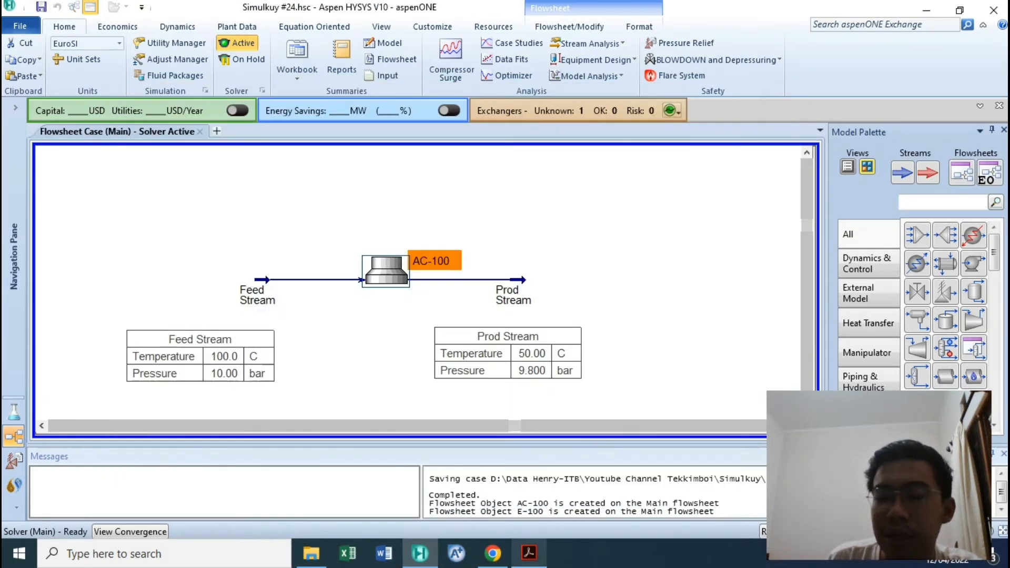
Switch to the problem statement PDF in Acrobat and highlight "auto-sizing" and "EDR"
key(alt+Tab)
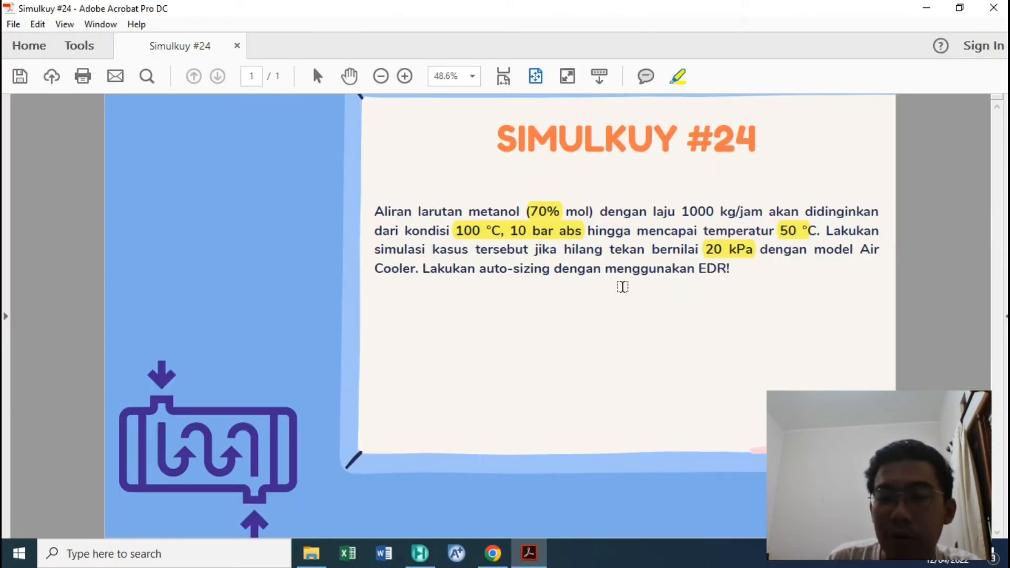
drag(479, 269, 553, 269)
drag(707, 269, 729, 269)
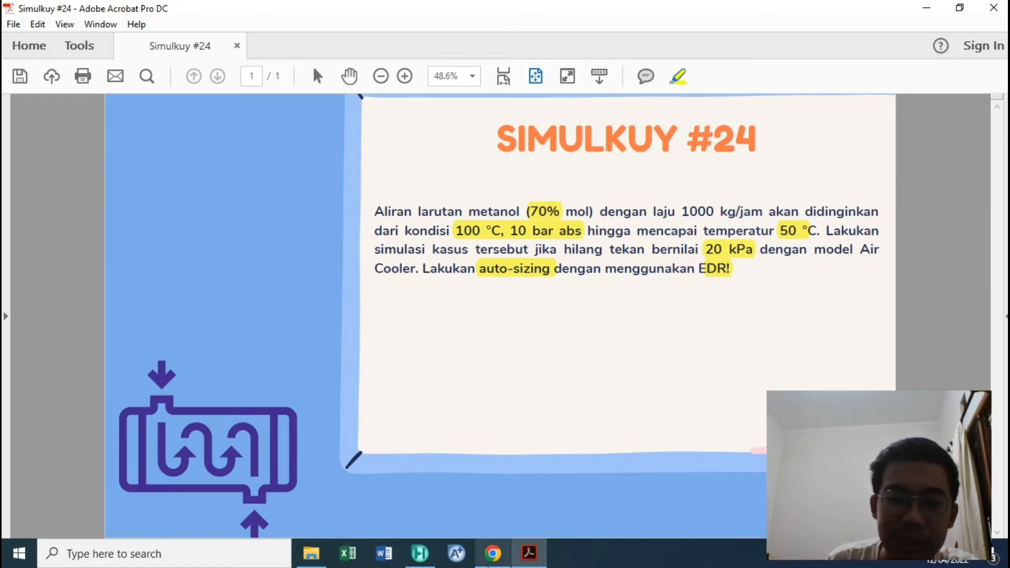
Switch back to HYSYS and auto-size AC-100 into a rigorous EDR air cooler, overriding the existing outlet stream specifications
click(419, 553)
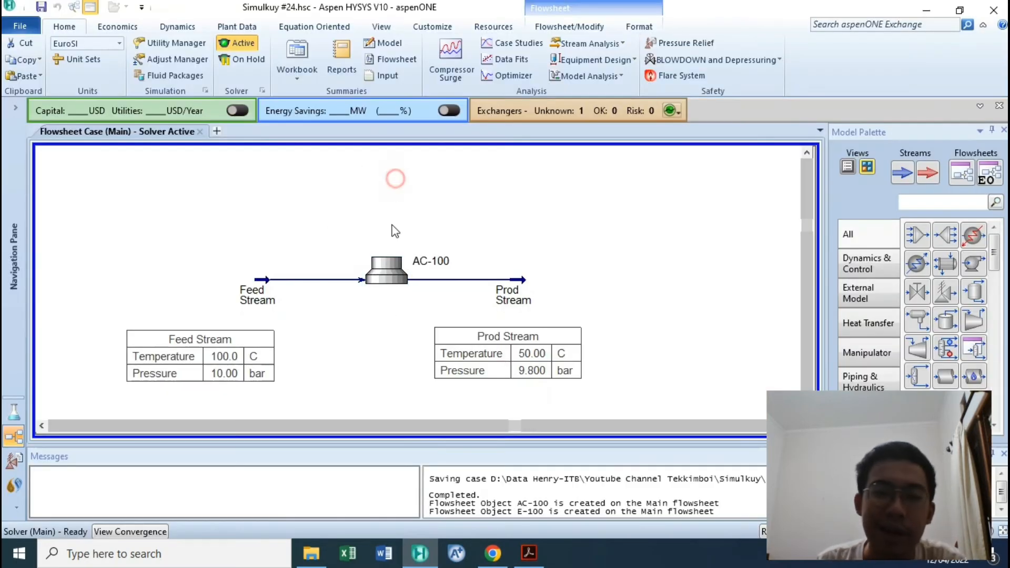
double_click(386, 271)
click(135, 239)
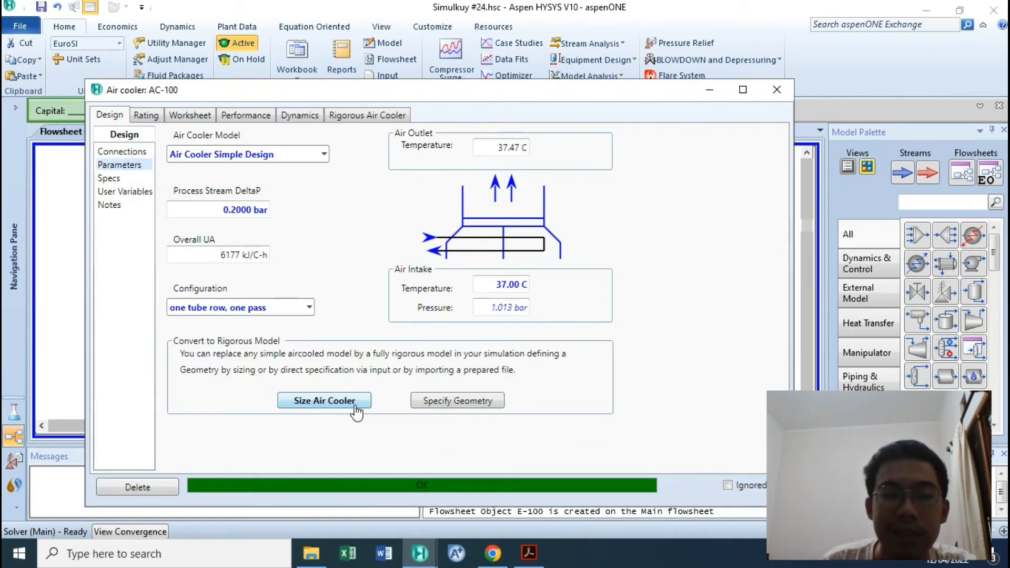
click(331, 407)
click(328, 403)
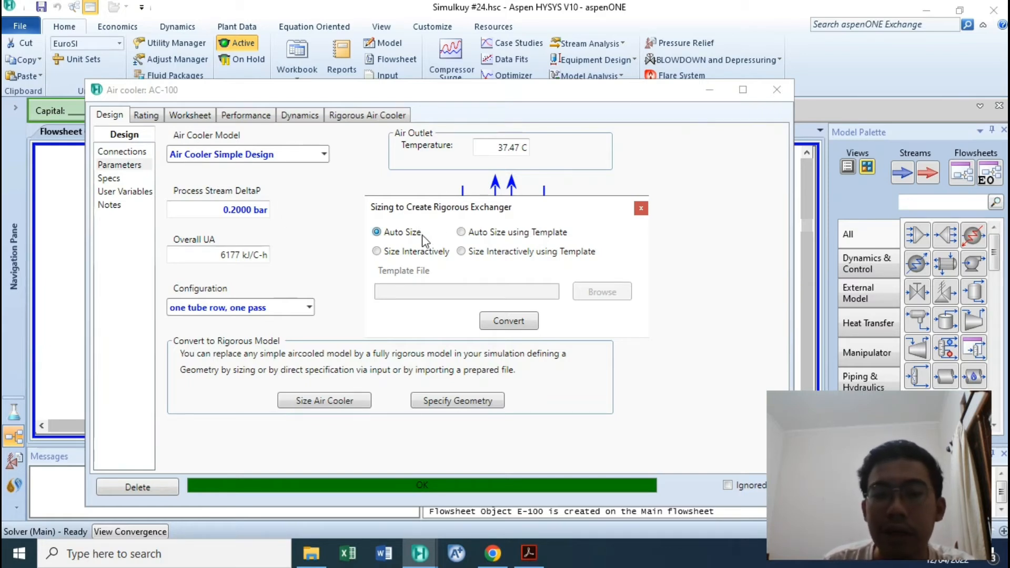
click(516, 329)
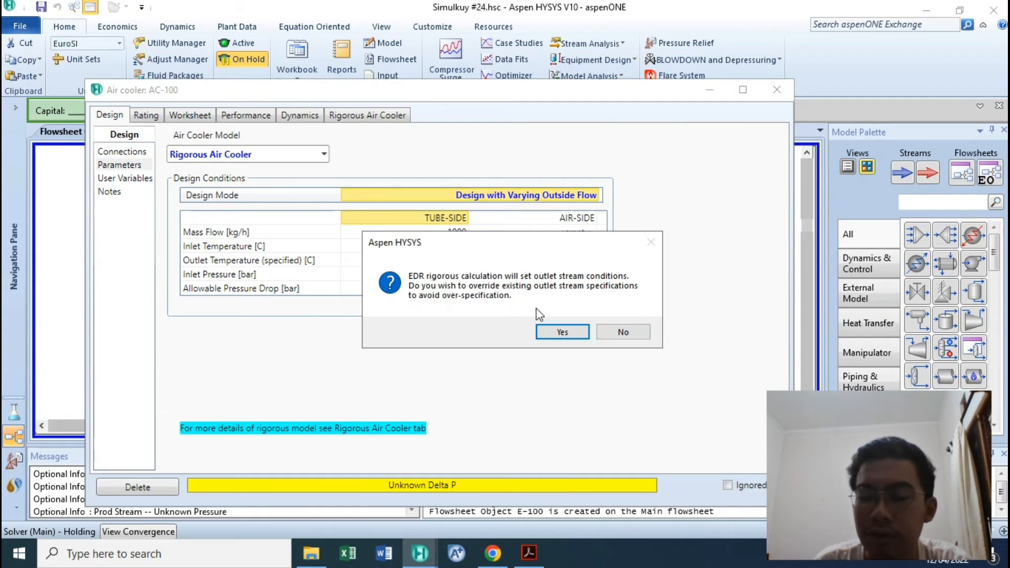
click(556, 331)
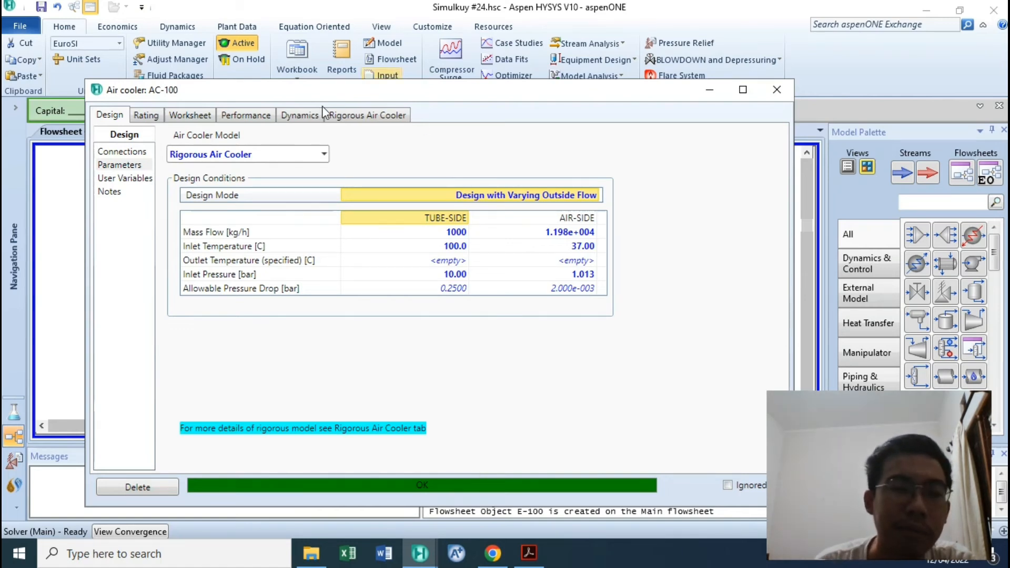
Check the available air cooler models for AC-100 and compare the tube-side and air-side columns of the design conditions
click(324, 154)
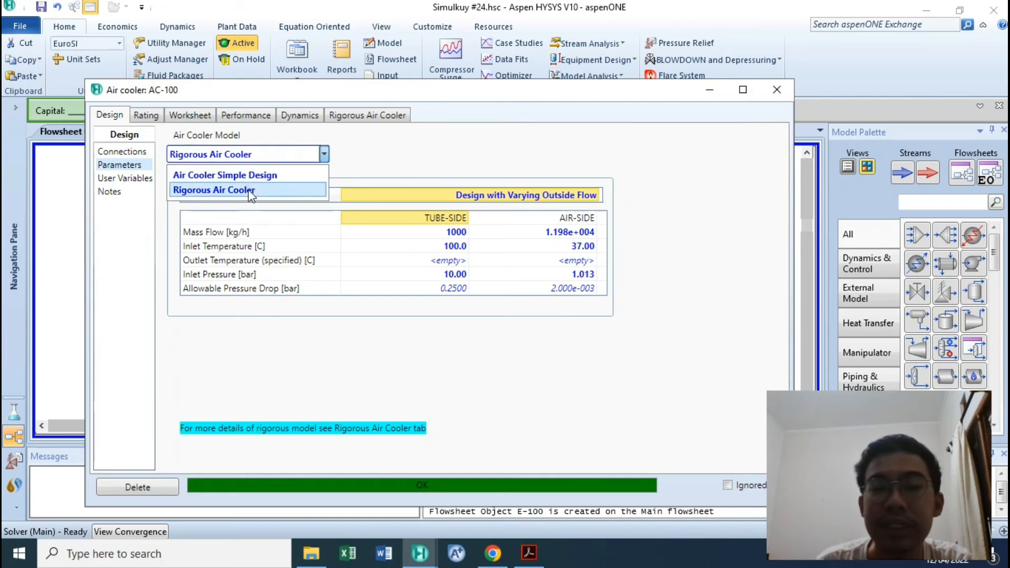
click(442, 159)
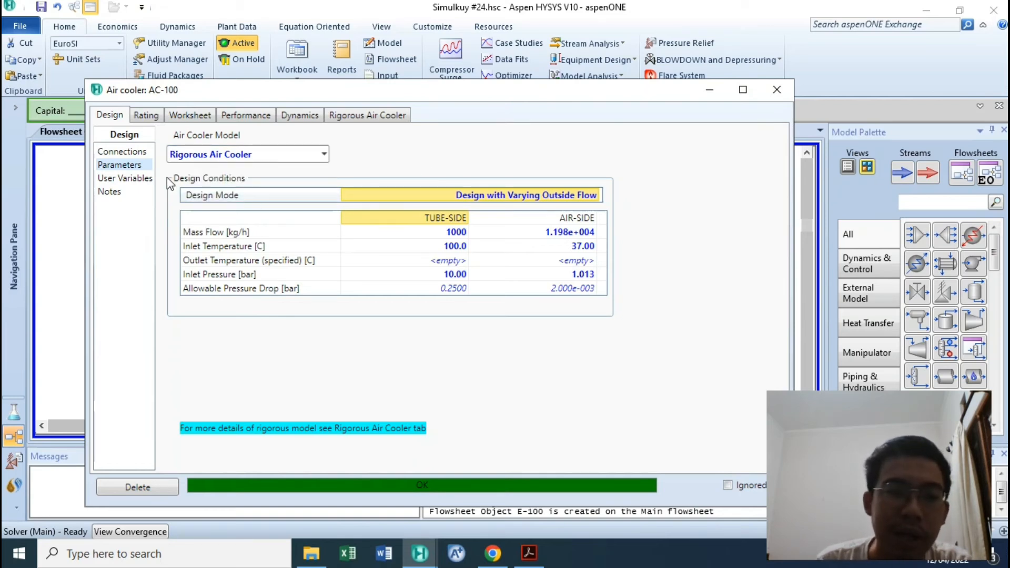
click(428, 231)
click(534, 289)
click(542, 262)
click(467, 232)
click(411, 245)
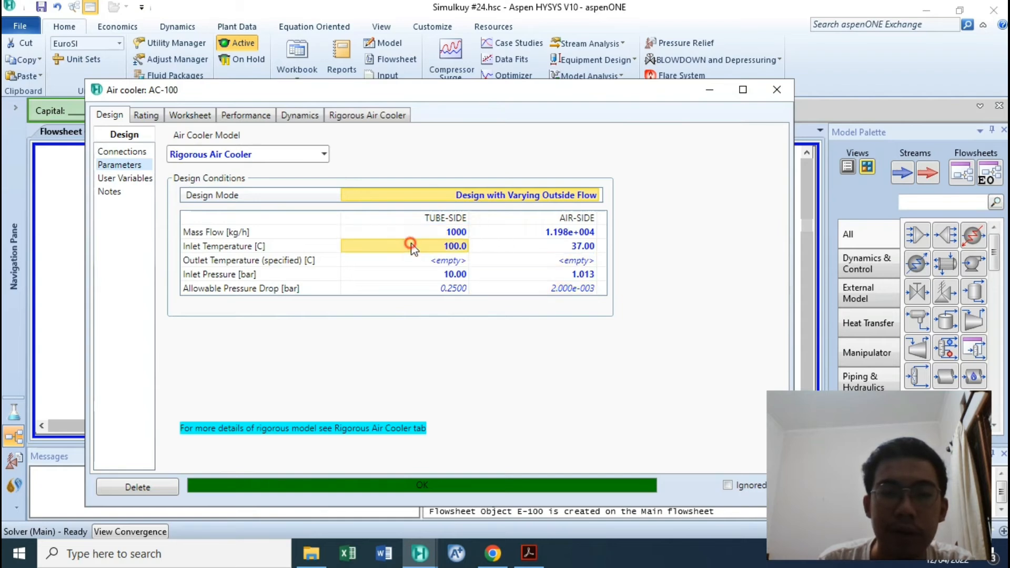
click(457, 218)
click(526, 220)
click(451, 218)
click(511, 218)
click(435, 217)
click(511, 217)
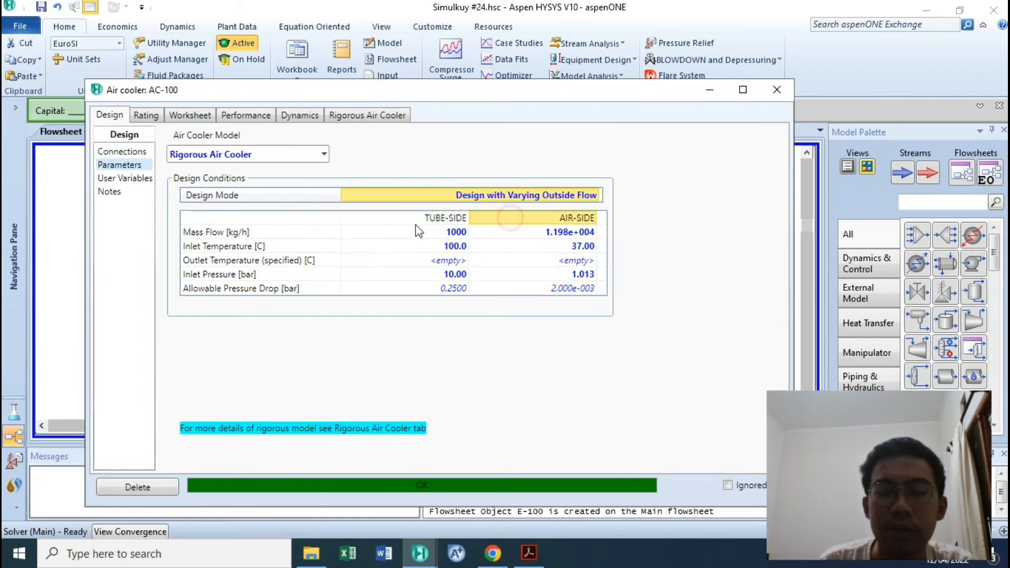
Examine the air-side mass flow and inlet temperature in AC-100's design conditions
click(239, 234)
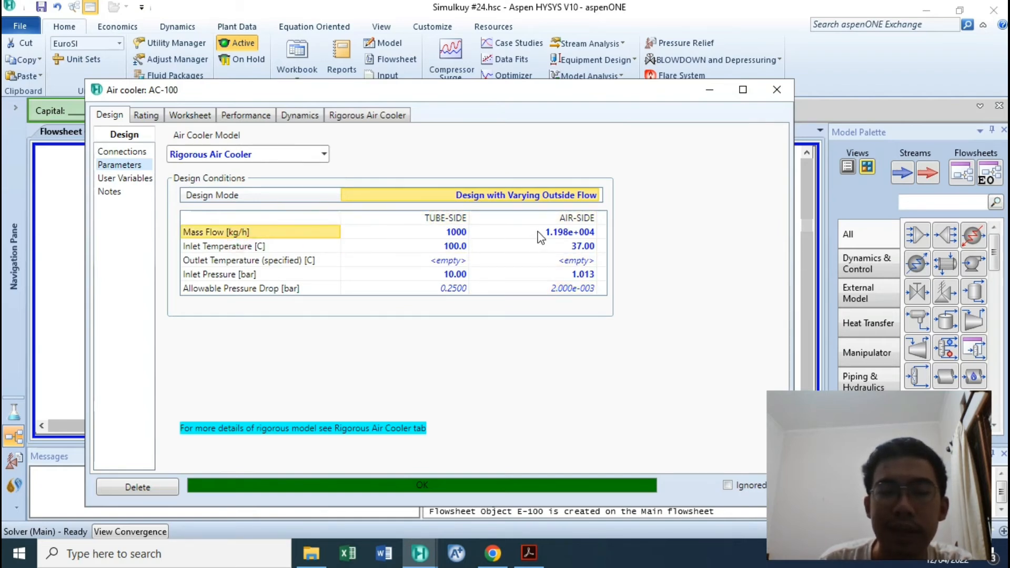
click(545, 219)
click(558, 230)
click(233, 233)
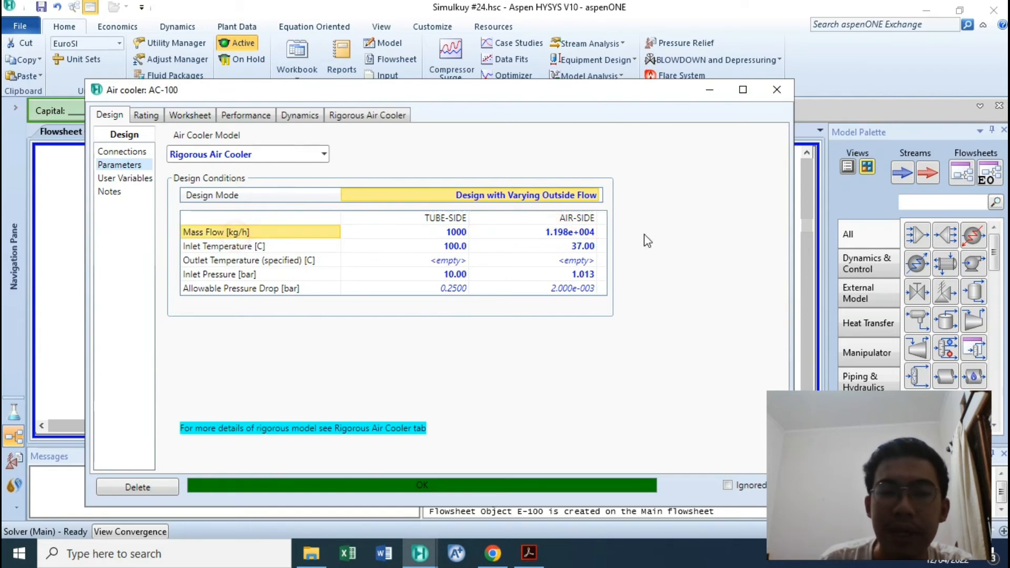
click(561, 236)
click(560, 244)
click(556, 232)
click(556, 243)
click(556, 231)
click(557, 244)
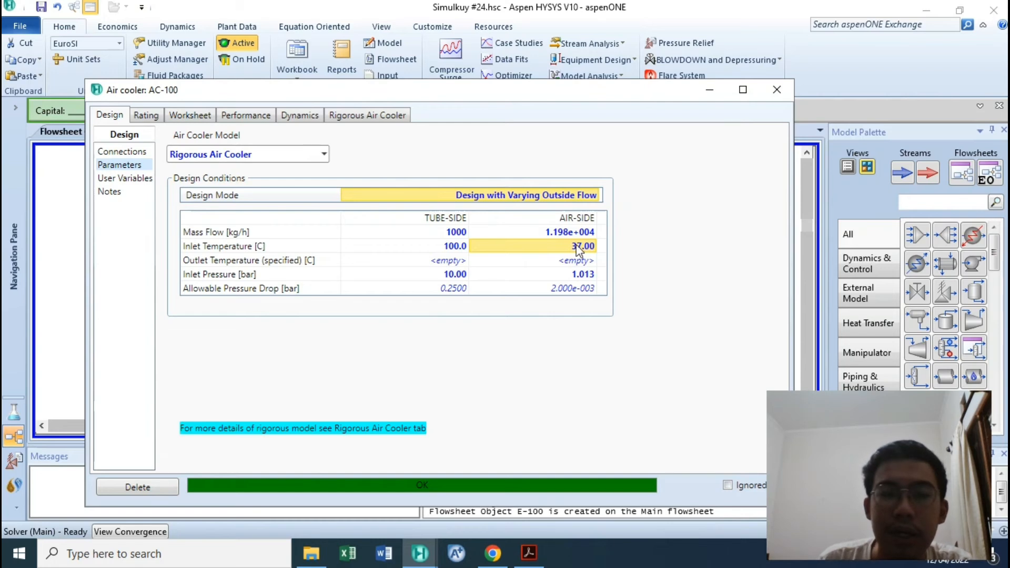
mouse_move(579, 250)
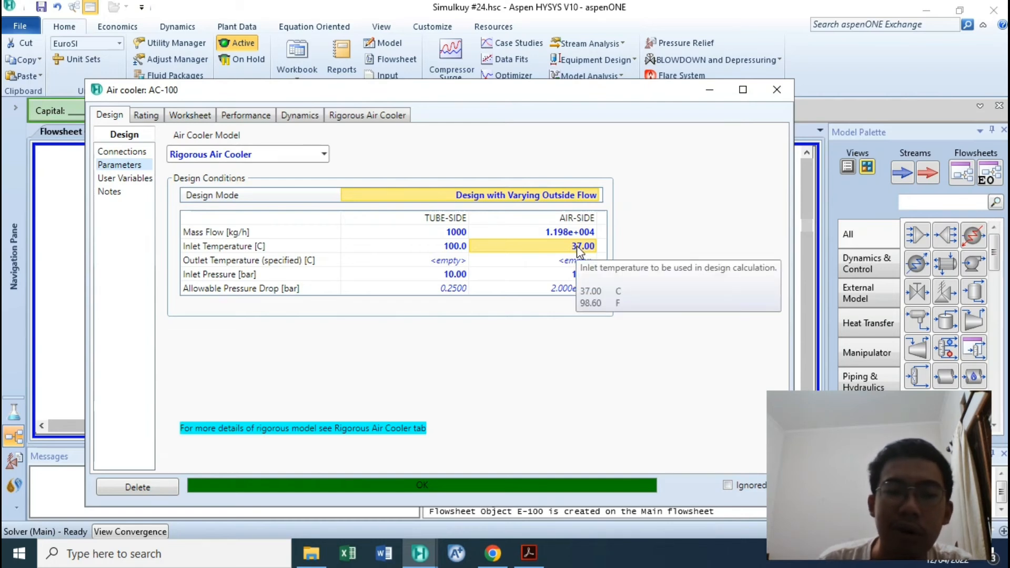
mouse_move(578, 281)
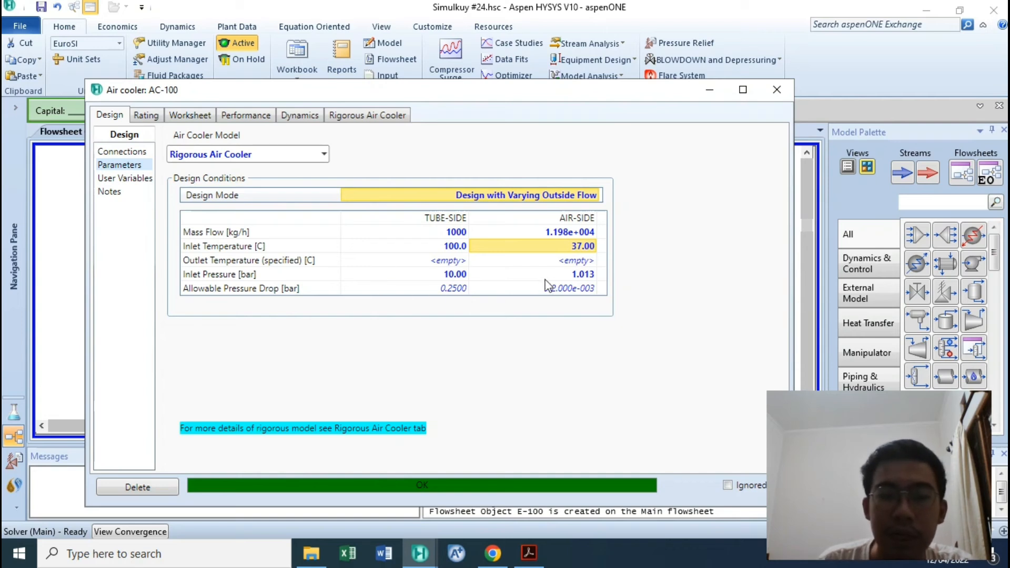
Compare the inlet pressures and allowable pressure drops of the tube side and air side
click(419, 274)
click(434, 289)
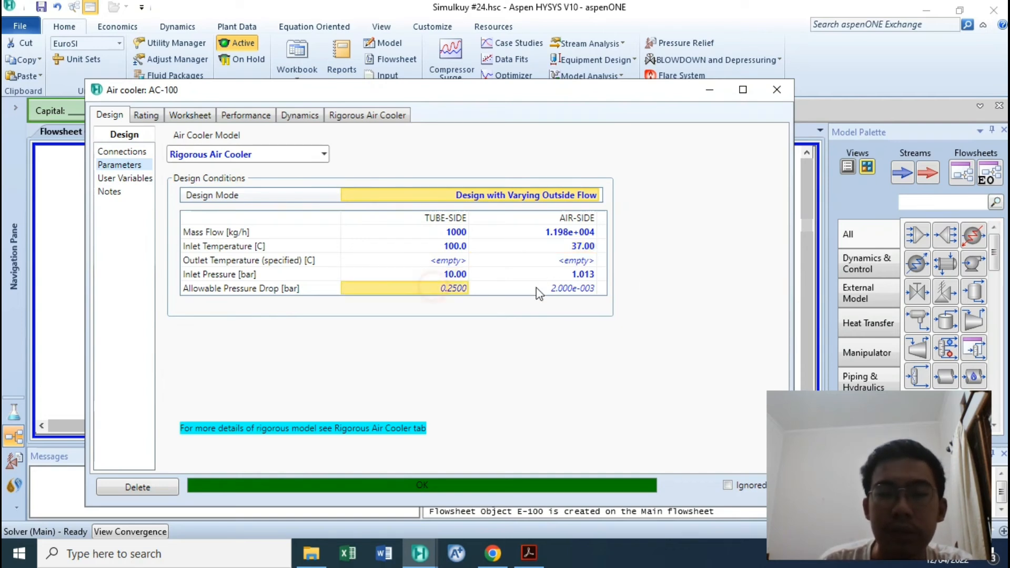
click(539, 289)
click(435, 290)
click(530, 279)
click(409, 289)
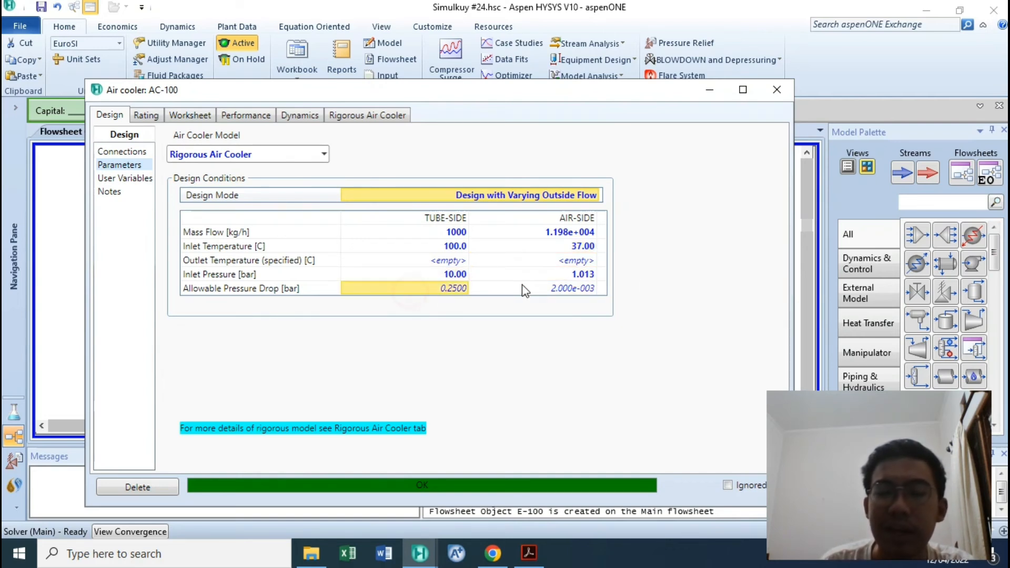
click(524, 289)
Try to edit the tube-side allowable pressure drop in the design conditions
click(435, 292)
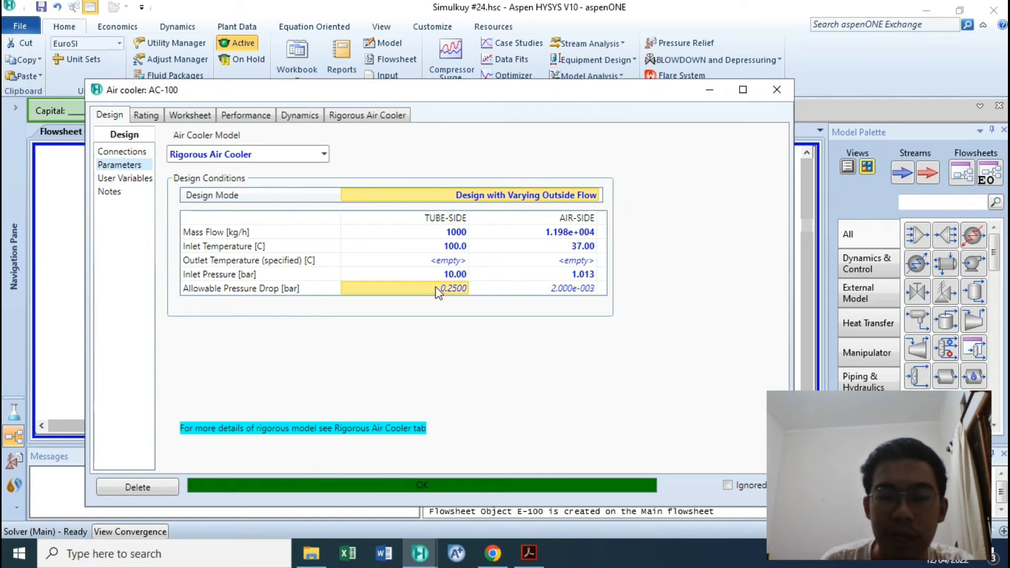
text(0.)
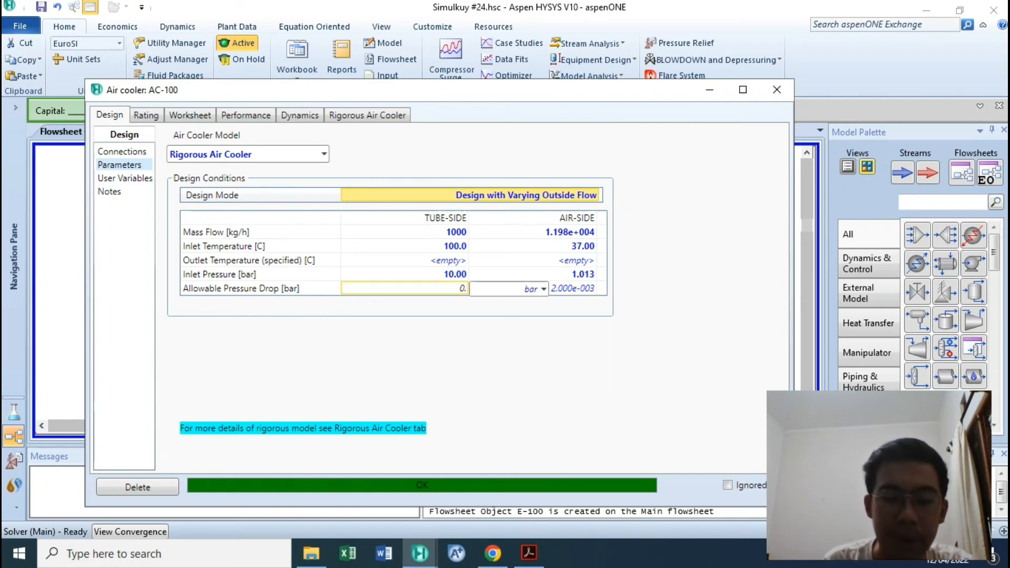
key(Return)
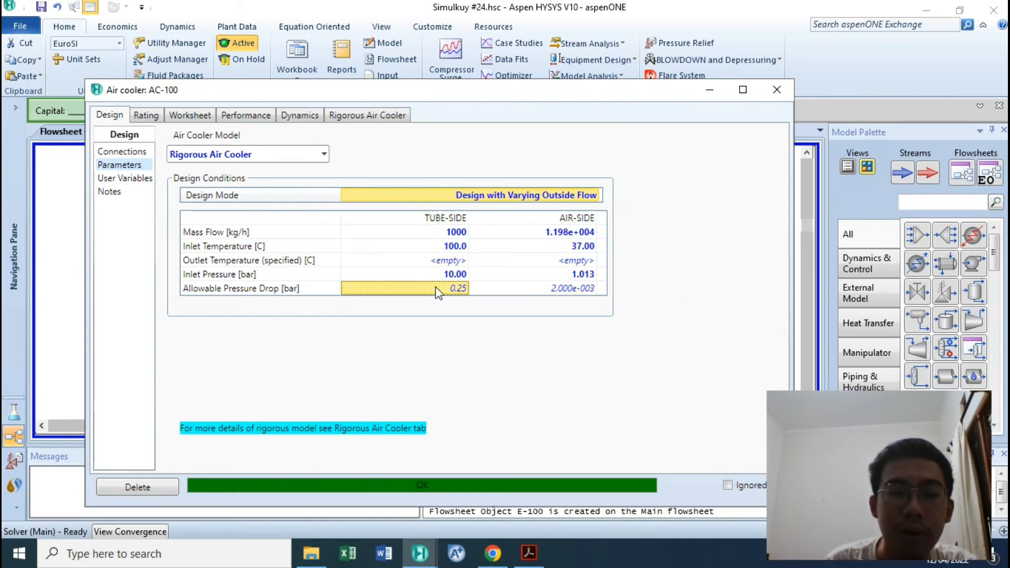
Review the feed and product stream conditions in AC-100's worksheet, focusing on pressure, and close its window
click(245, 114)
click(203, 118)
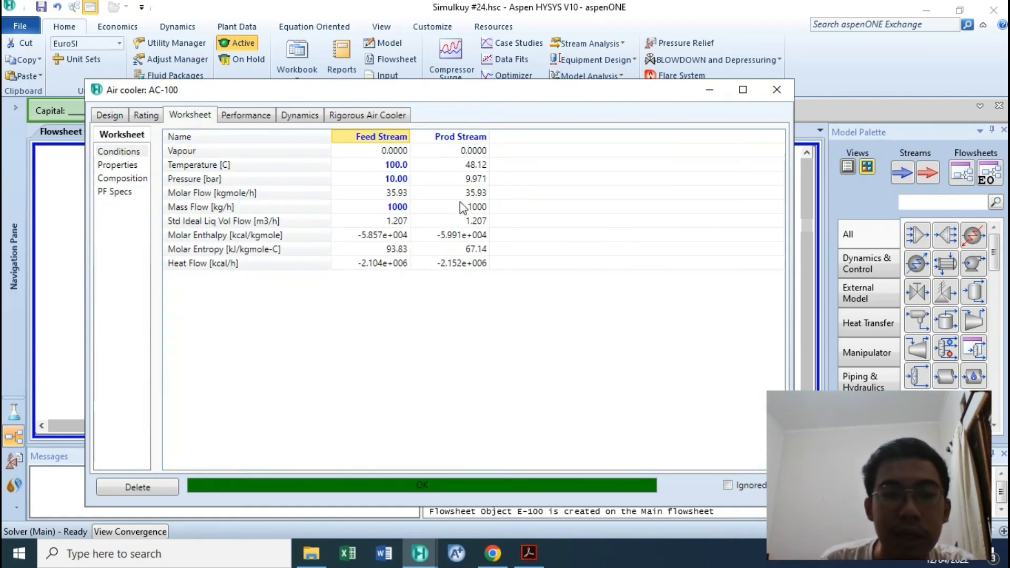
click(399, 181)
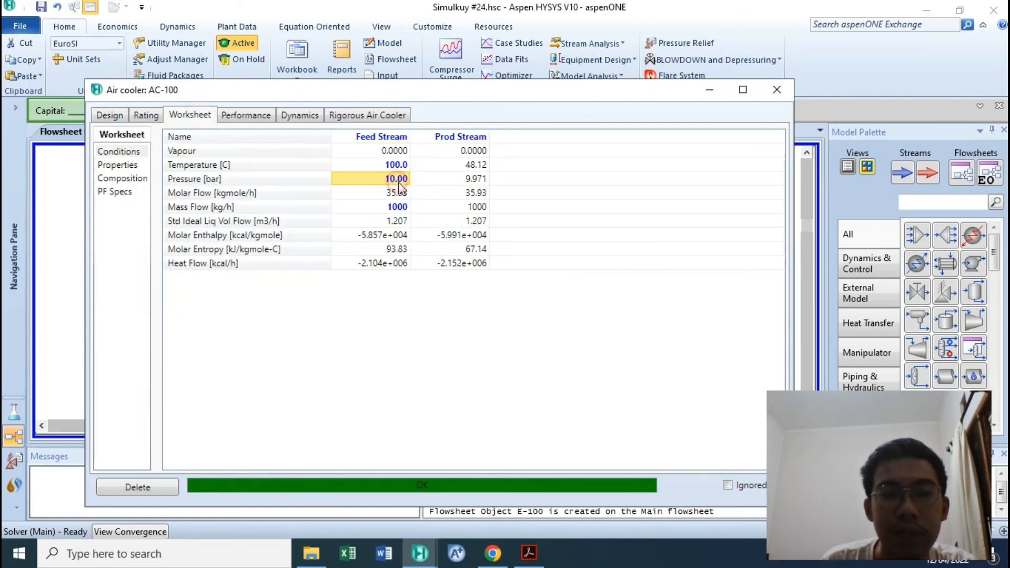
click(452, 181)
click(390, 190)
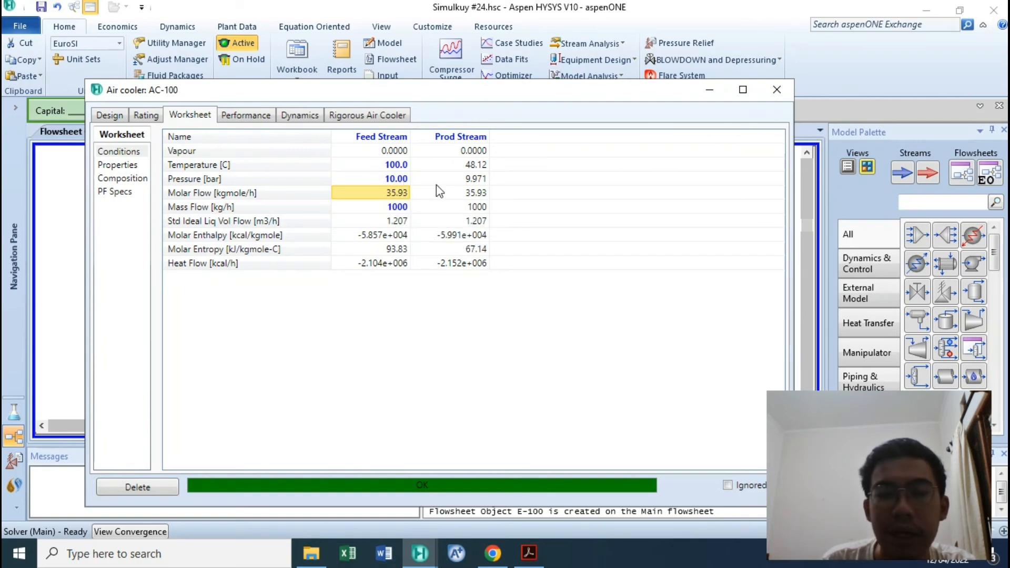
click(768, 99)
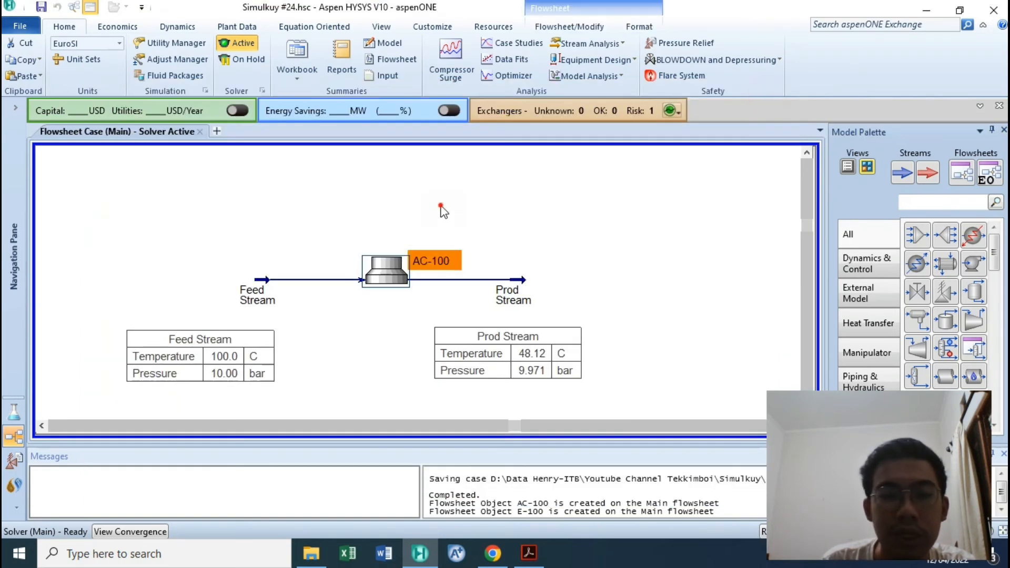
Show a property table for AC-100 on the flowsheet and move it to the empty area above the product stream
right_click(392, 266)
click(538, 281)
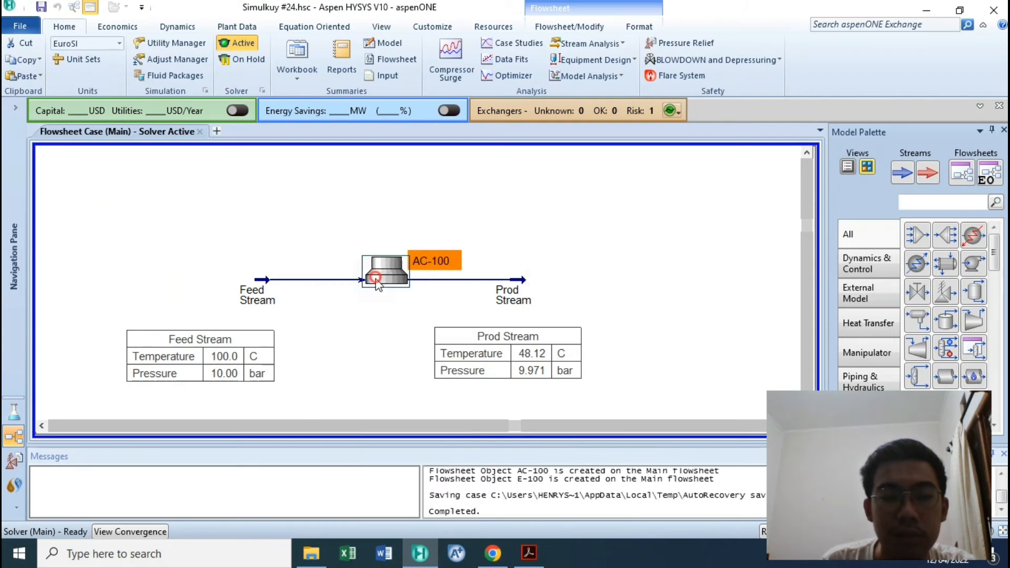
right_click(375, 281)
click(374, 463)
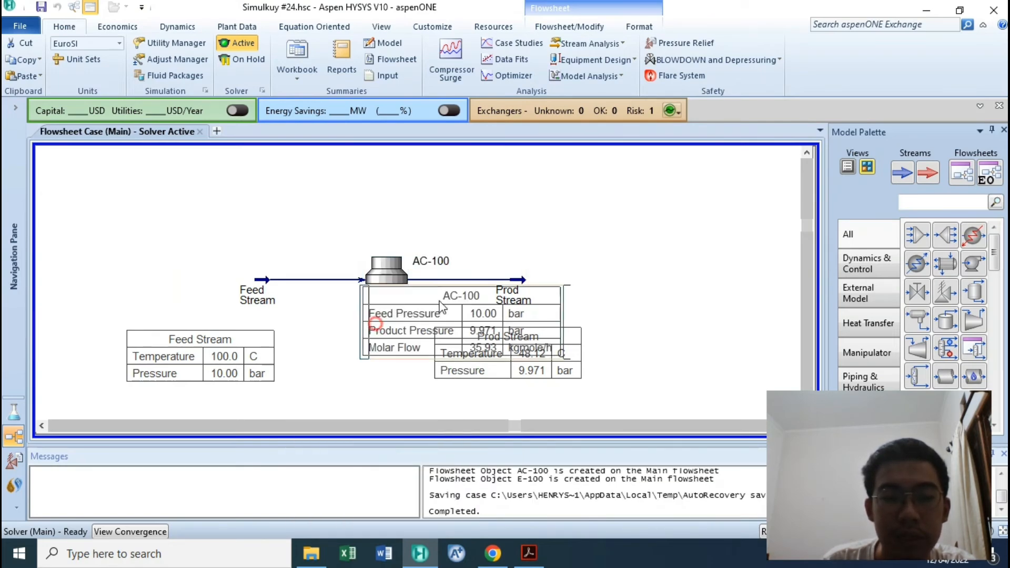
drag(455, 322, 584, 199)
Remove Feed Pressure, Product Pressure and Molar Flow from the AC-100 flowsheet table
double_click(584, 199)
shift+click(364, 250)
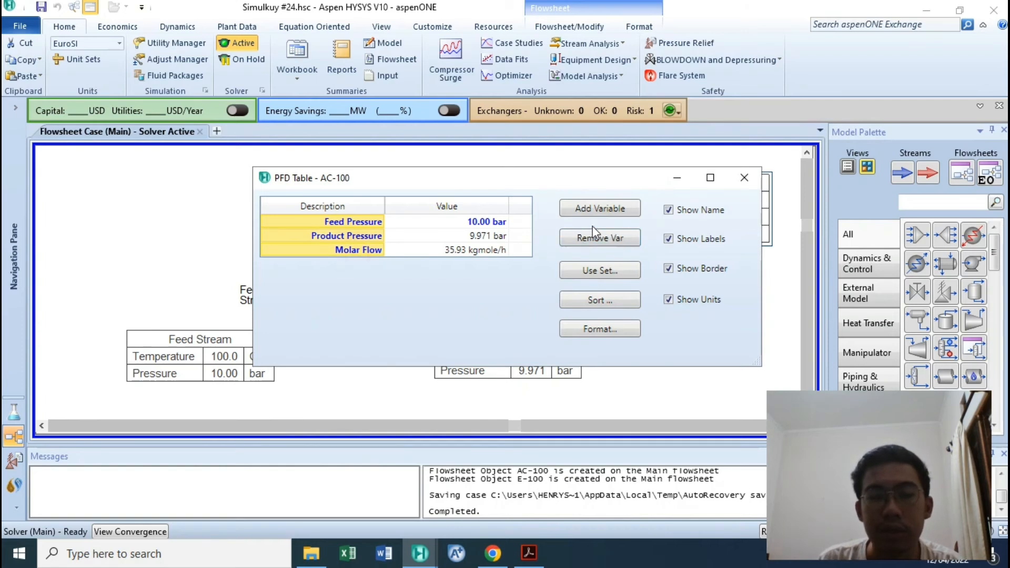
click(600, 238)
Add the Pressure Drop variable to the AC-100 table and place the table directly above the air cooler
click(595, 204)
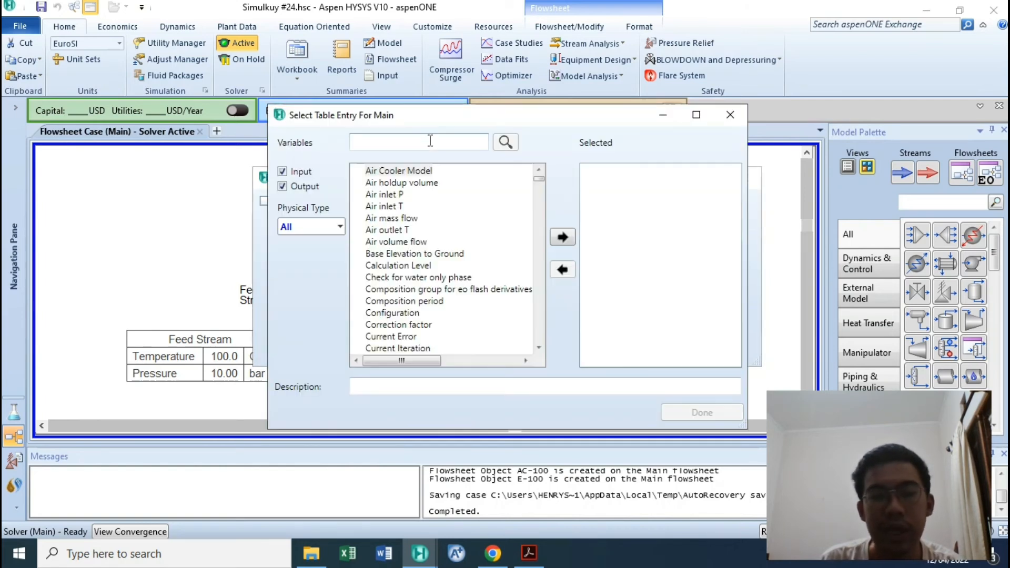
click(430, 141)
text(p)
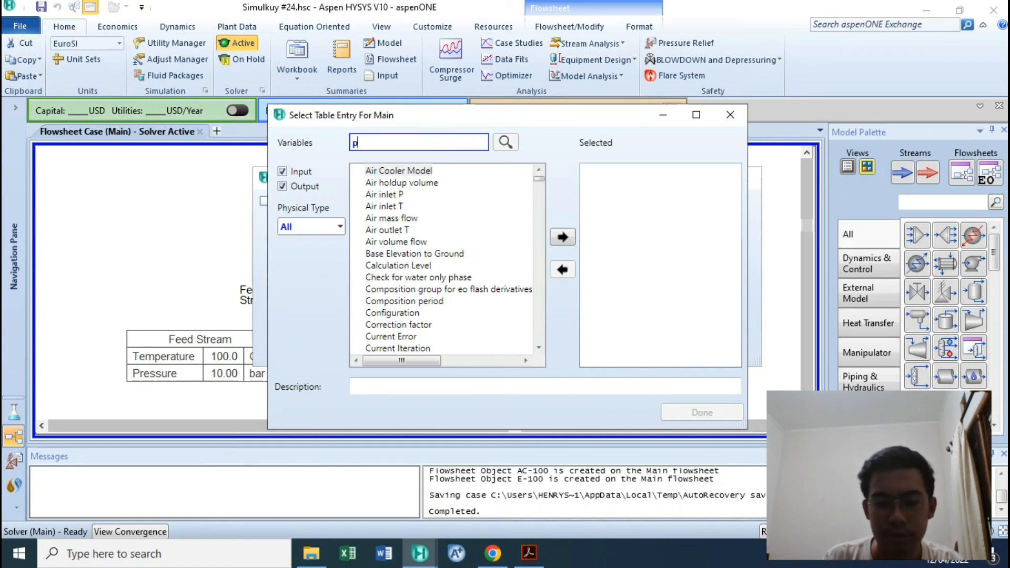
text(ressure drop)
click(386, 194)
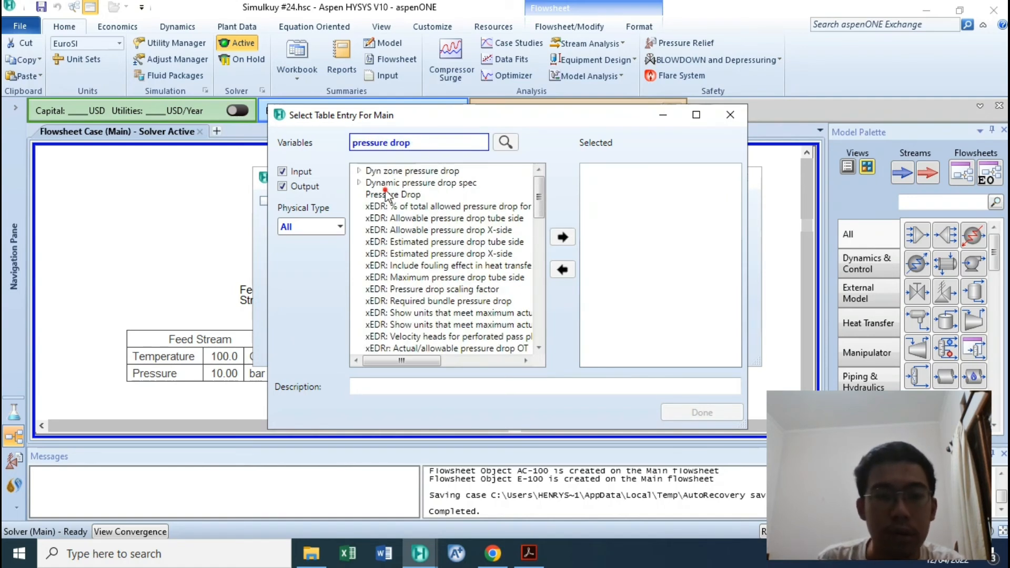
click(563, 237)
click(674, 419)
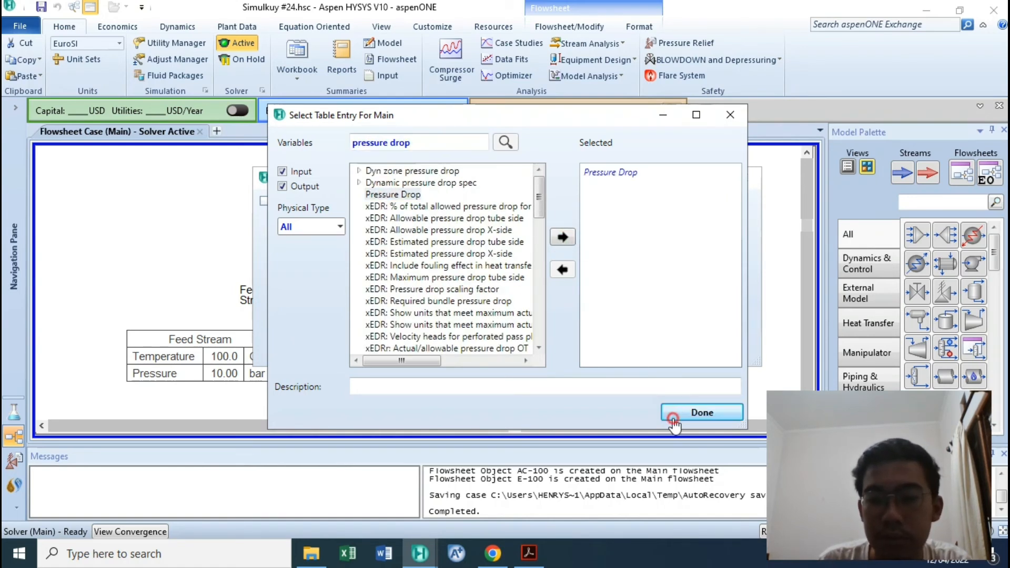
click(758, 175)
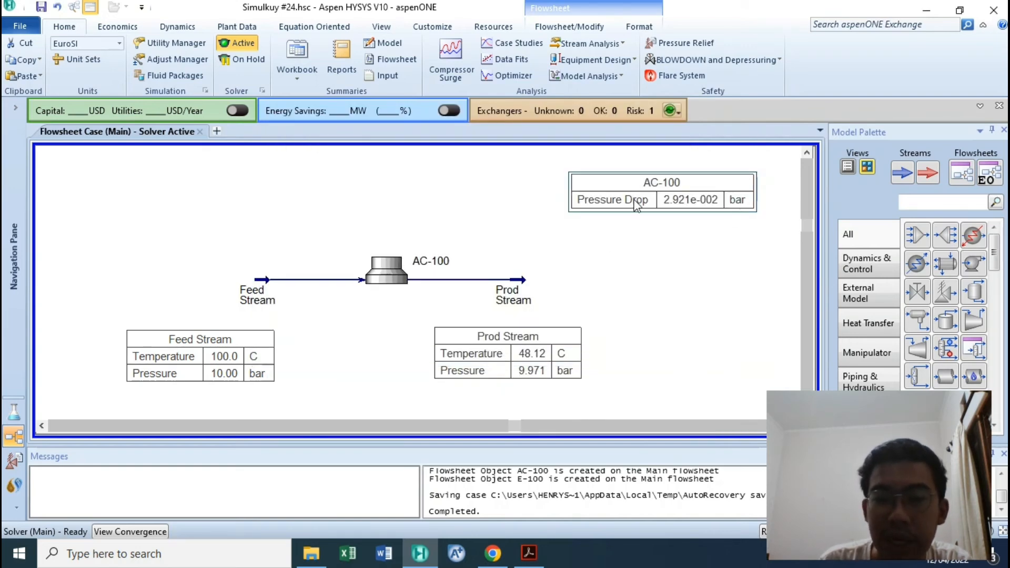
drag(636, 203, 360, 225)
Reopen AC-100's design parameters, check the tube-side allowable pressure drop and move the window lower over the flowsheet
click(393, 276)
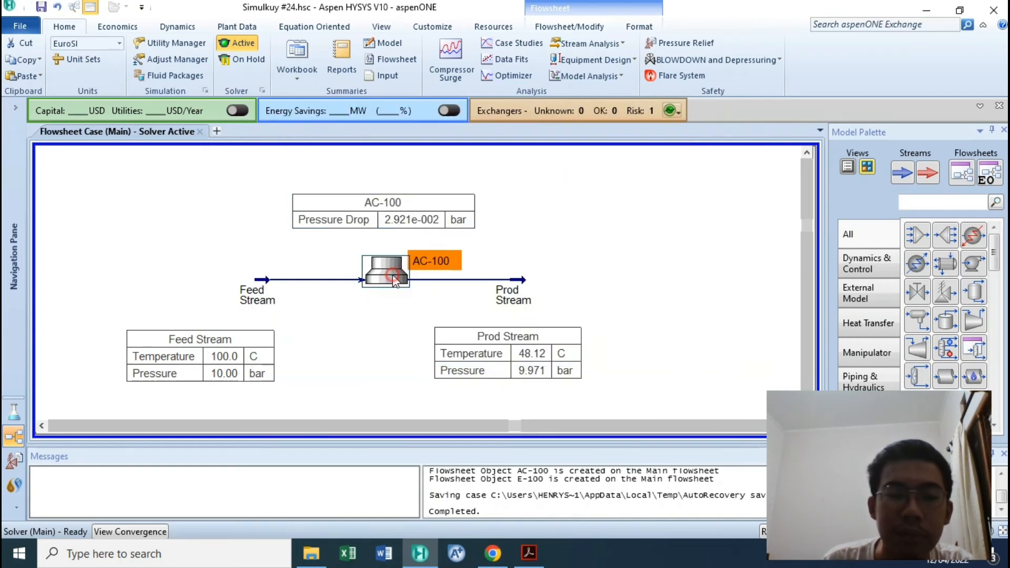
double_click(394, 276)
click(44, 150)
click(54, 199)
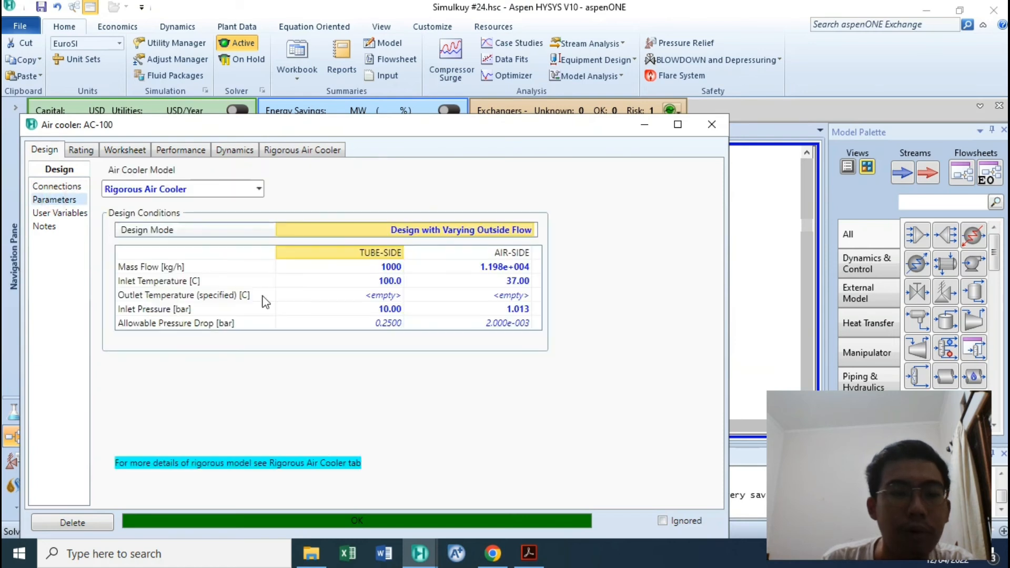
click(388, 323)
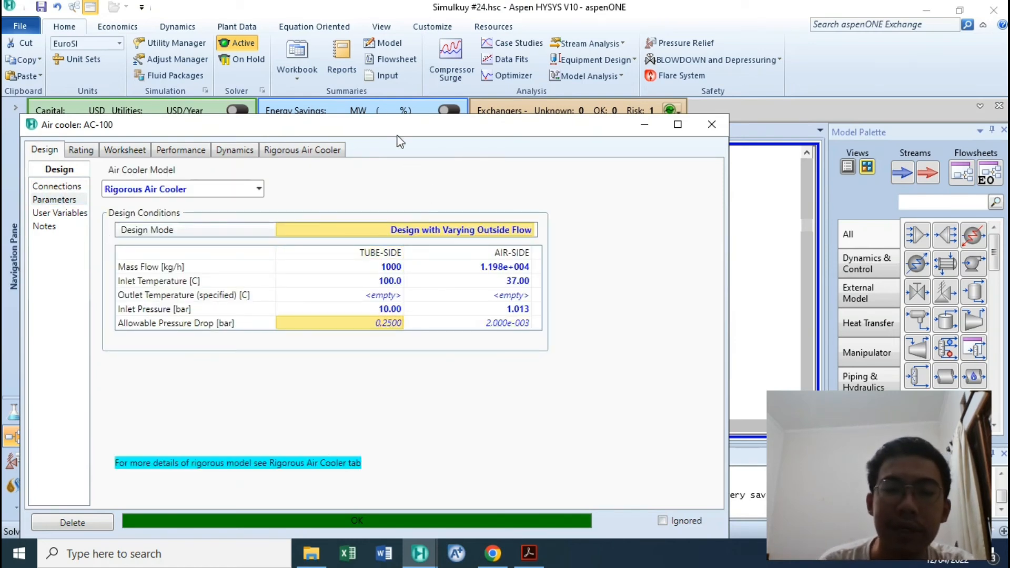
drag(399, 128, 459, 219)
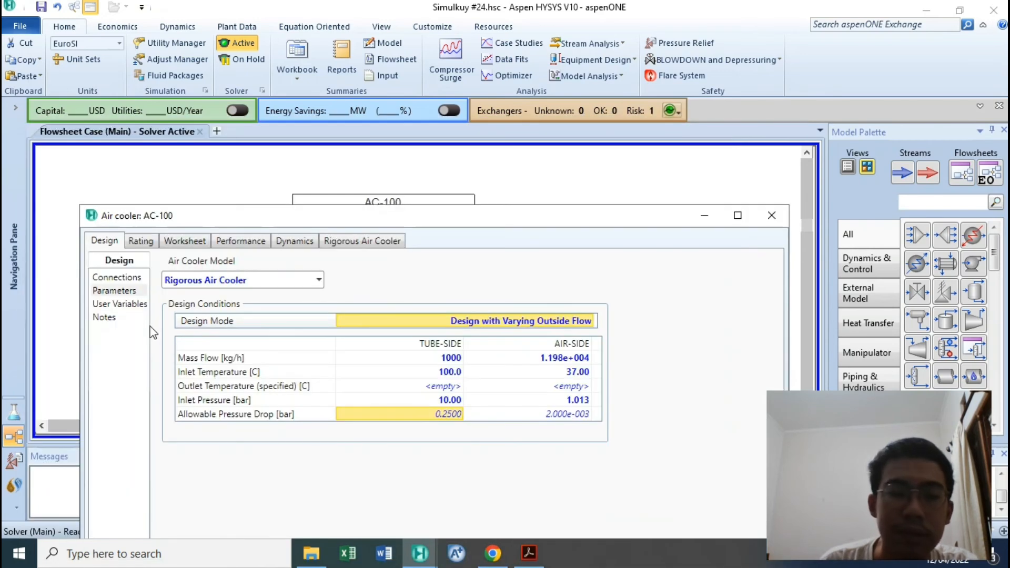
Check AC-100's design parameters and its air mass flow rate in the rating data
click(114, 291)
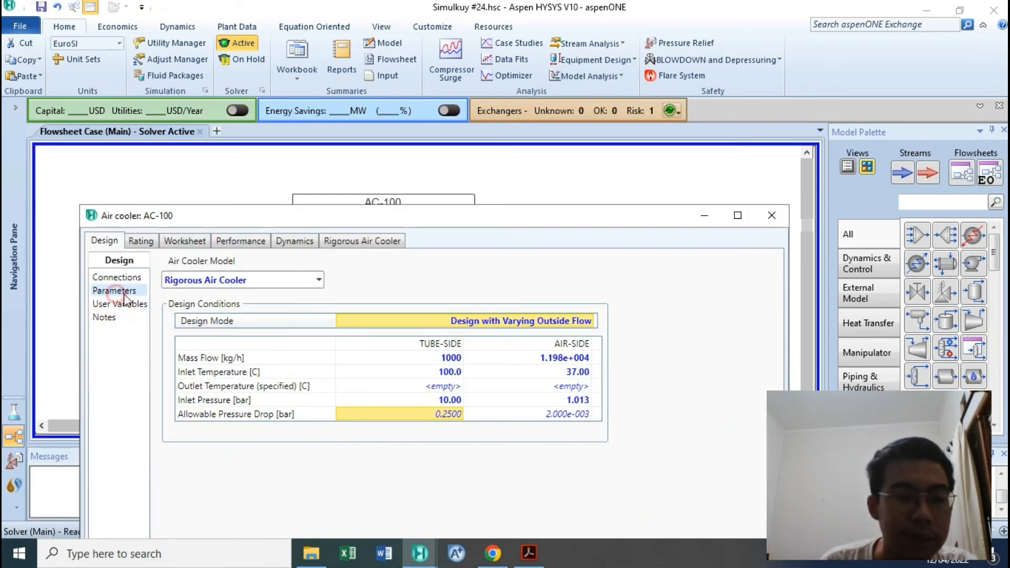
click(141, 241)
click(287, 276)
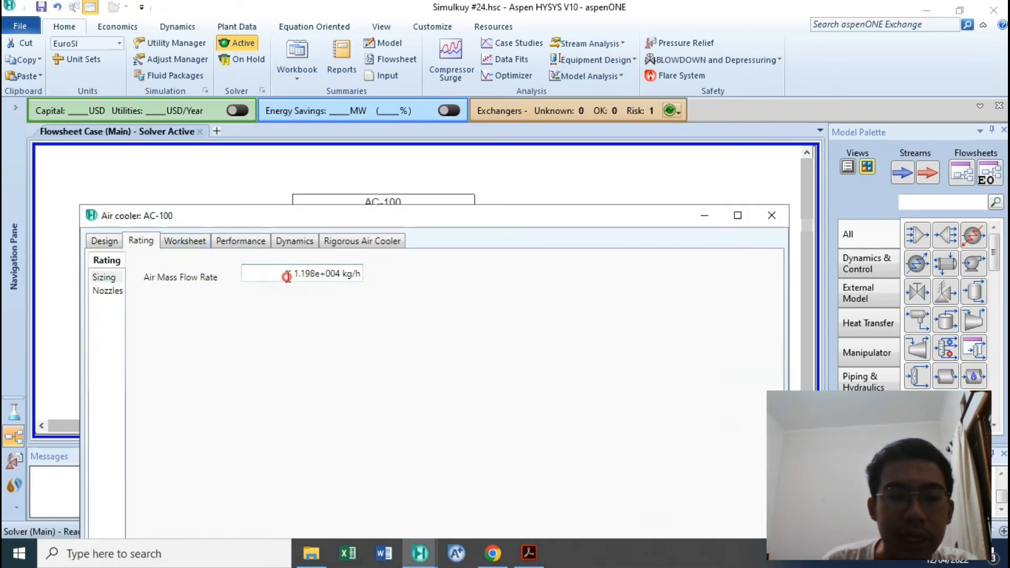
click(300, 280)
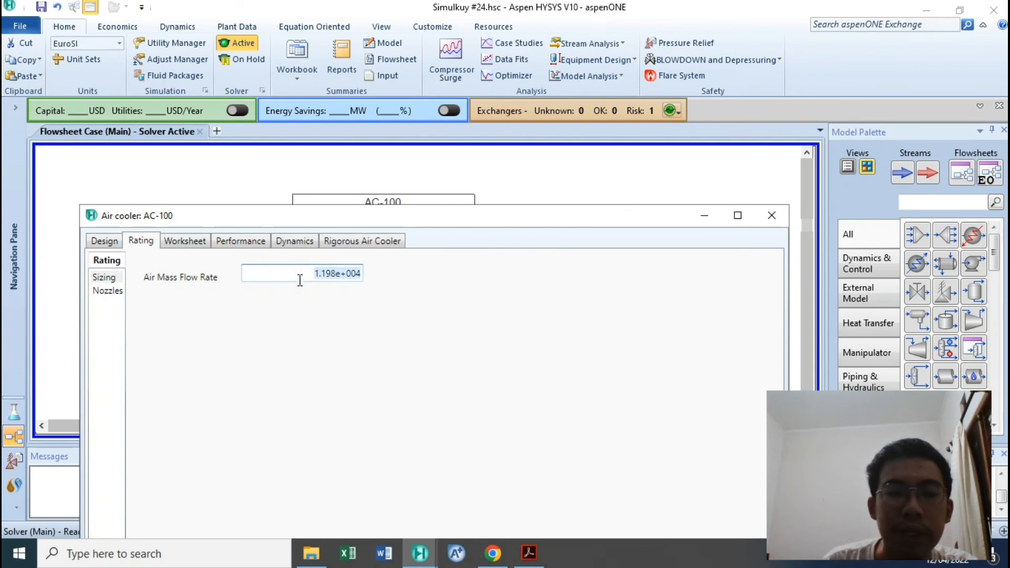
Compare the product stream's temperature and pressure with the feed in AC-100's worksheet conditions
click(198, 244)
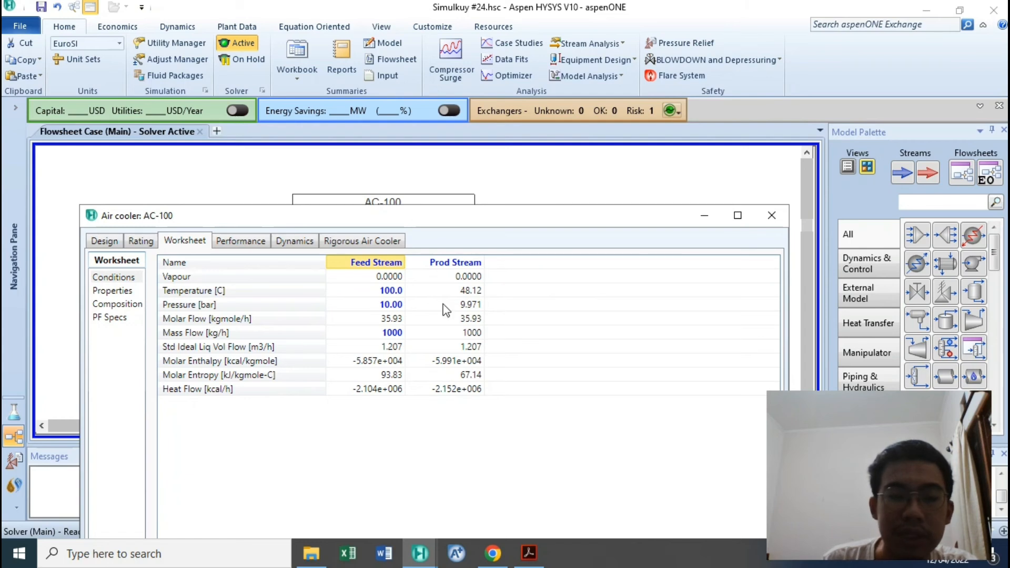
click(466, 291)
click(463, 304)
click(463, 292)
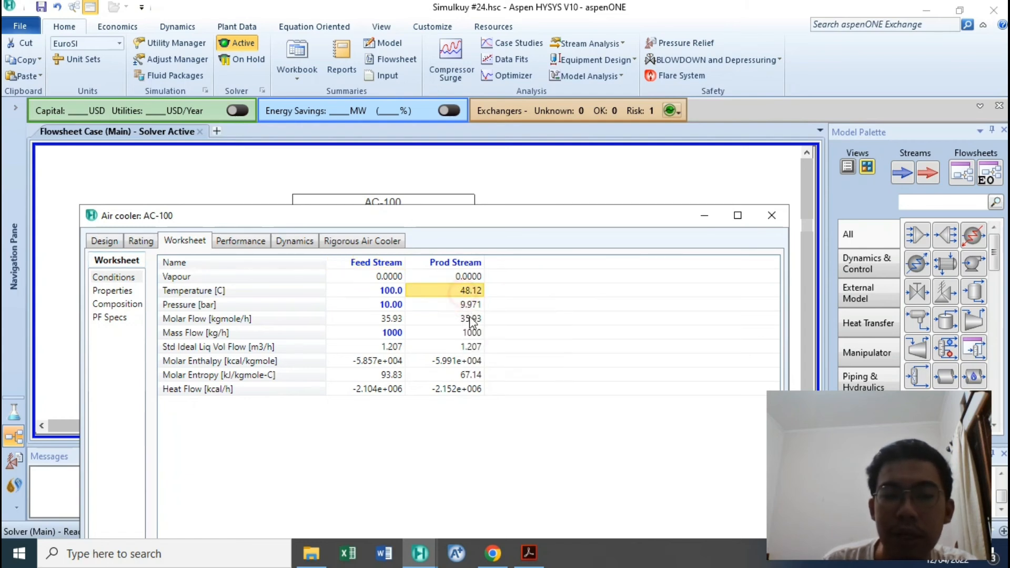
click(465, 304)
click(464, 292)
click(464, 302)
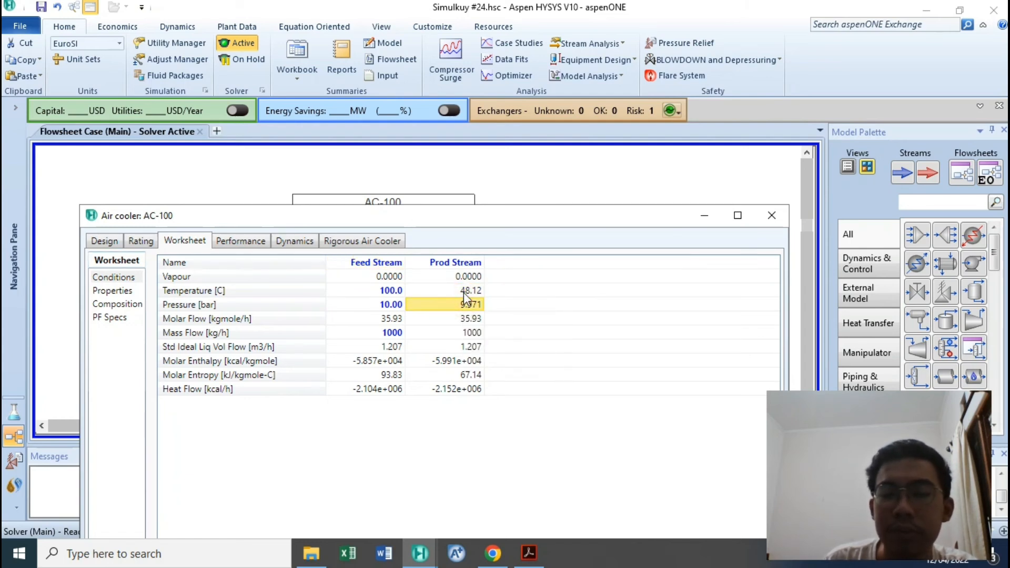
click(466, 292)
click(471, 305)
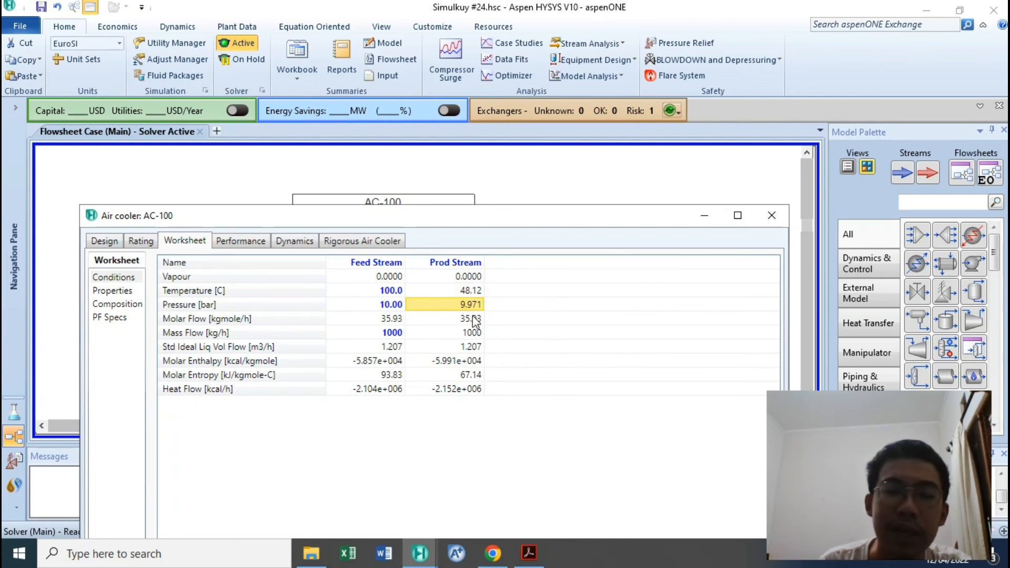
mouse_move(470, 311)
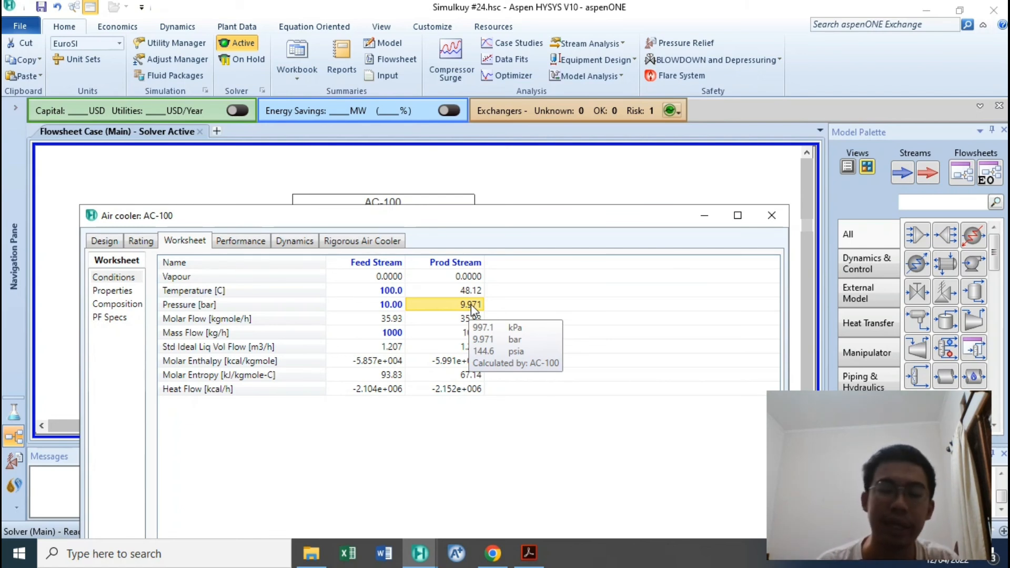
click(473, 291)
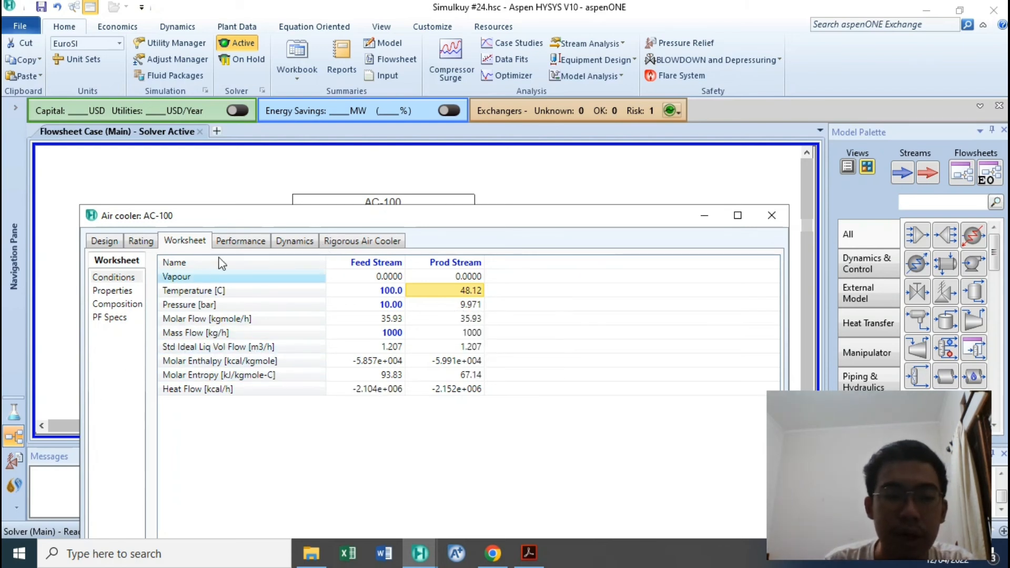
Examine the UA value in AC-100's performance results and return to the stream conditions
click(240, 241)
click(419, 309)
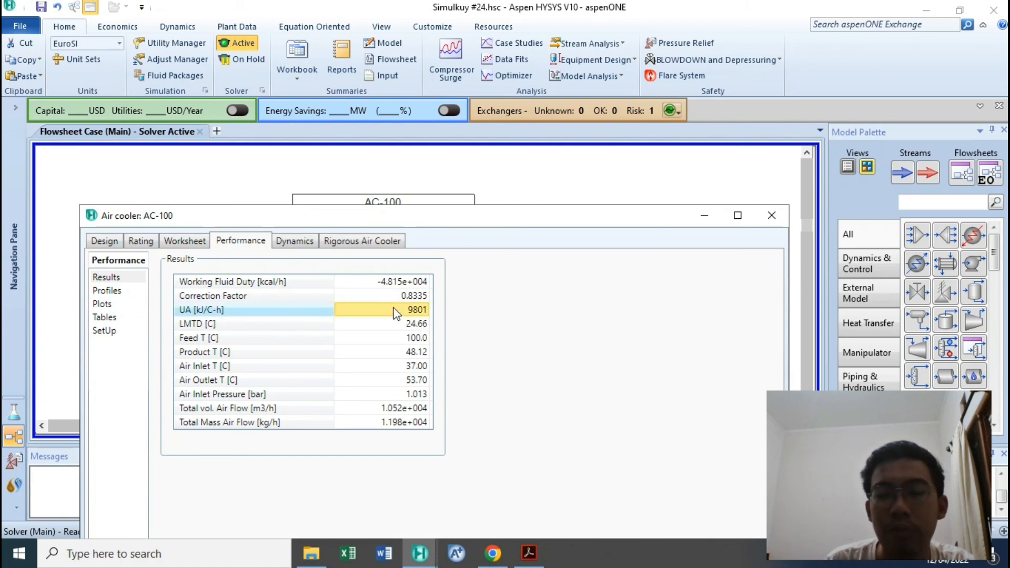
mouse_move(425, 308)
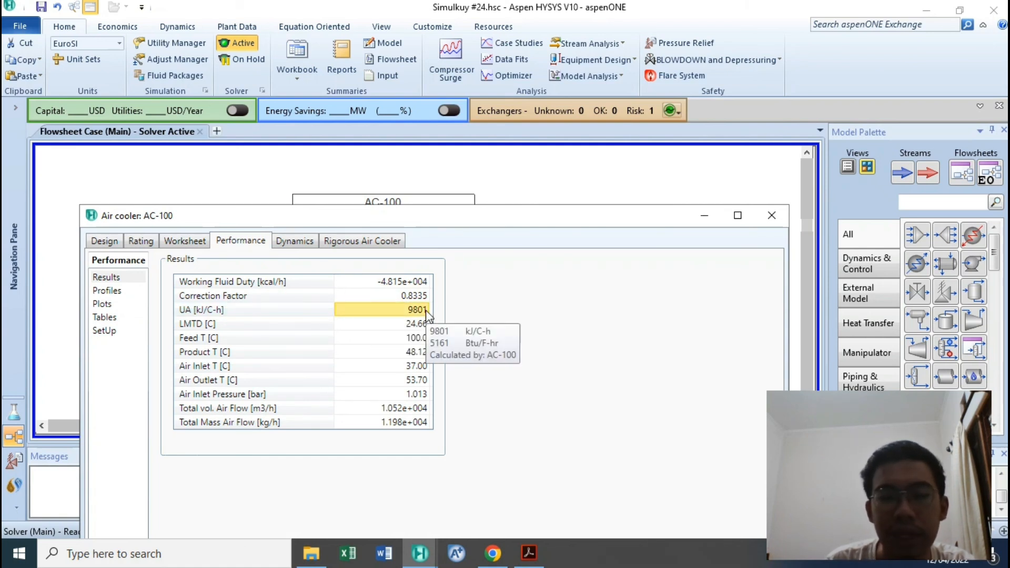
click(186, 243)
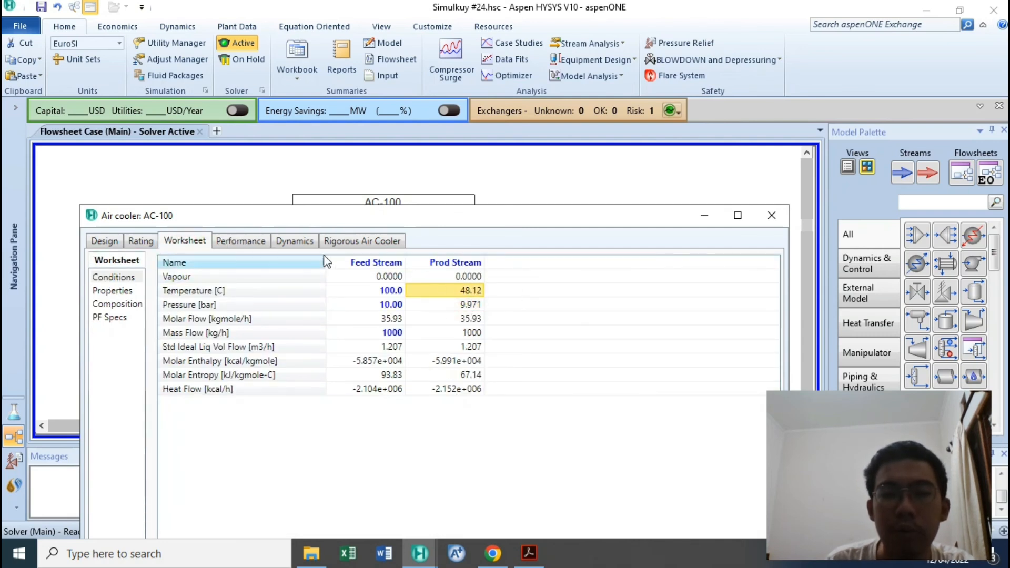
Review AC-100's rigorous exchanger geometry for the unit, the tubes and the bundle
click(353, 241)
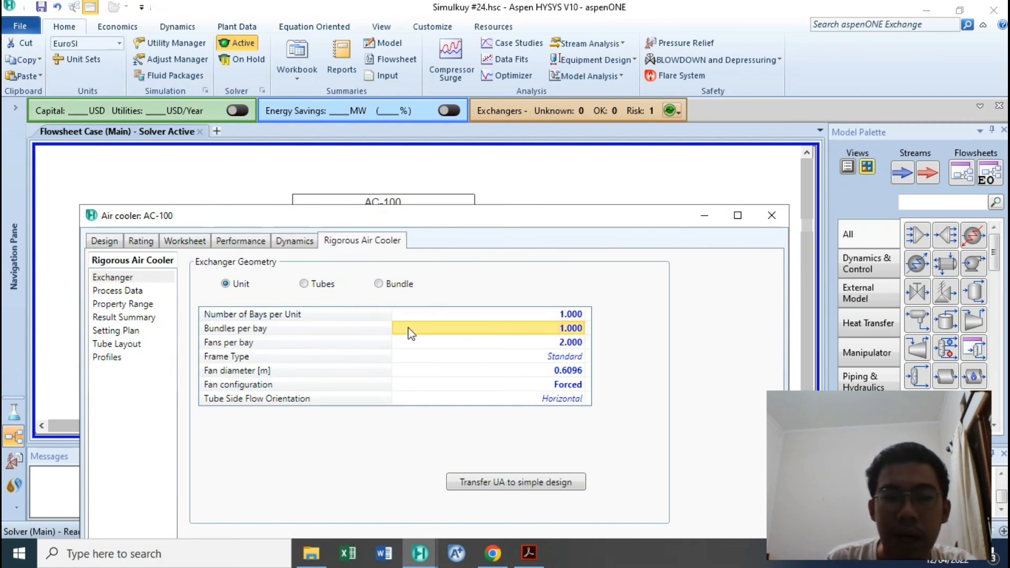
click(269, 315)
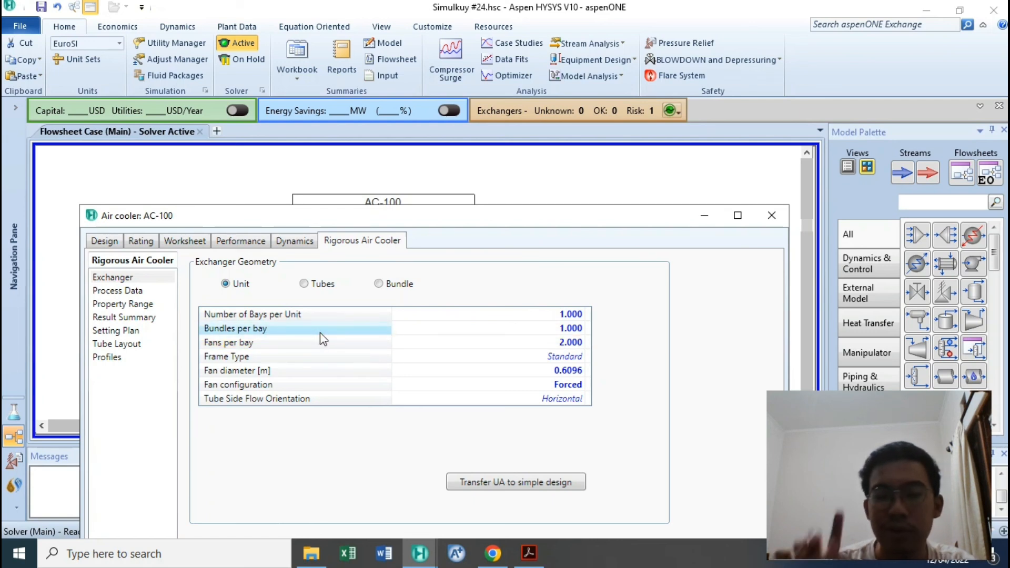
click(305, 284)
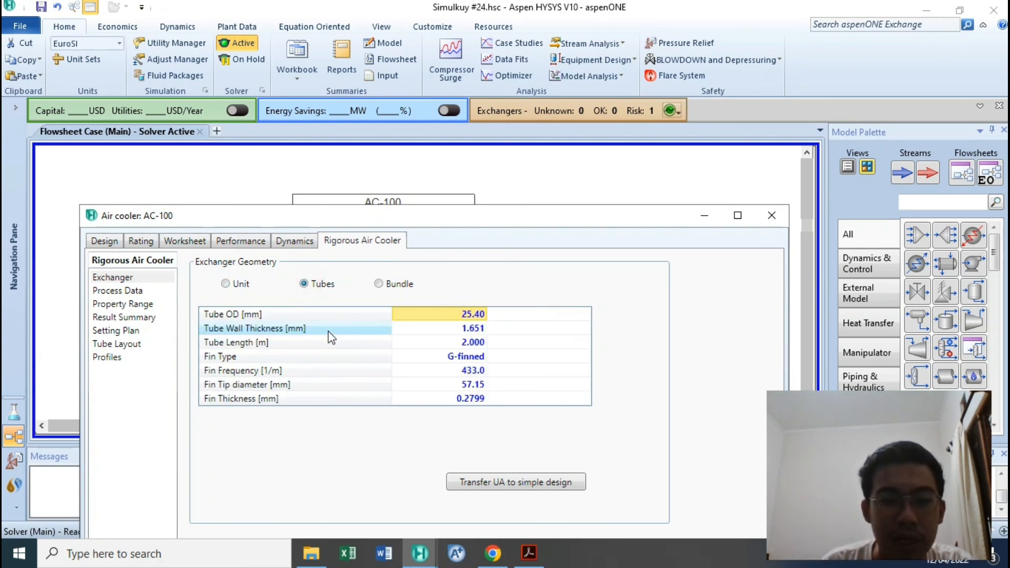
click(390, 284)
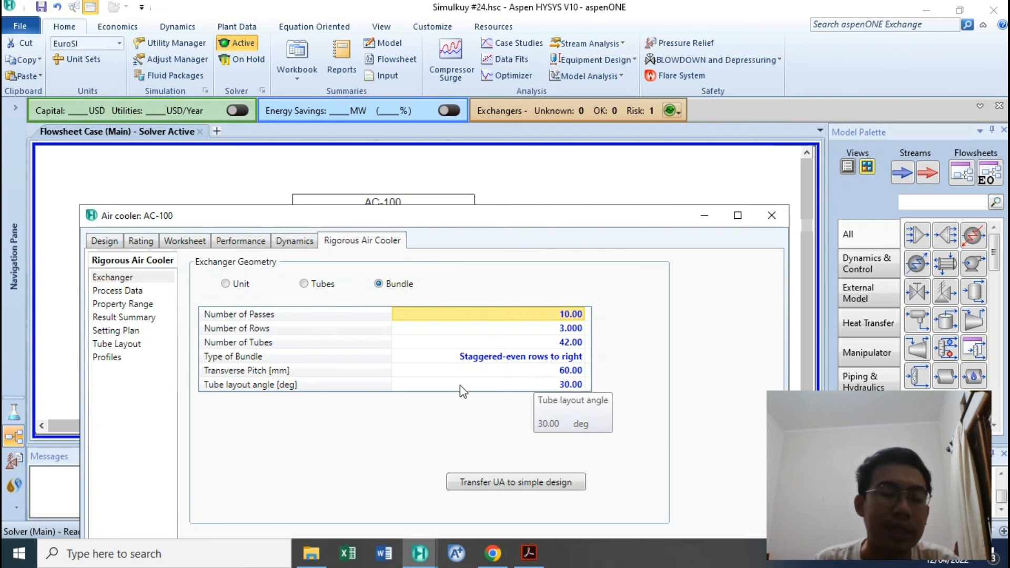
Check the air cooler model choices in the design parameters, keep Rigorous Air Cooler and return to the exchanger geometry
click(120, 241)
click(296, 284)
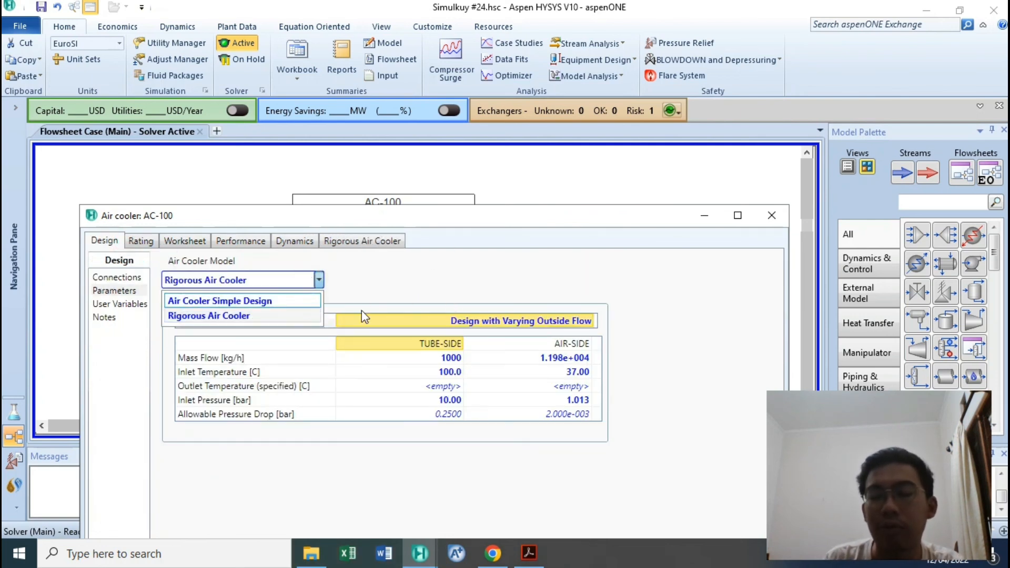
click(410, 310)
click(391, 240)
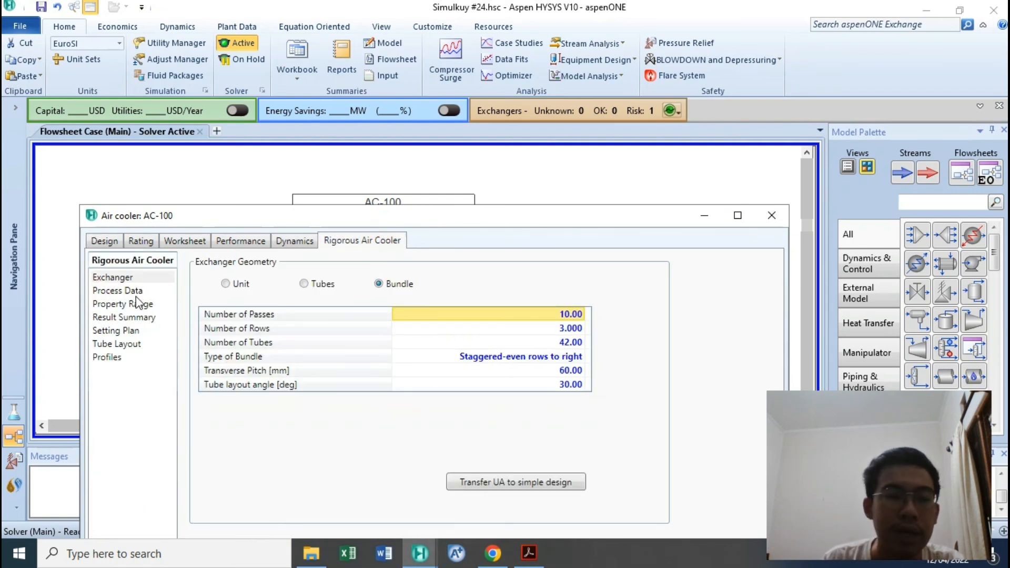
Examine the effective MTD and the tube-side and air-side velocities in the rigorous air cooler's result summary
click(131, 318)
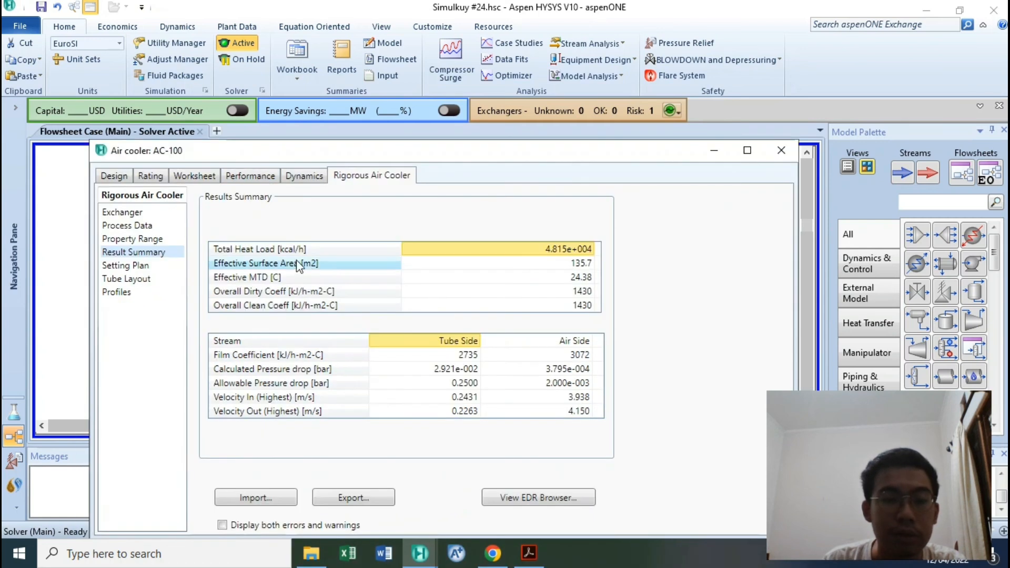
click(439, 273)
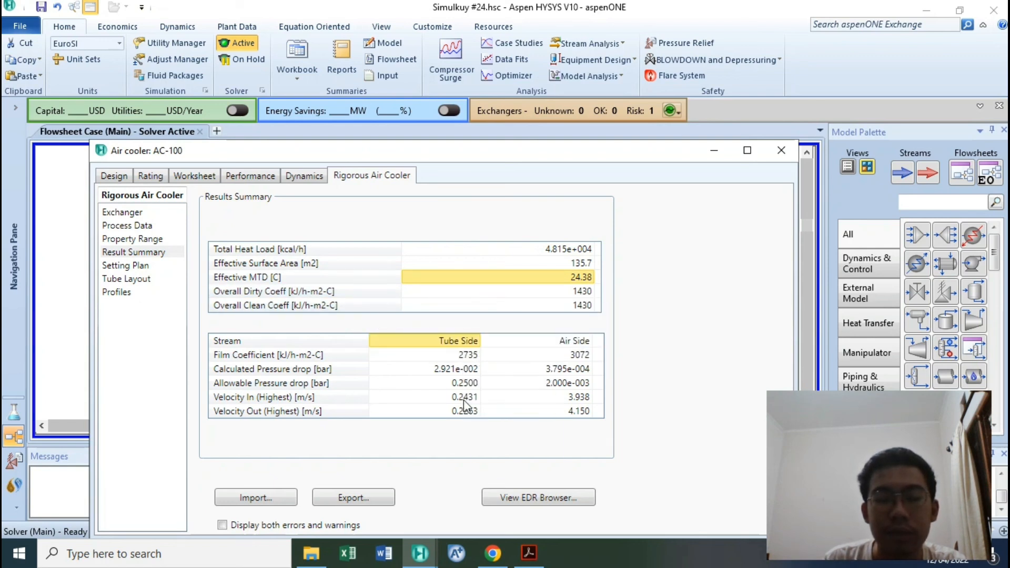
click(314, 410)
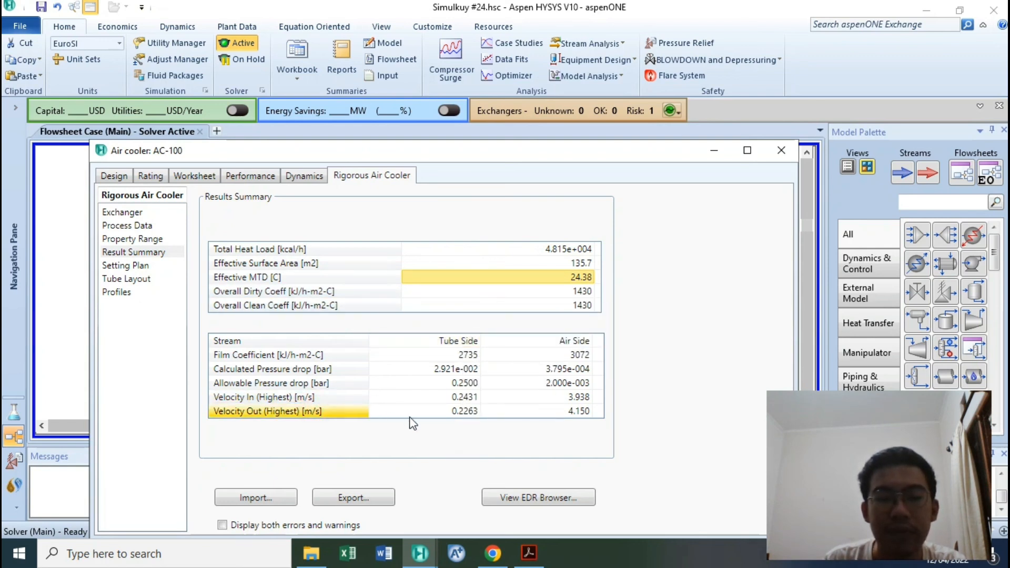
click(504, 412)
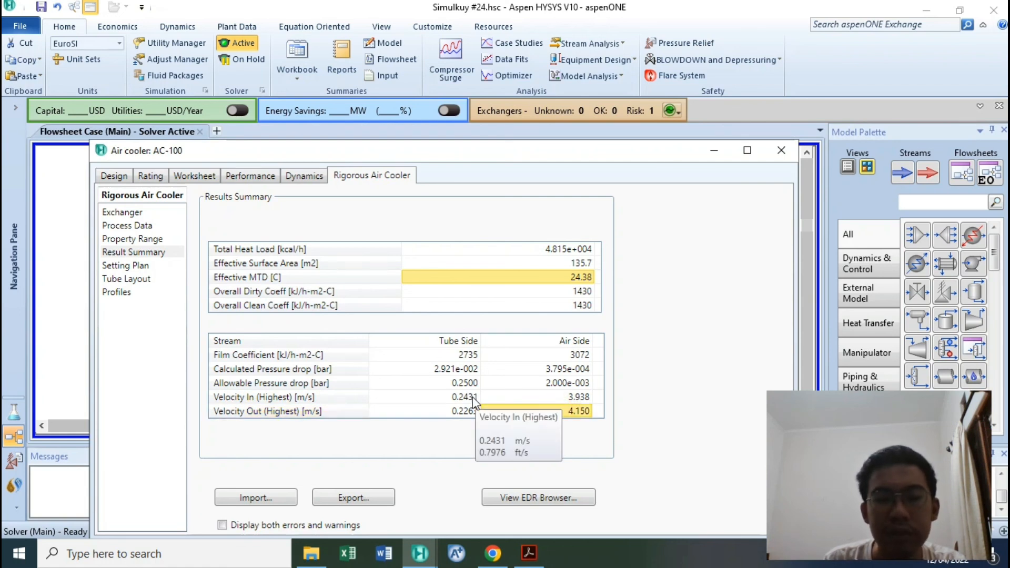
click(473, 398)
click(549, 396)
click(553, 409)
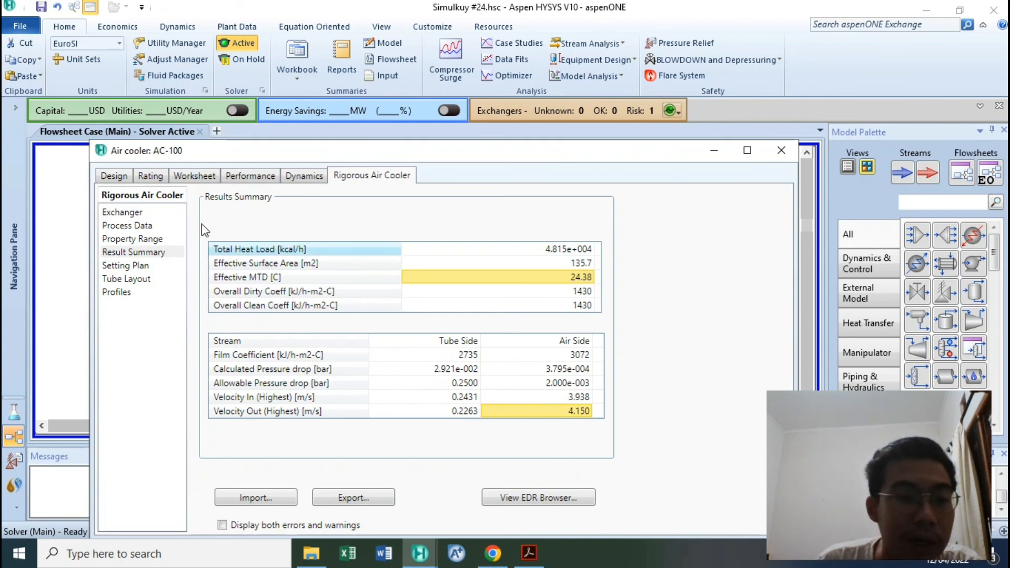
Check the tube-side and air-side fouling resistance in the rigorous process data, and close the AC-100 window
click(129, 228)
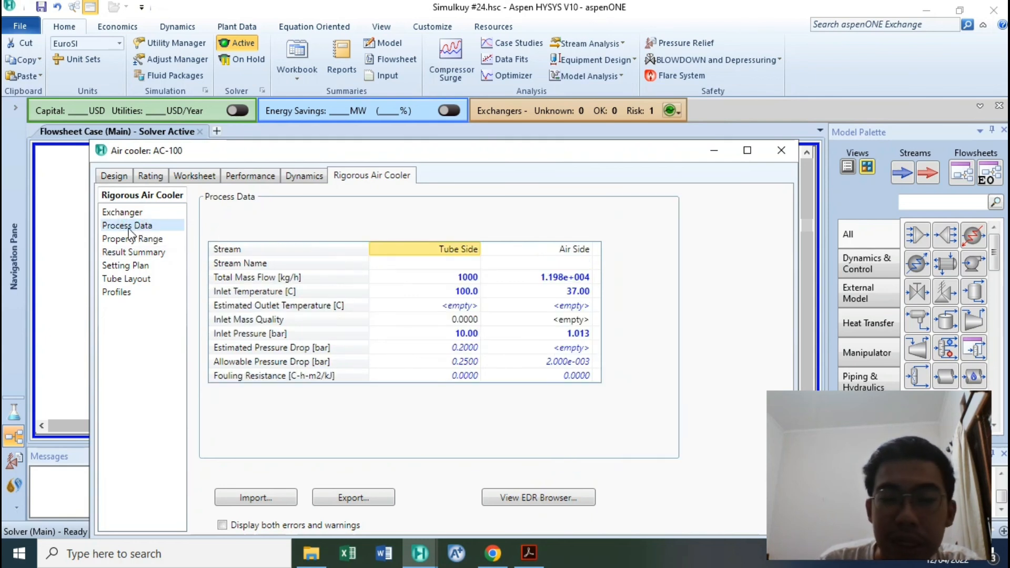
click(421, 376)
click(582, 377)
click(443, 377)
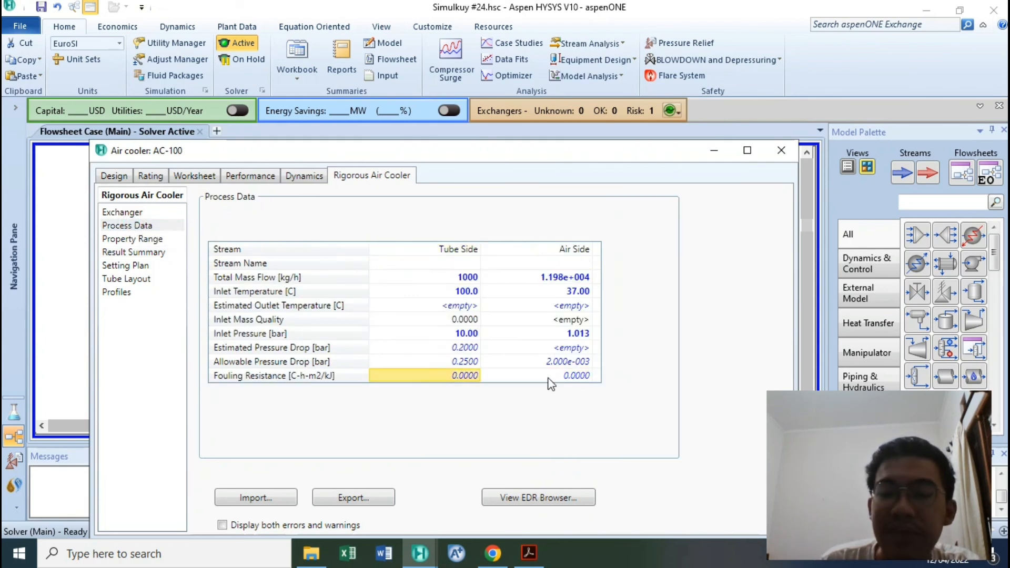
click(550, 377)
click(465, 376)
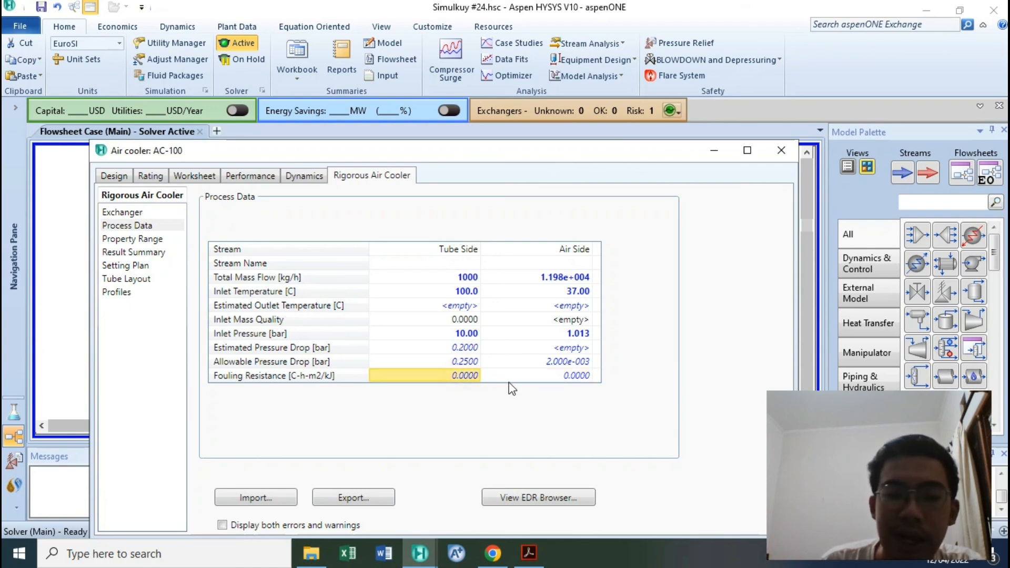
click(515, 378)
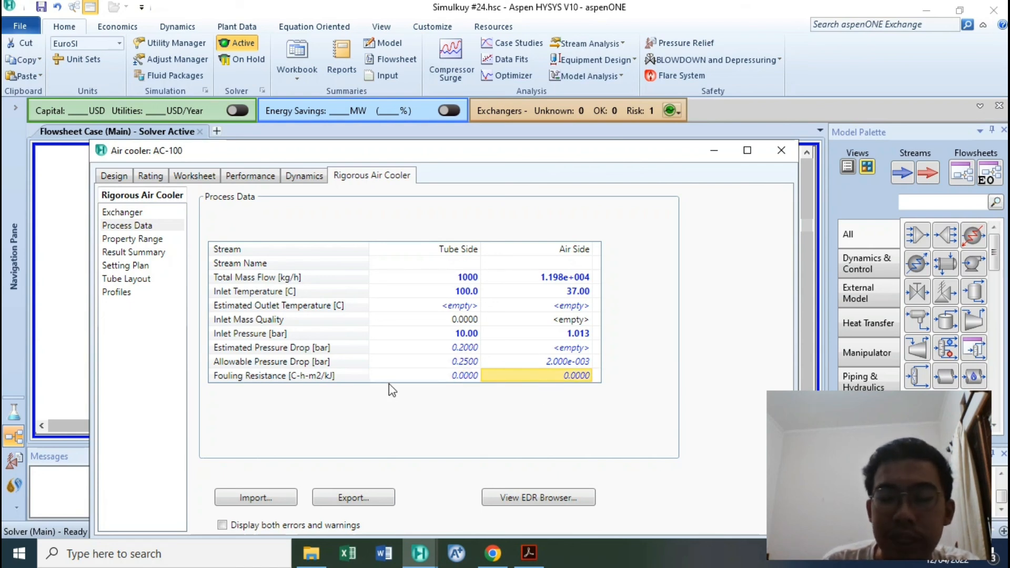
click(459, 377)
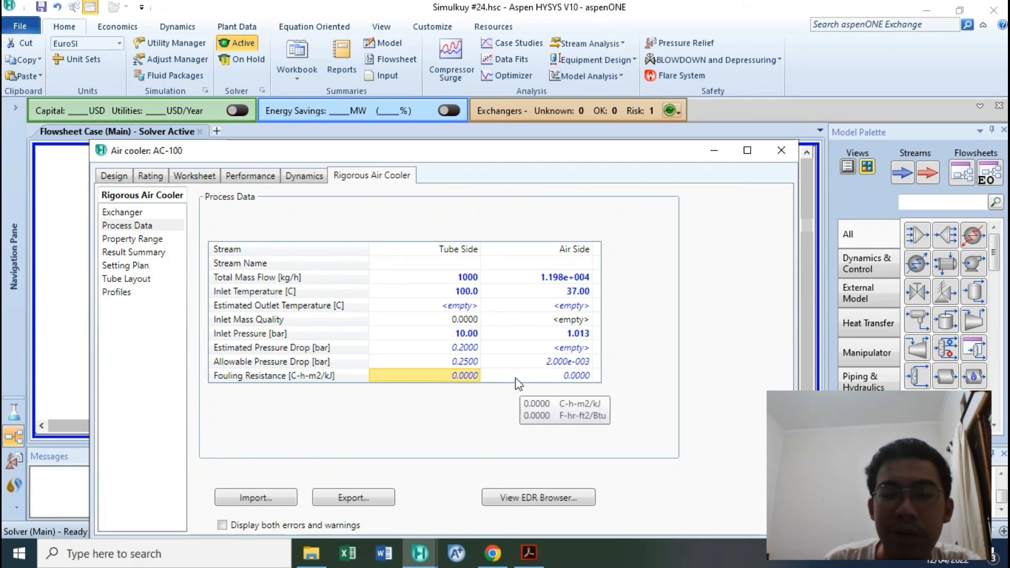
click(271, 378)
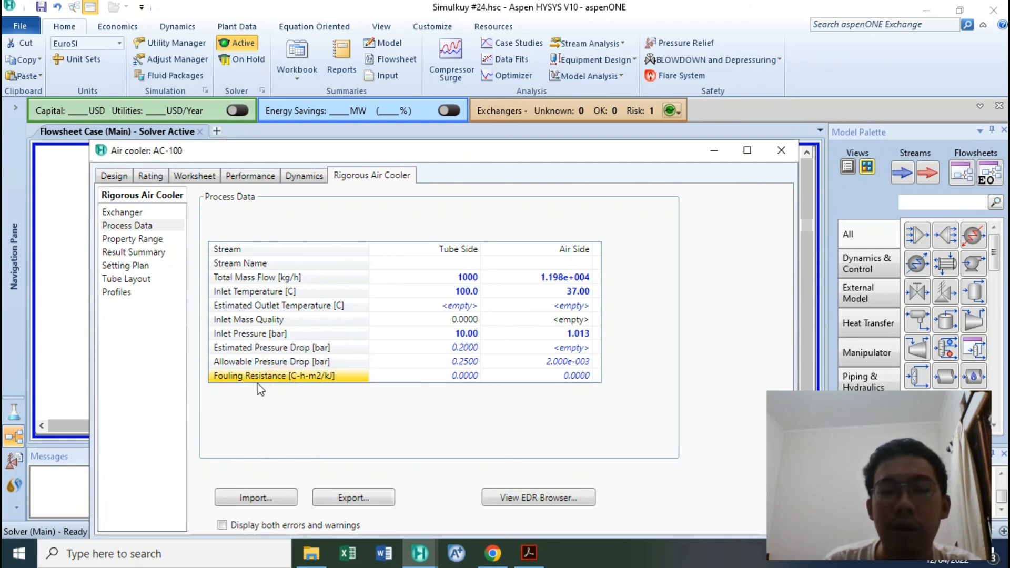
click(781, 151)
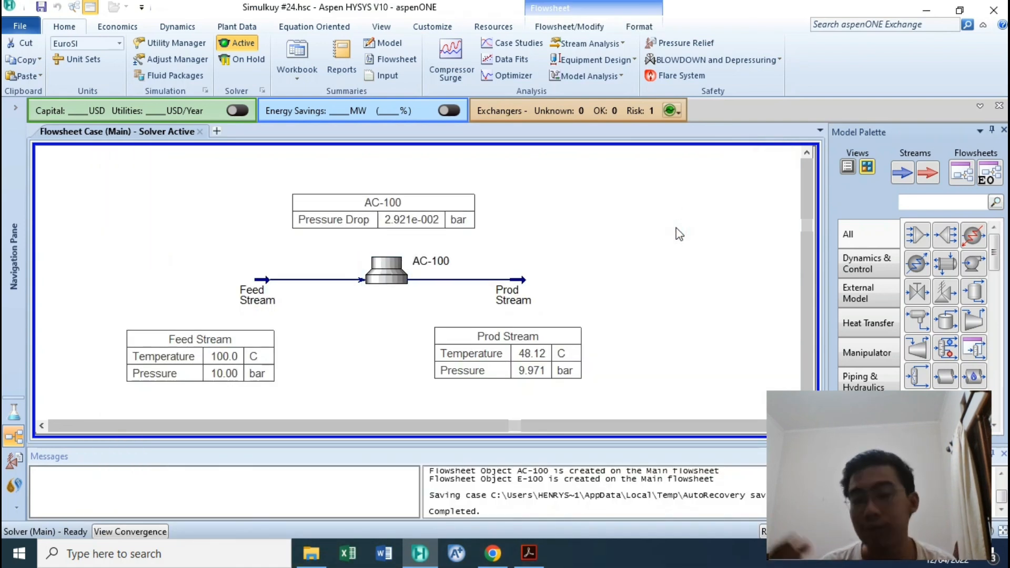